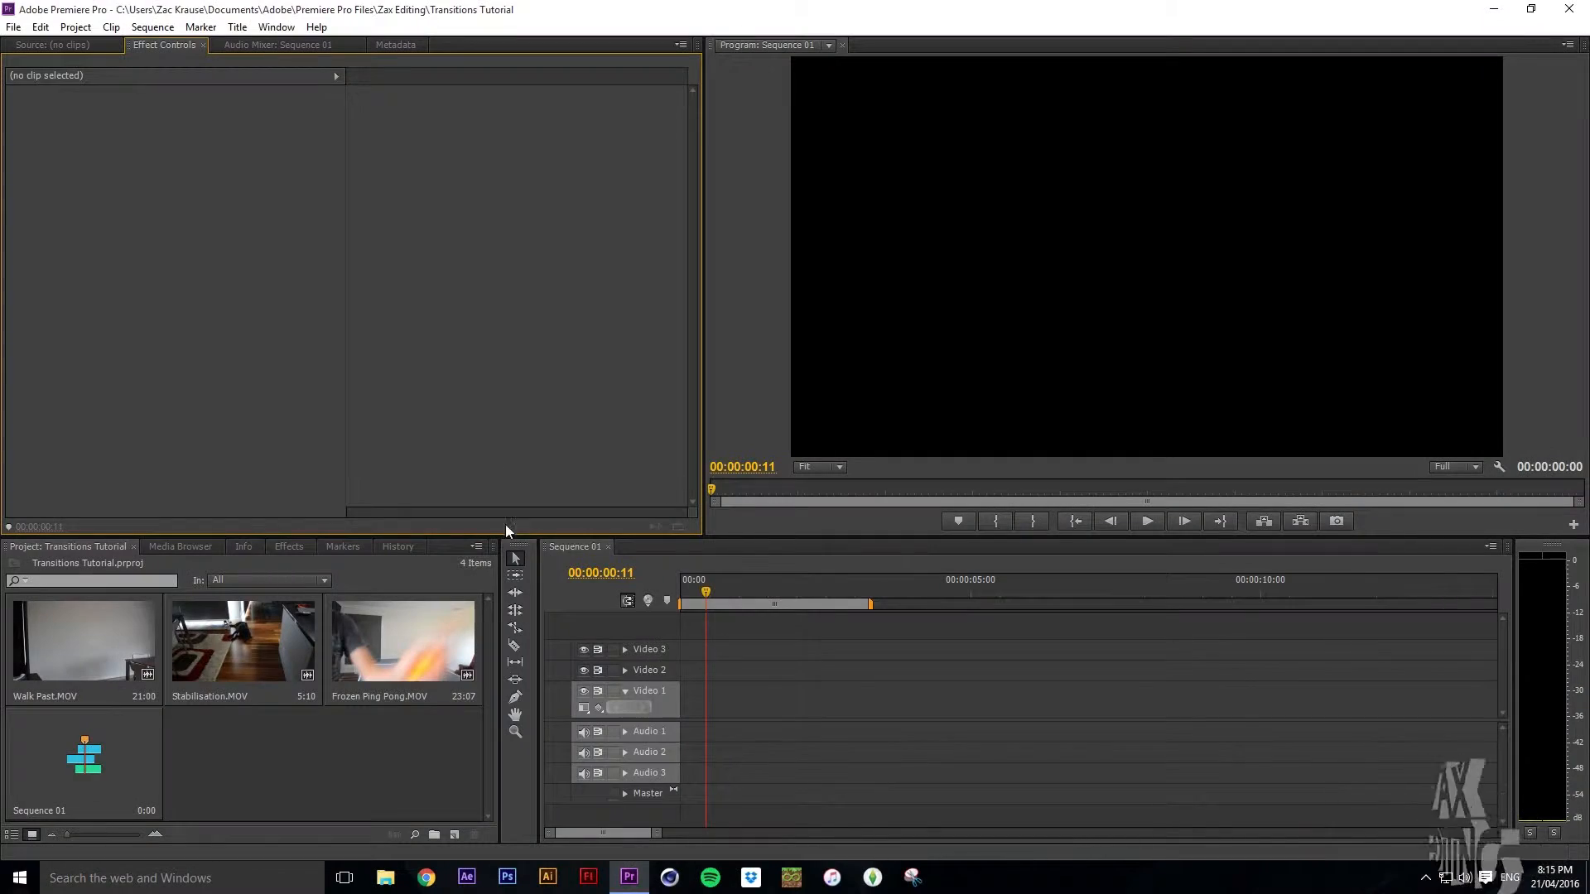
# Place Frozen Ping Pong.MOV, Stabilisation.MOV and Walk Past.MOV consecutively on Video 1, cutting the first at 00:00:02:00 and deleting its leftover piece.
pyautogui.click(329, 642)
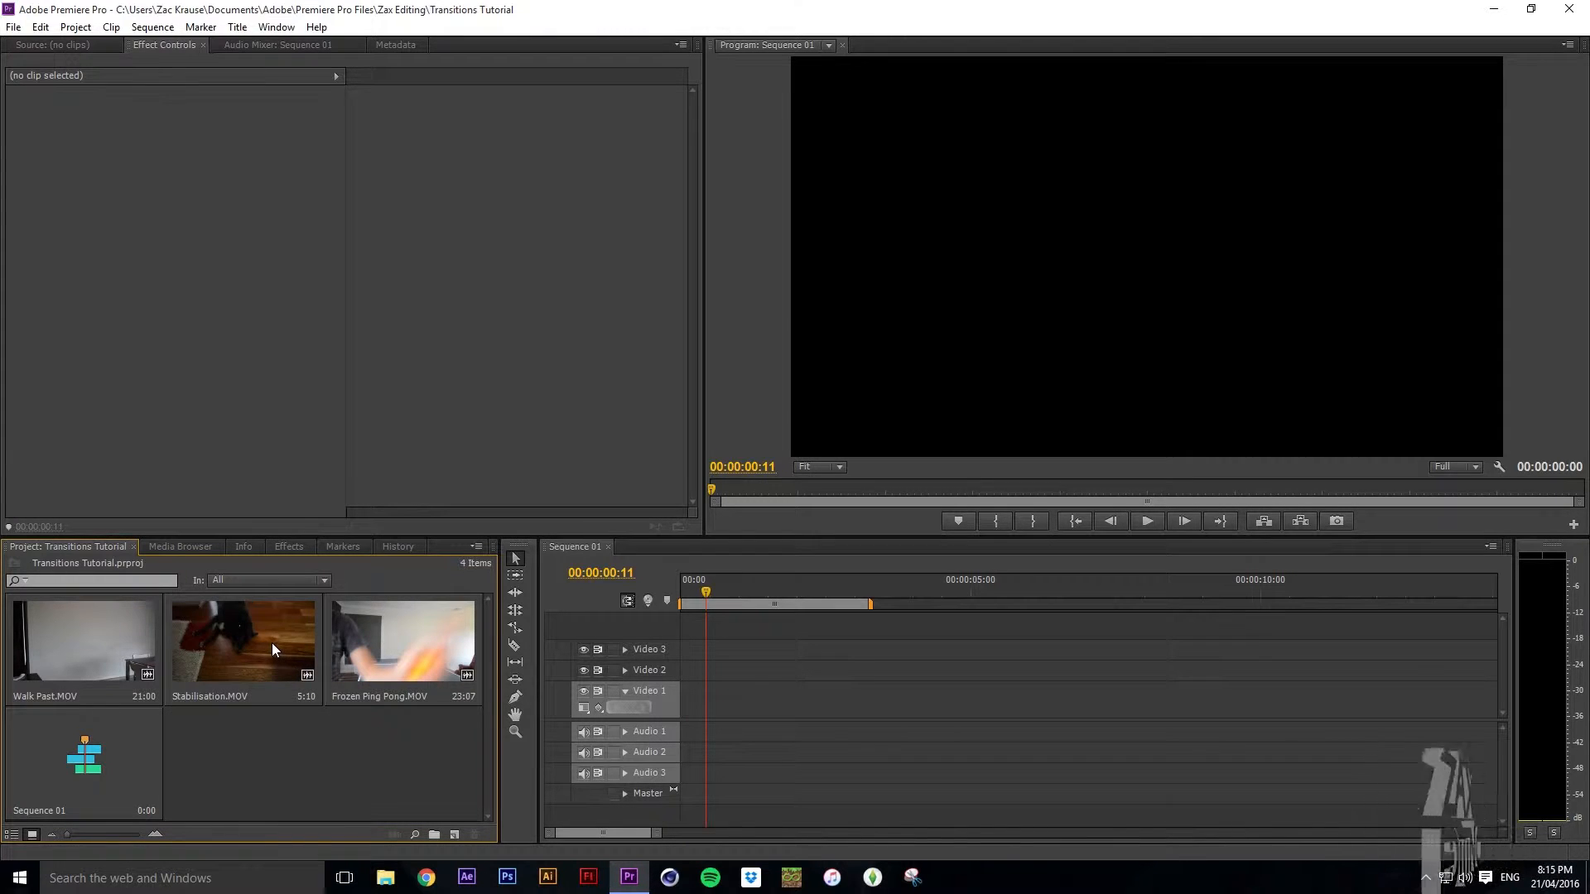
pyautogui.moveTo(391, 634); pyautogui.dragTo(699, 700)
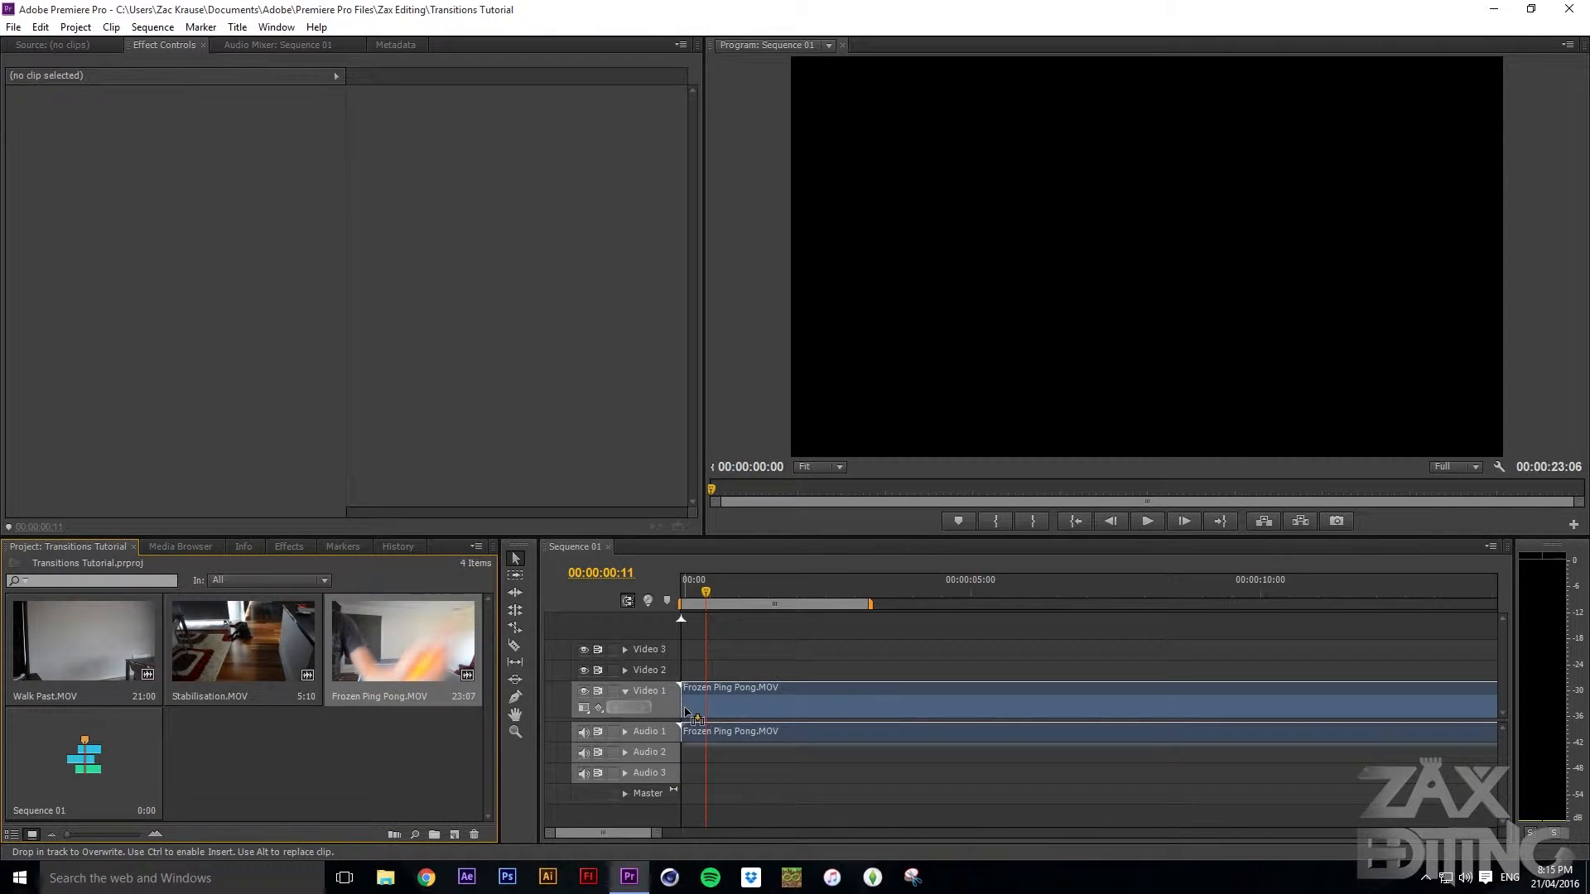
pyautogui.moveTo(243, 642); pyautogui.dragTo(808, 699)
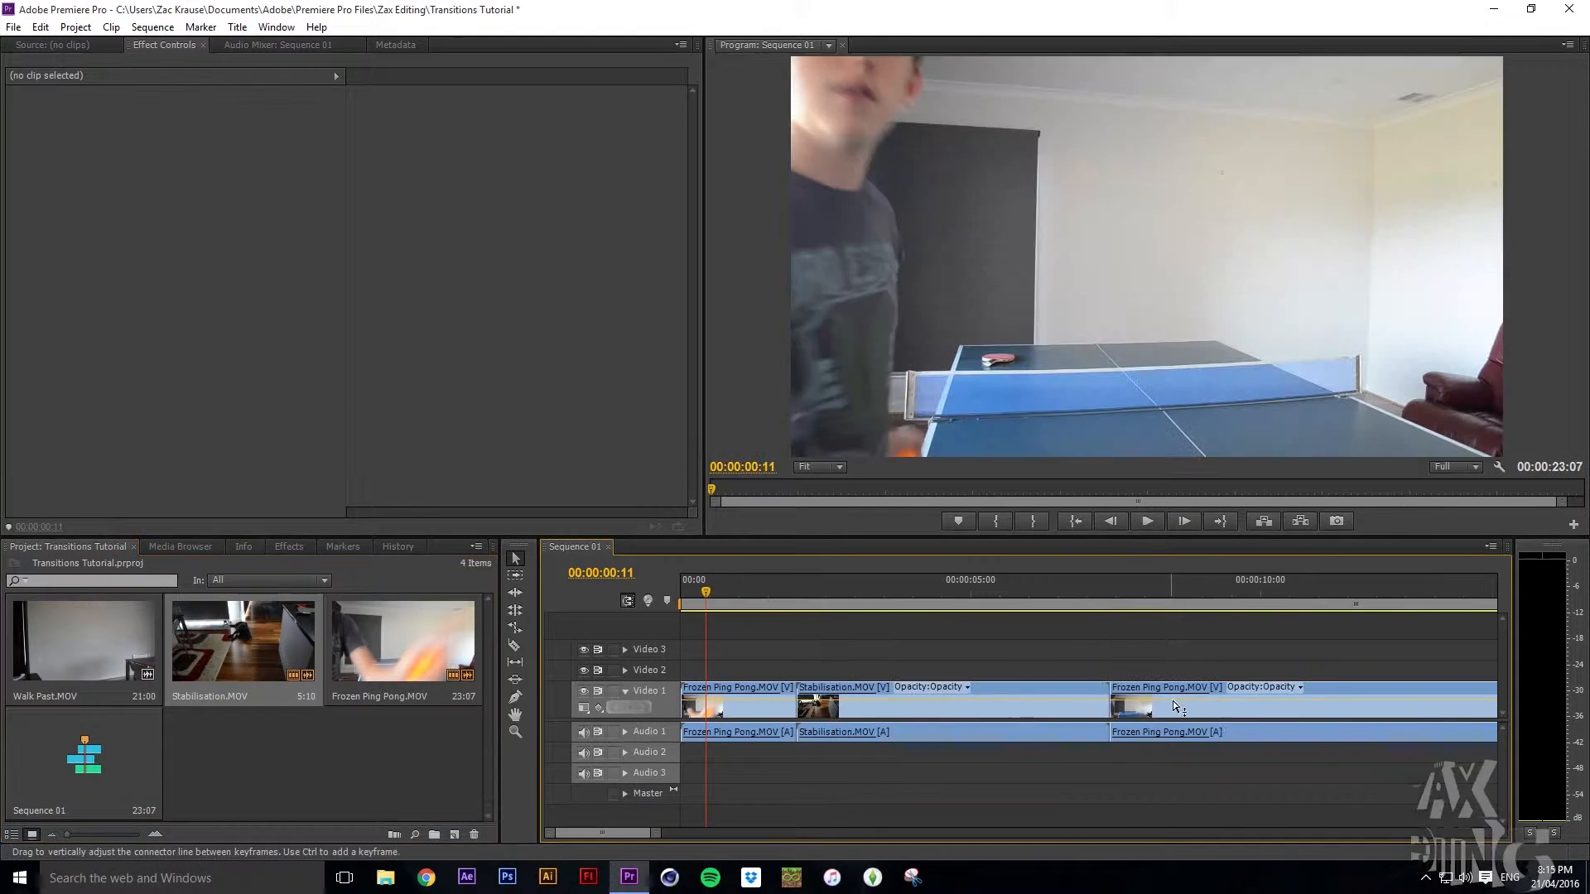
pyautogui.click(1285, 700)
pyautogui.press('Delete')
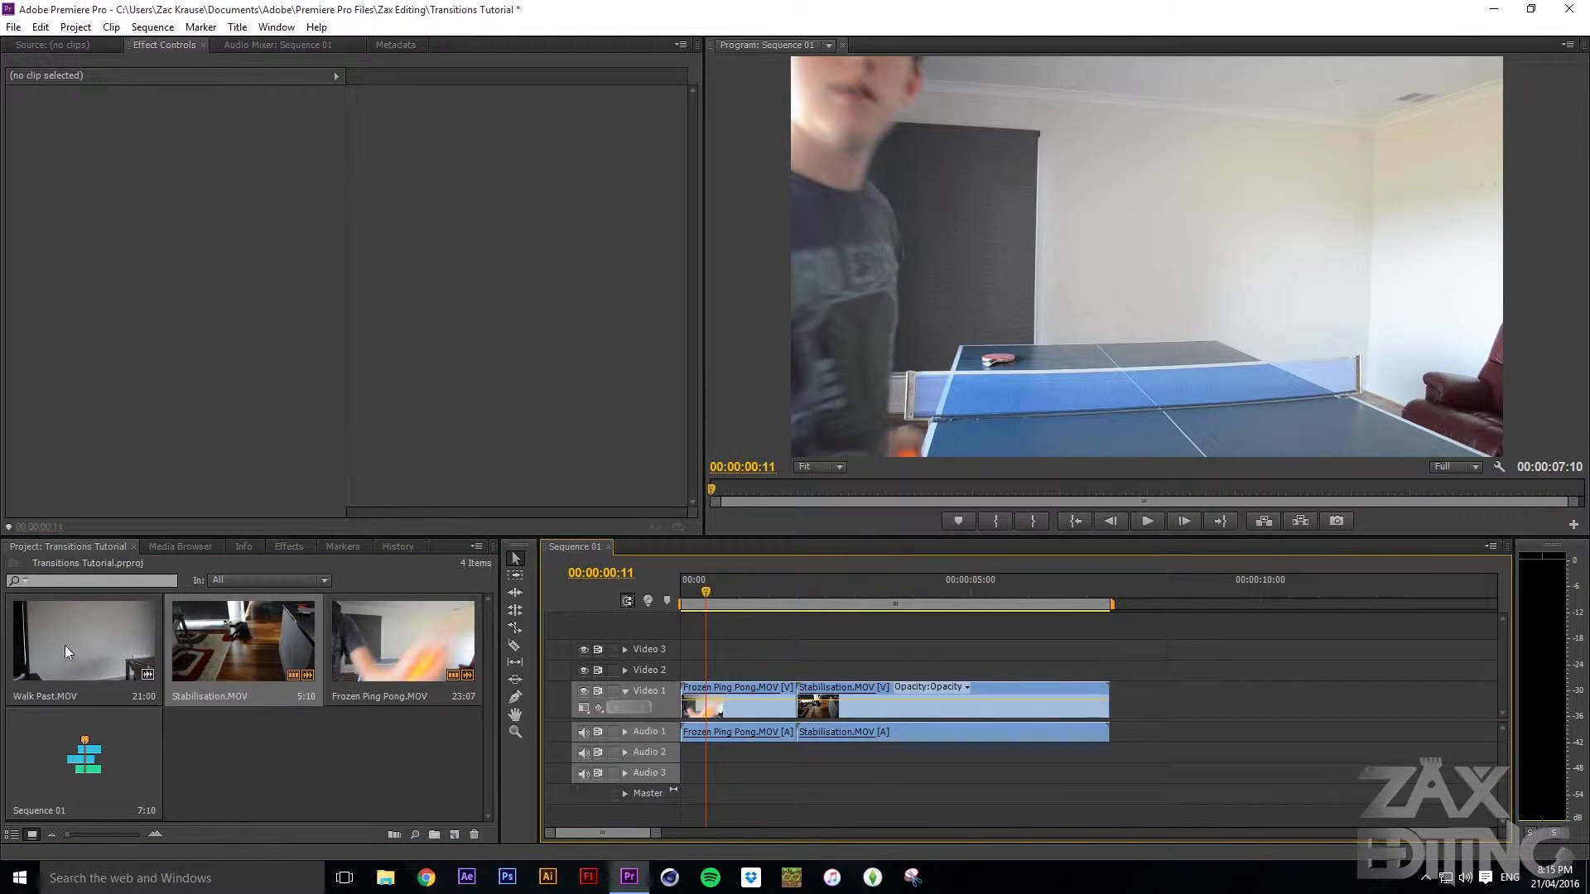
pyautogui.moveTo(64, 644); pyautogui.dragTo(1114, 700)
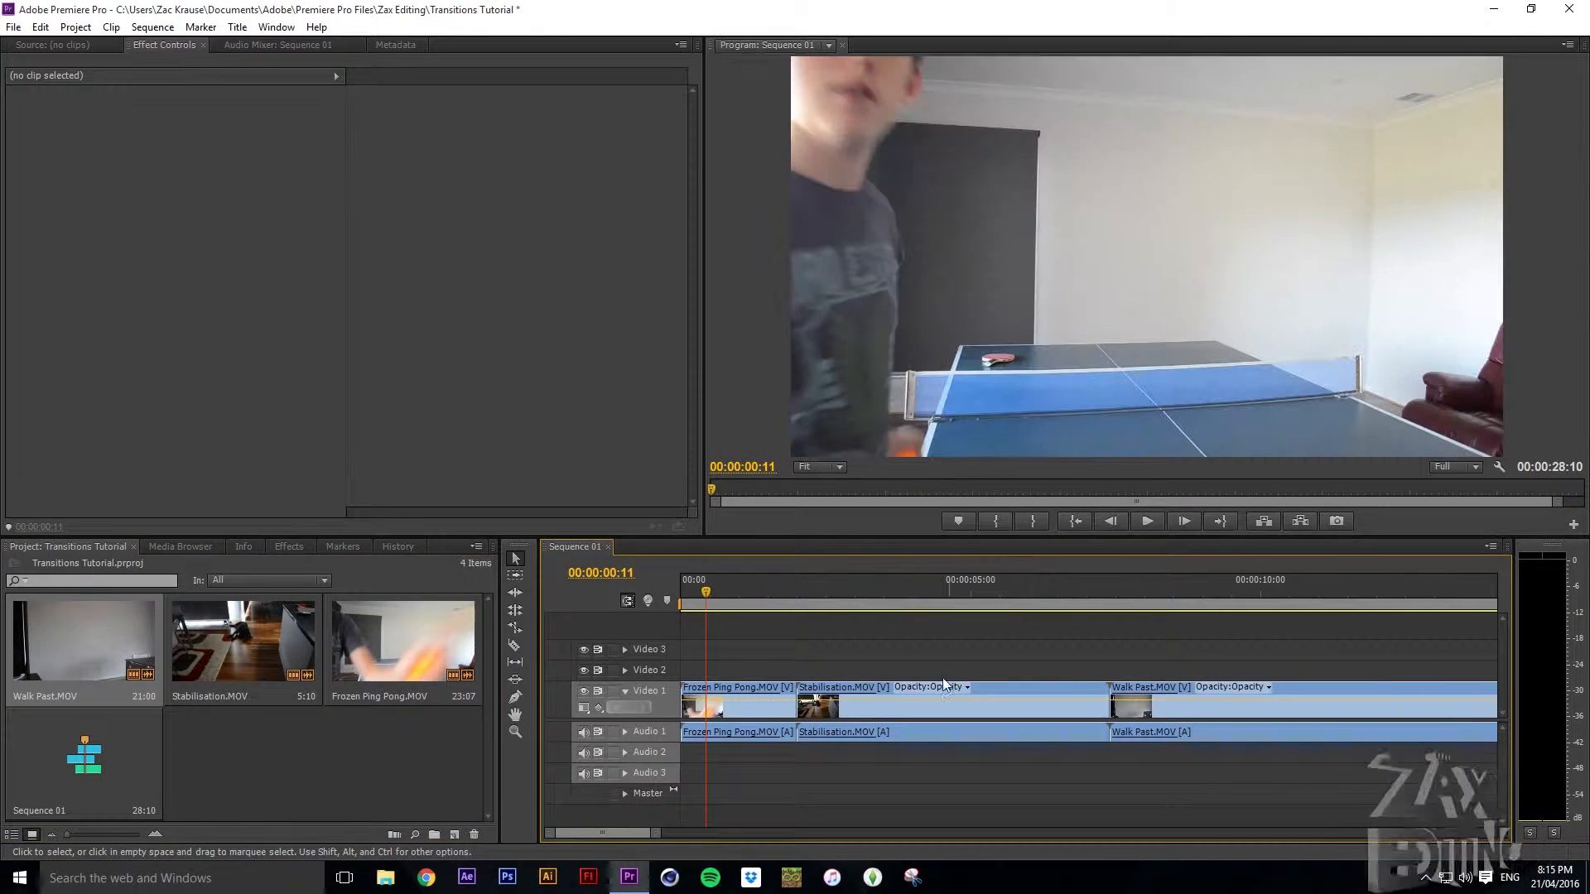
# Apply the default video transition at the cut between Frozen Ping Pong.MOV and Stabilisation.MOV, at 00:00:02:00.
pyautogui.moveTo(826, 586); pyautogui.dragTo(798, 585)
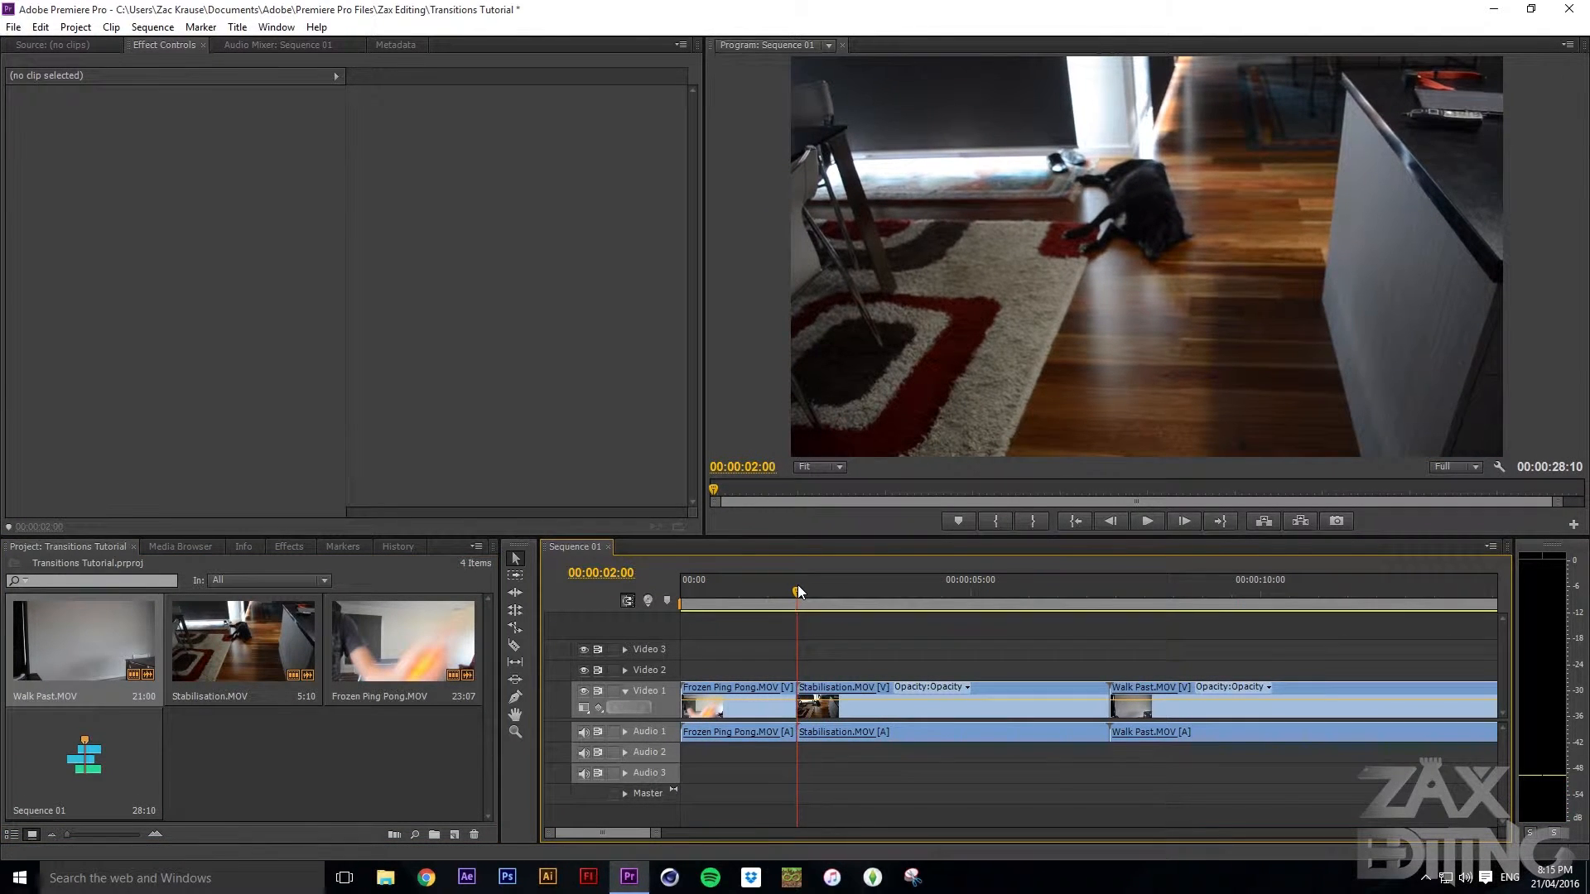
pyautogui.click(155, 28)
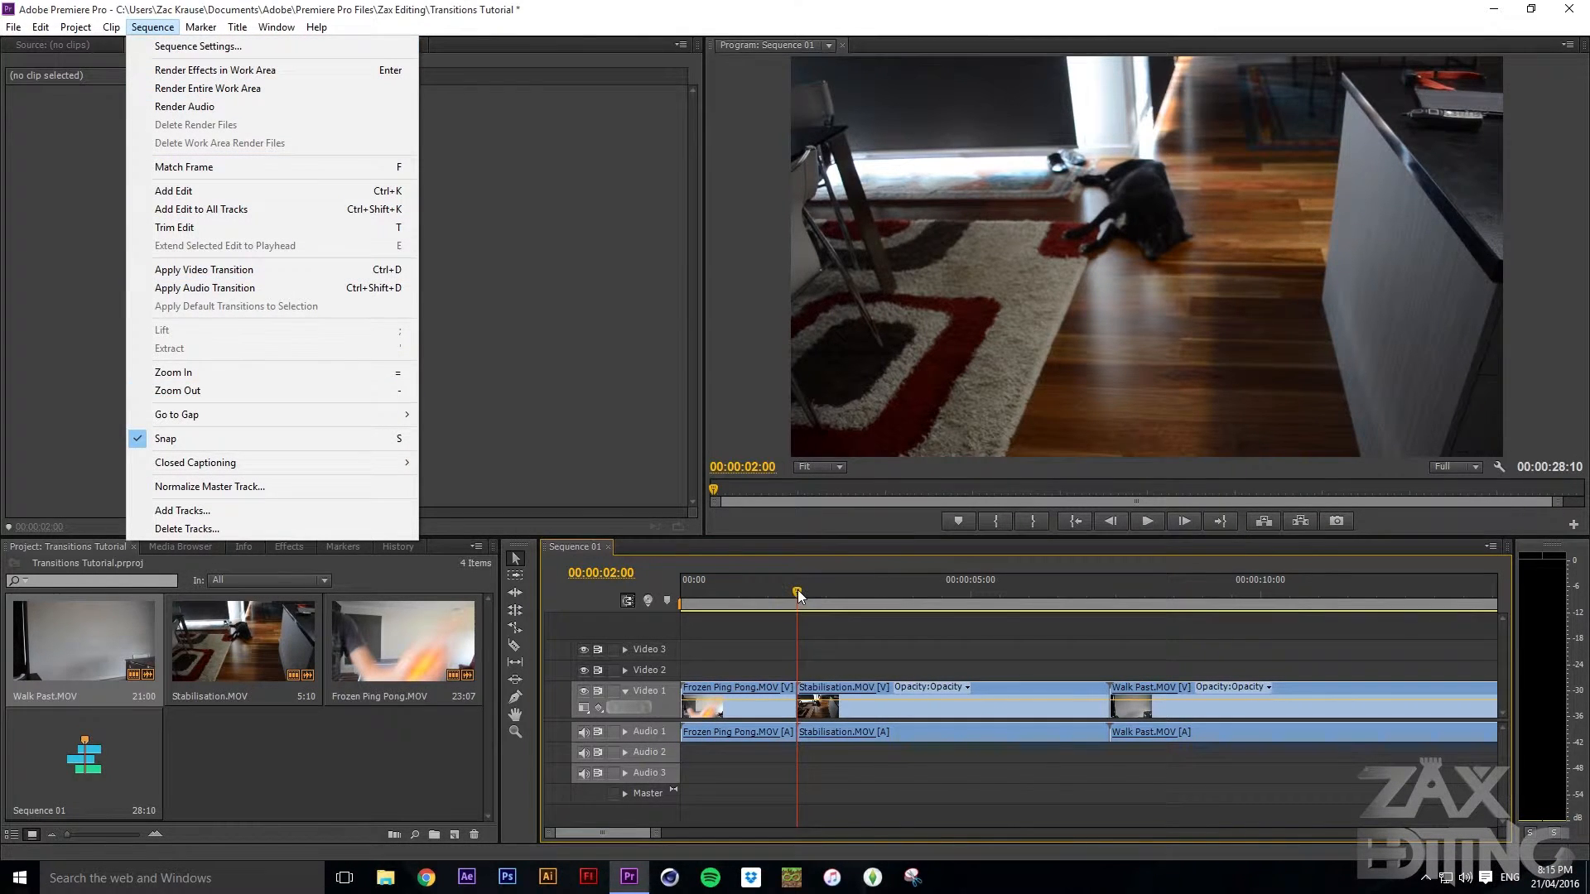
pyautogui.moveTo(797, 589); pyautogui.dragTo(787, 589)
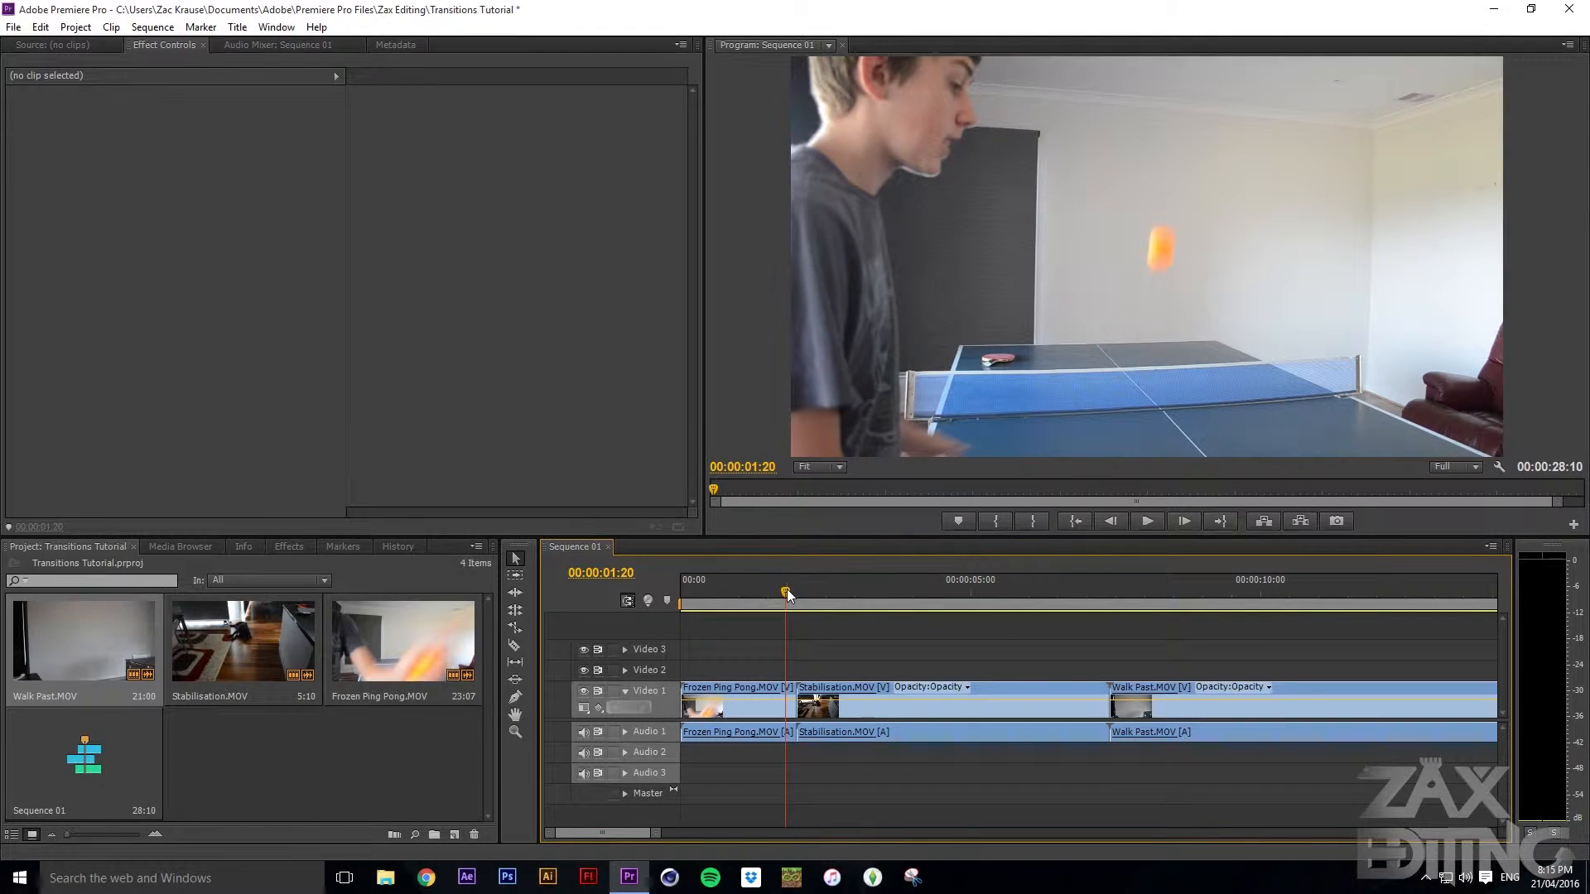
pyautogui.moveTo(787, 589)
pyautogui.mouseDown()
pyautogui.moveTo(768, 593)
pyautogui.moveTo(796, 598)
pyautogui.mouseUp()
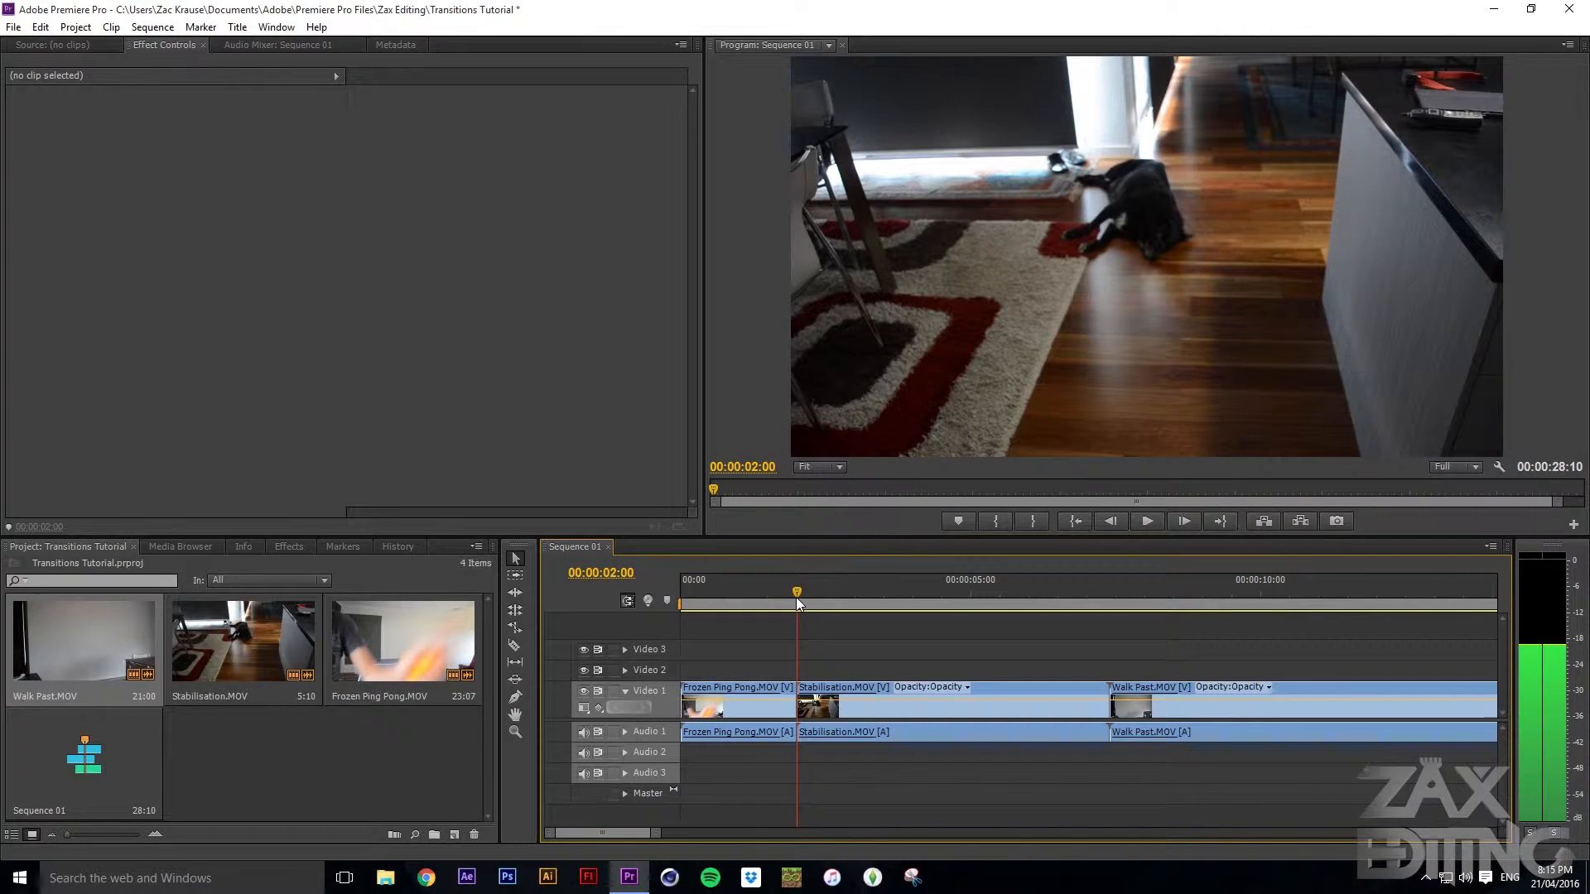
pyautogui.click(153, 28)
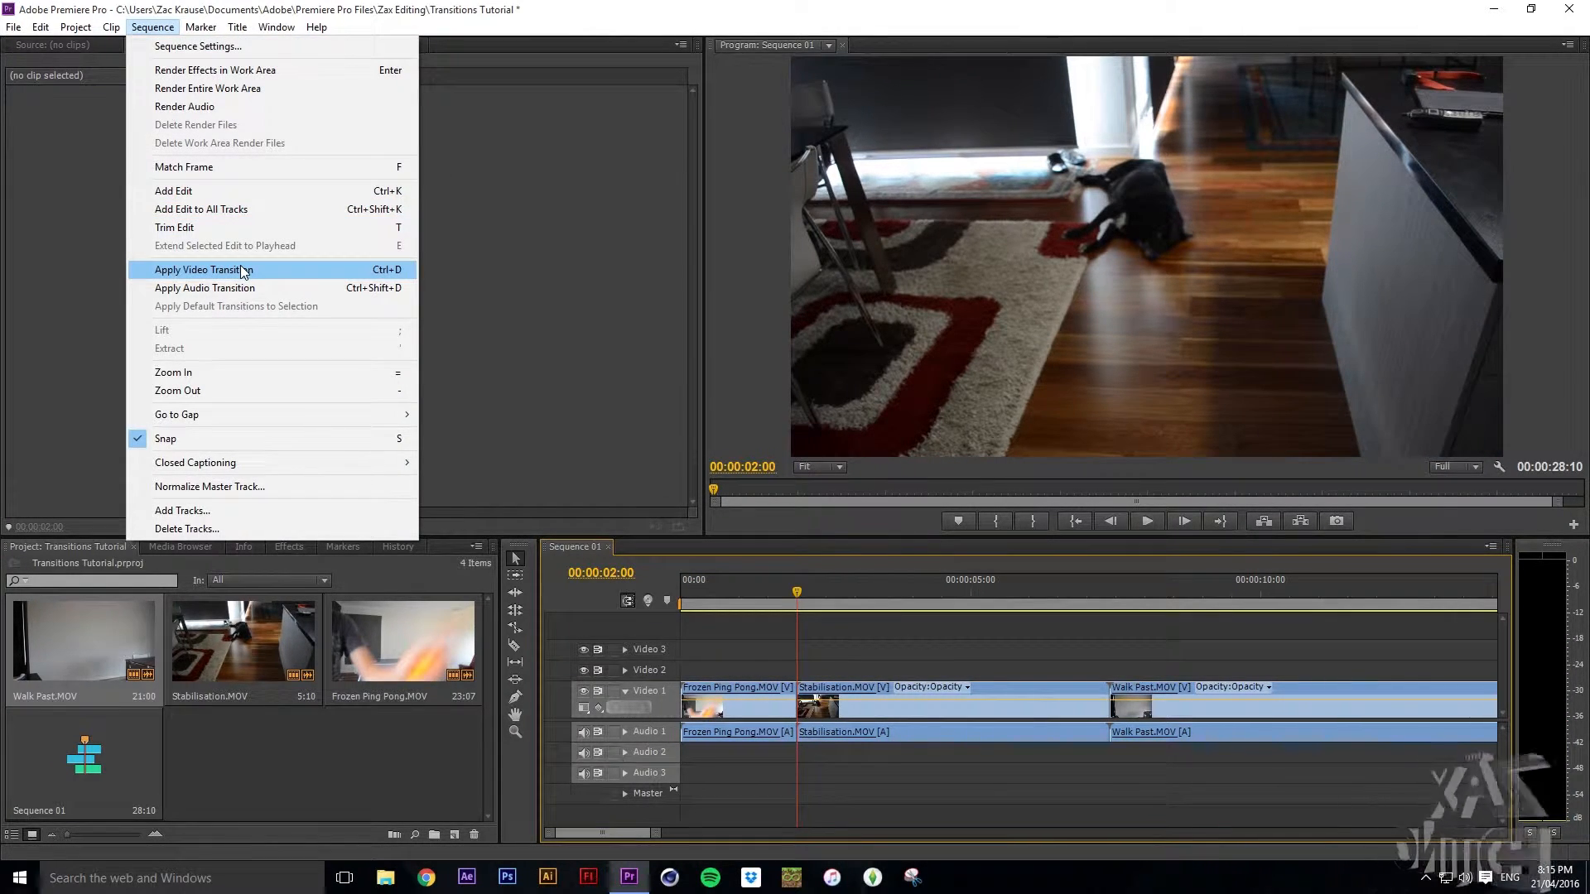
pyautogui.click(396, 270)
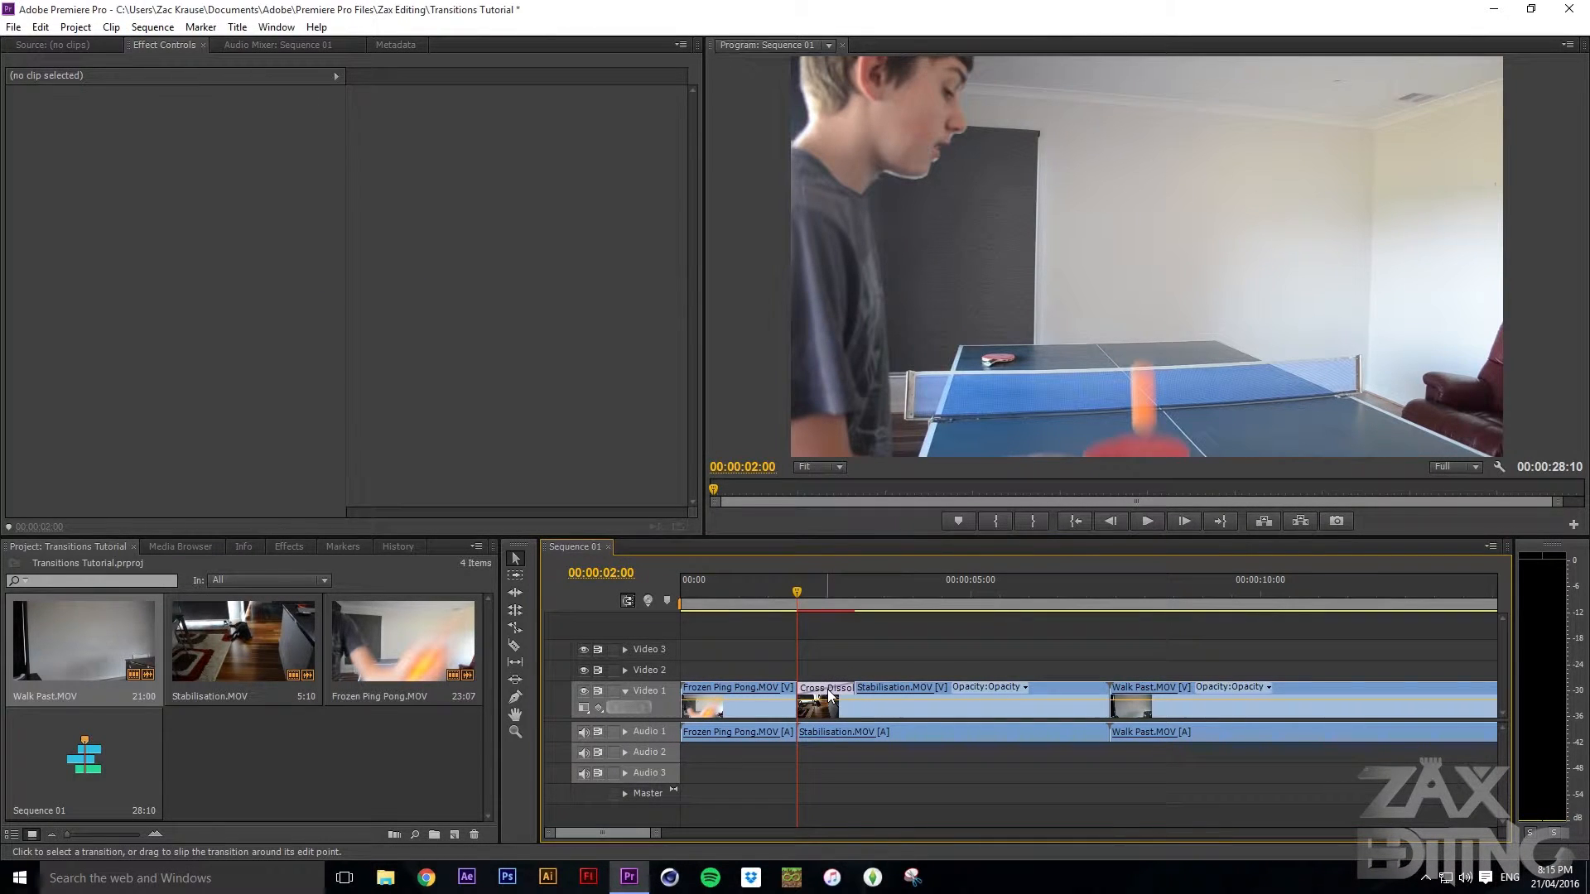
# Inspect the first Cross Dissolve's settings and scrub into it to preview the fade.
pyautogui.click(826, 696)
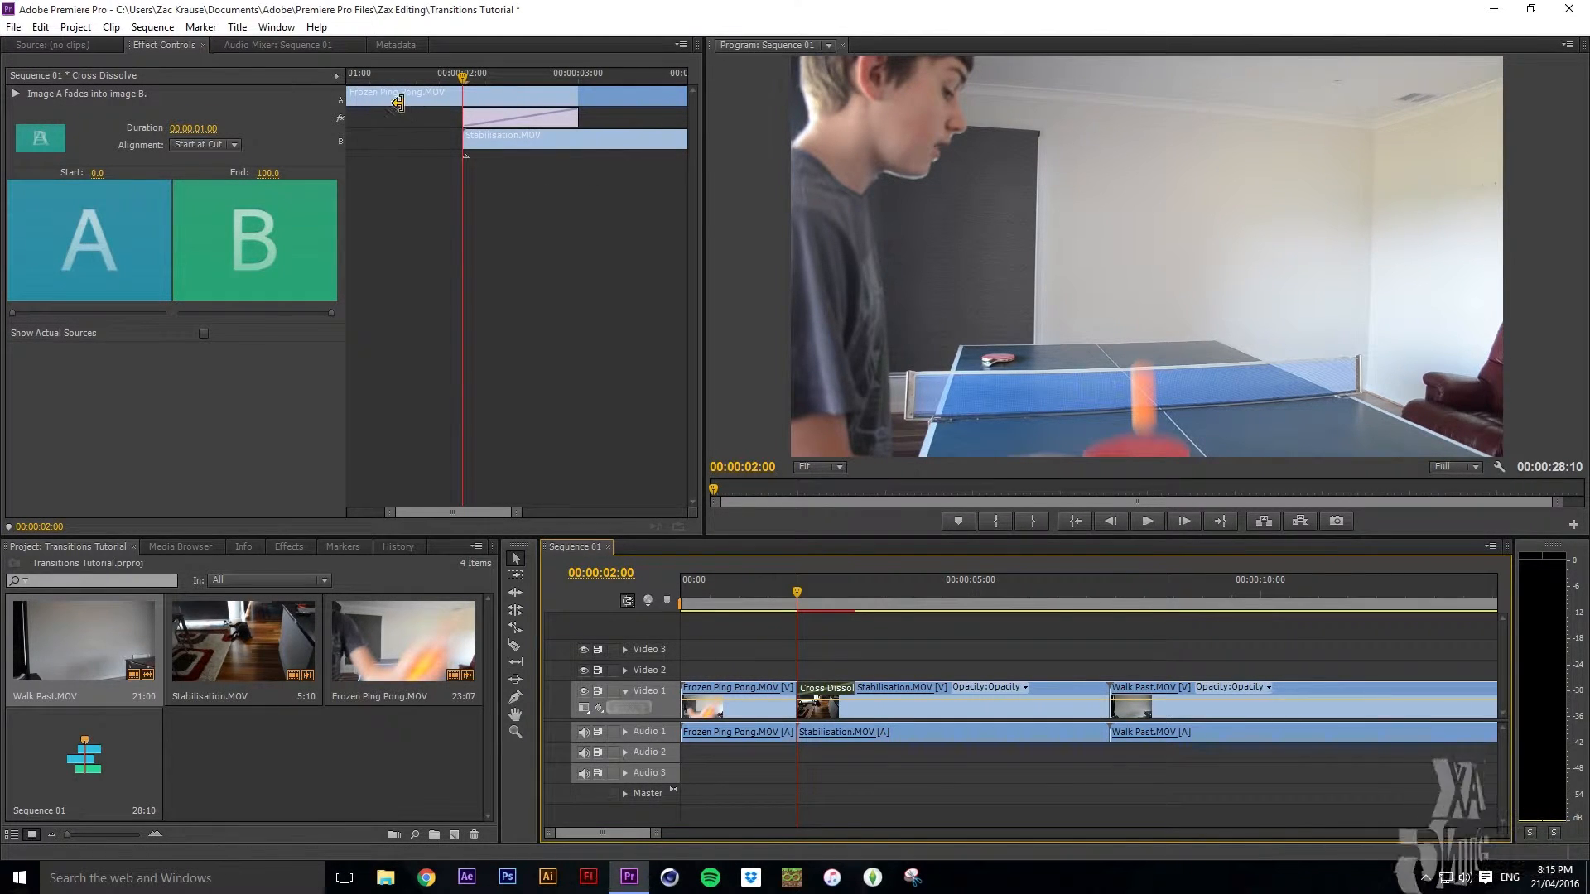
pyautogui.click(273, 27)
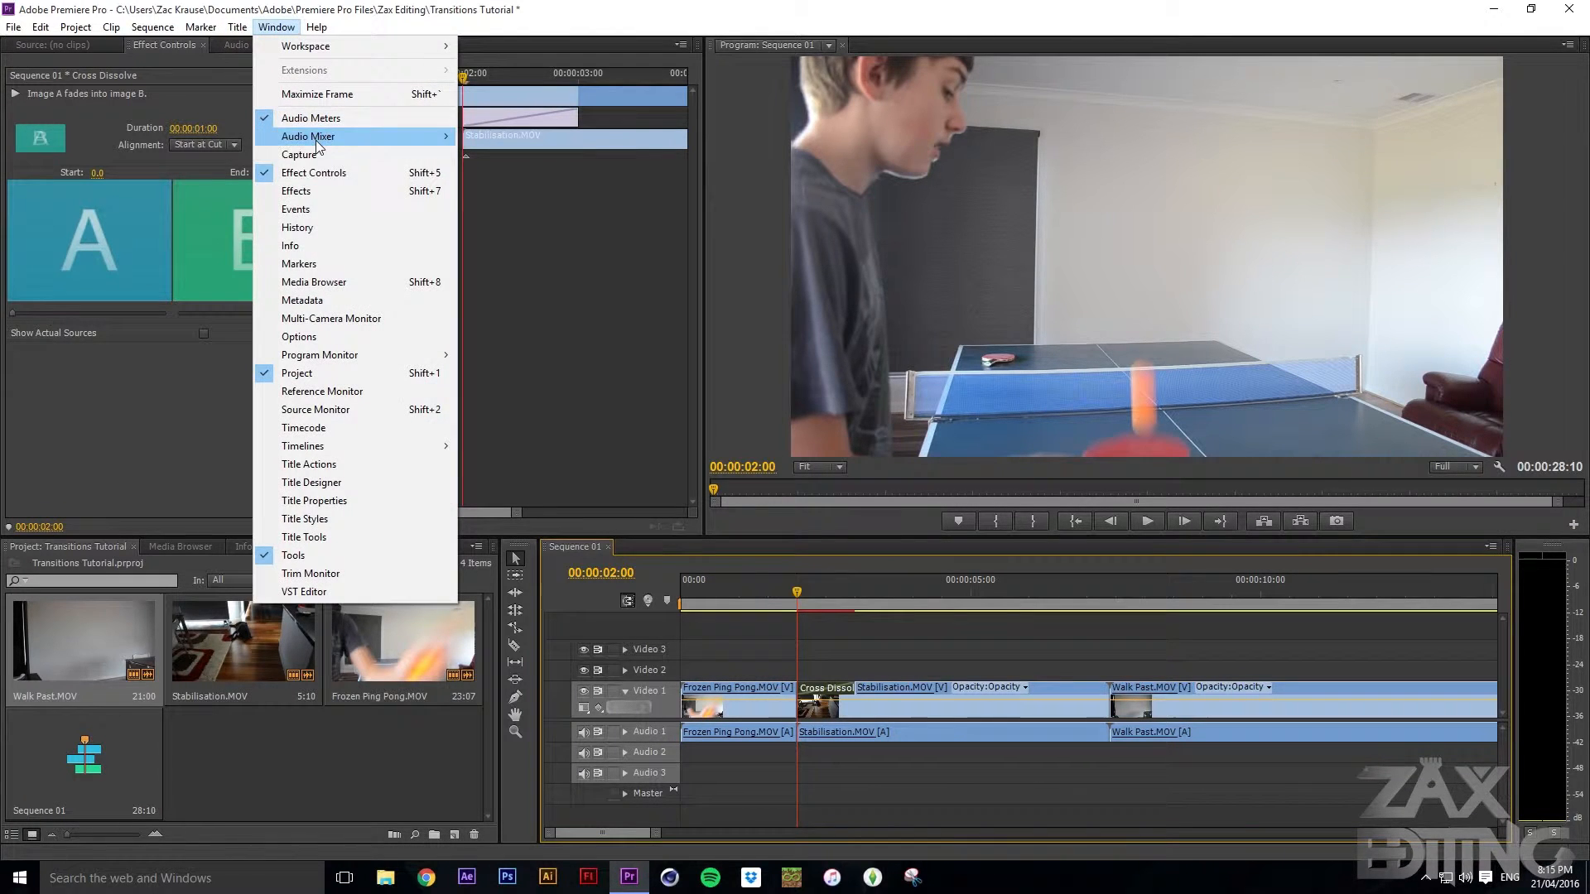
pyautogui.click(157, 416)
pyautogui.moveTo(468, 83); pyautogui.dragTo(523, 77)
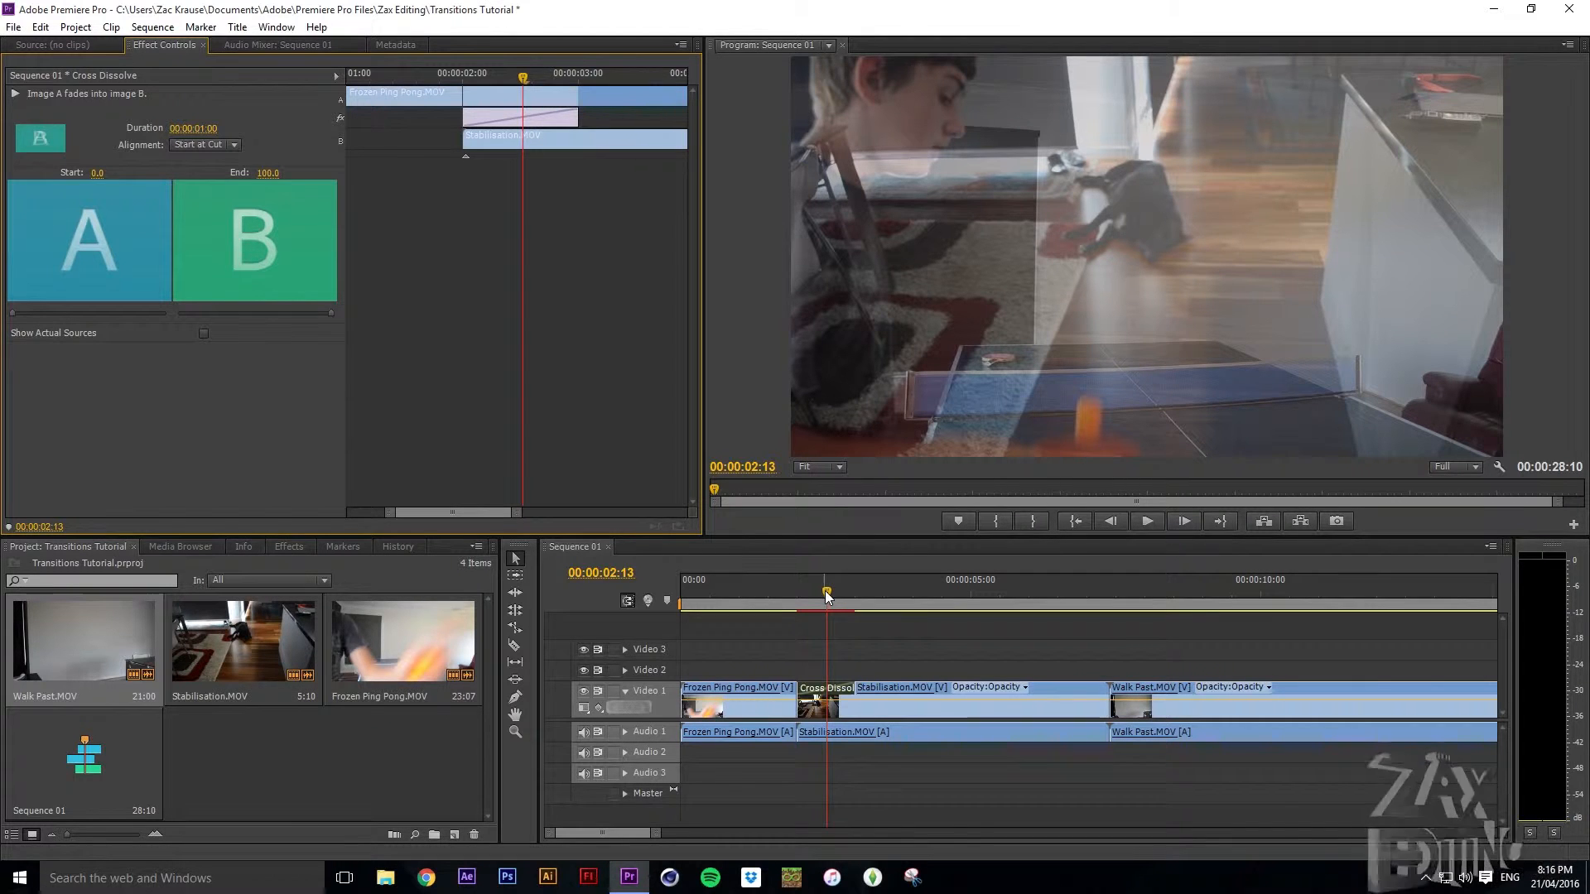
# Apply the default video transition at the cut between Stabilisation.MOV and Walk Past.MOV, at 00:00:07:10, accepting repeated frames.
pyautogui.moveTo(825, 590); pyautogui.dragTo(1110, 607)
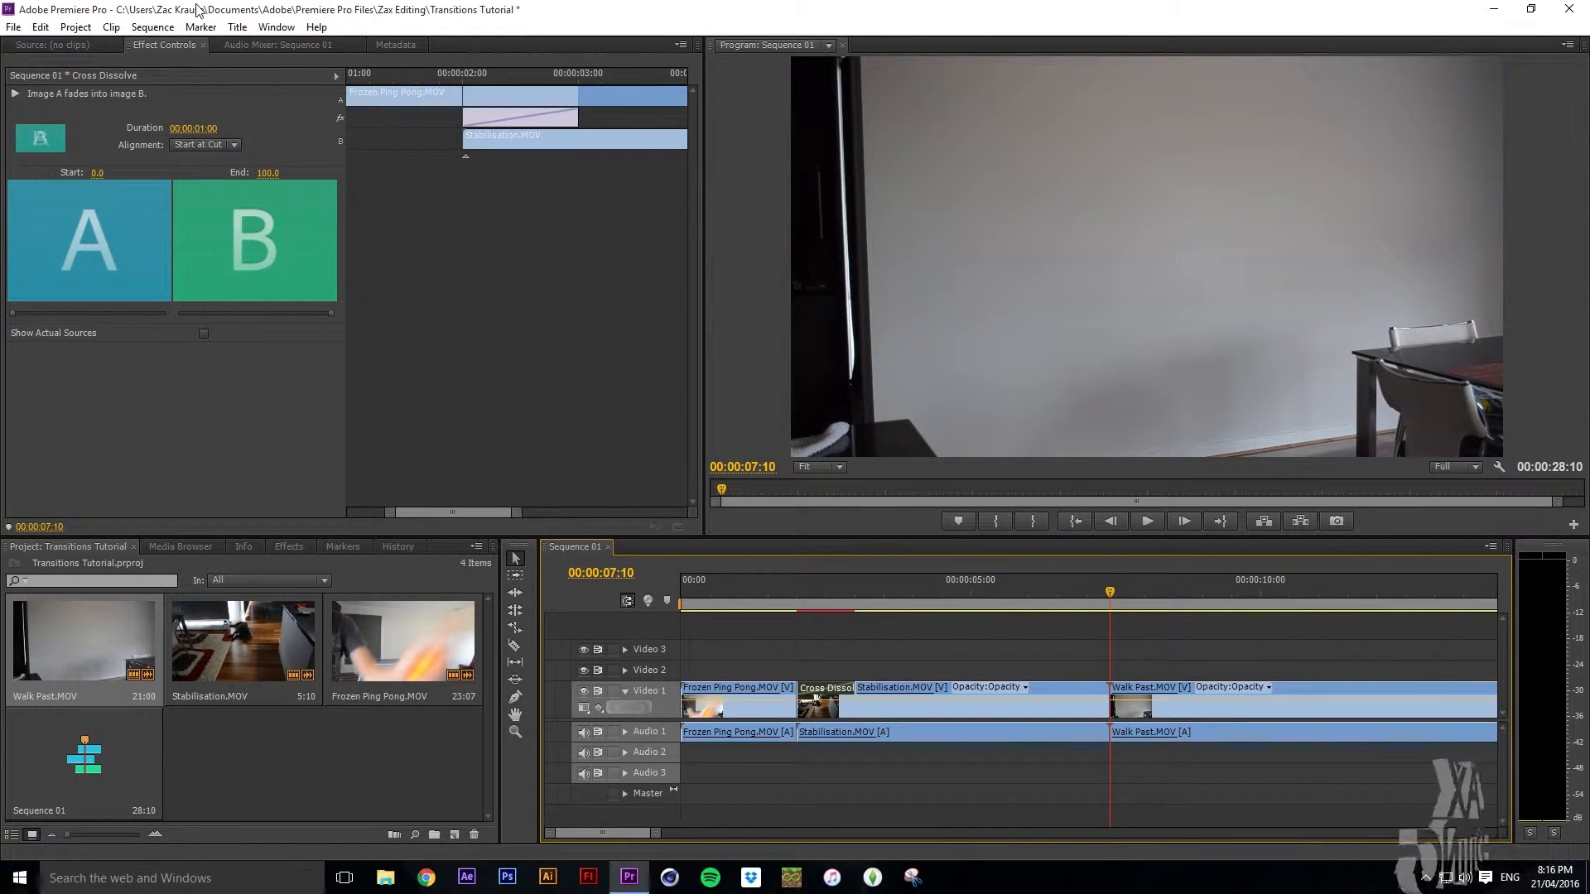
pyautogui.click(157, 28)
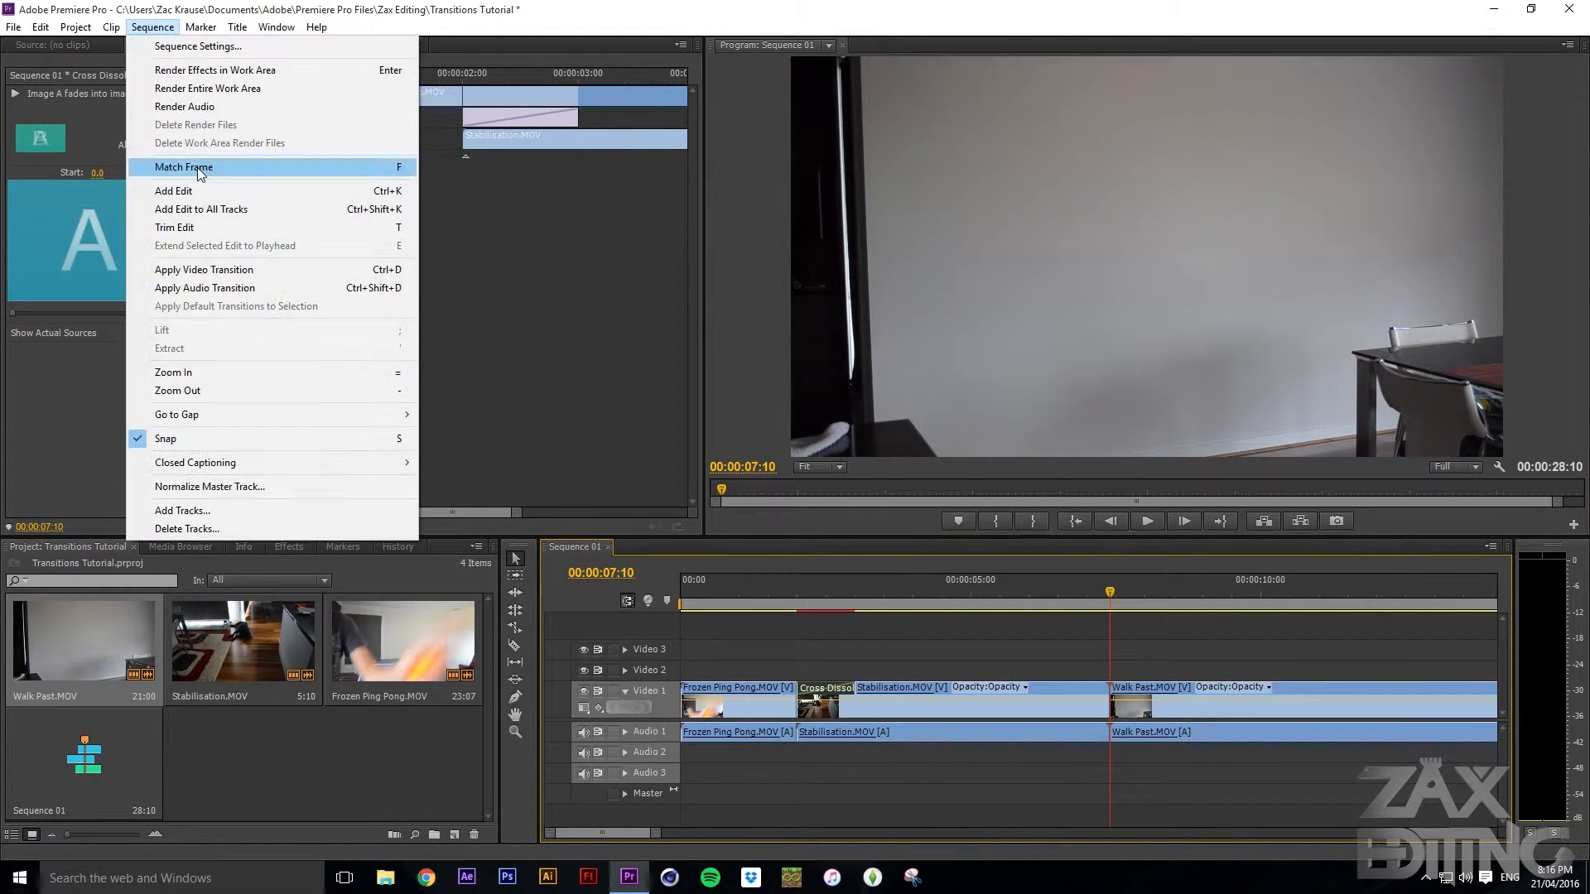
pyautogui.click(199, 268)
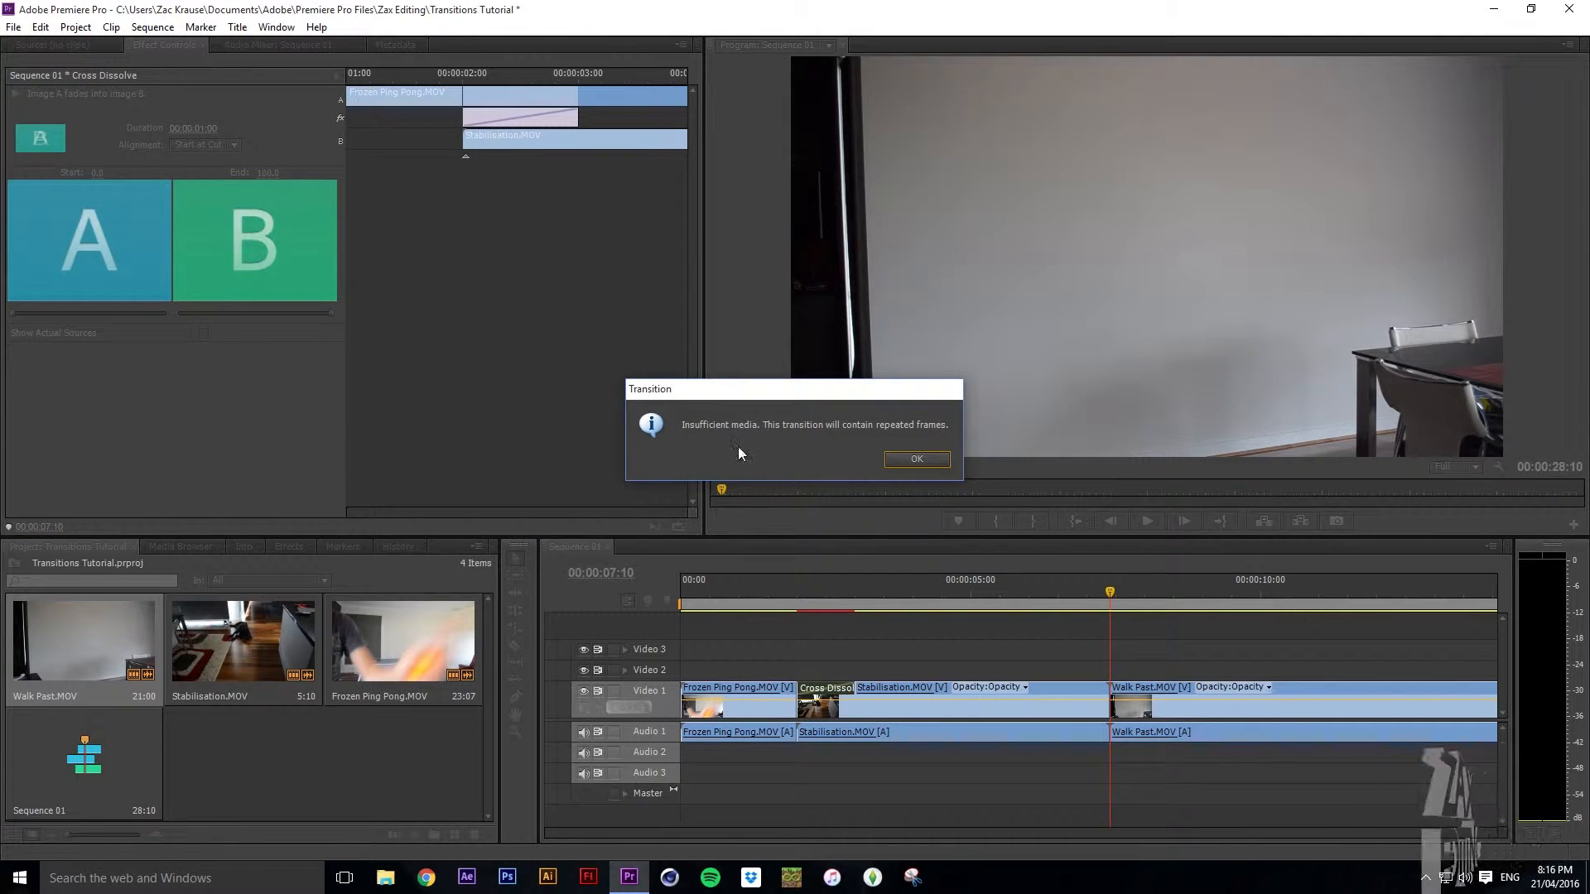
pyautogui.click(916, 459)
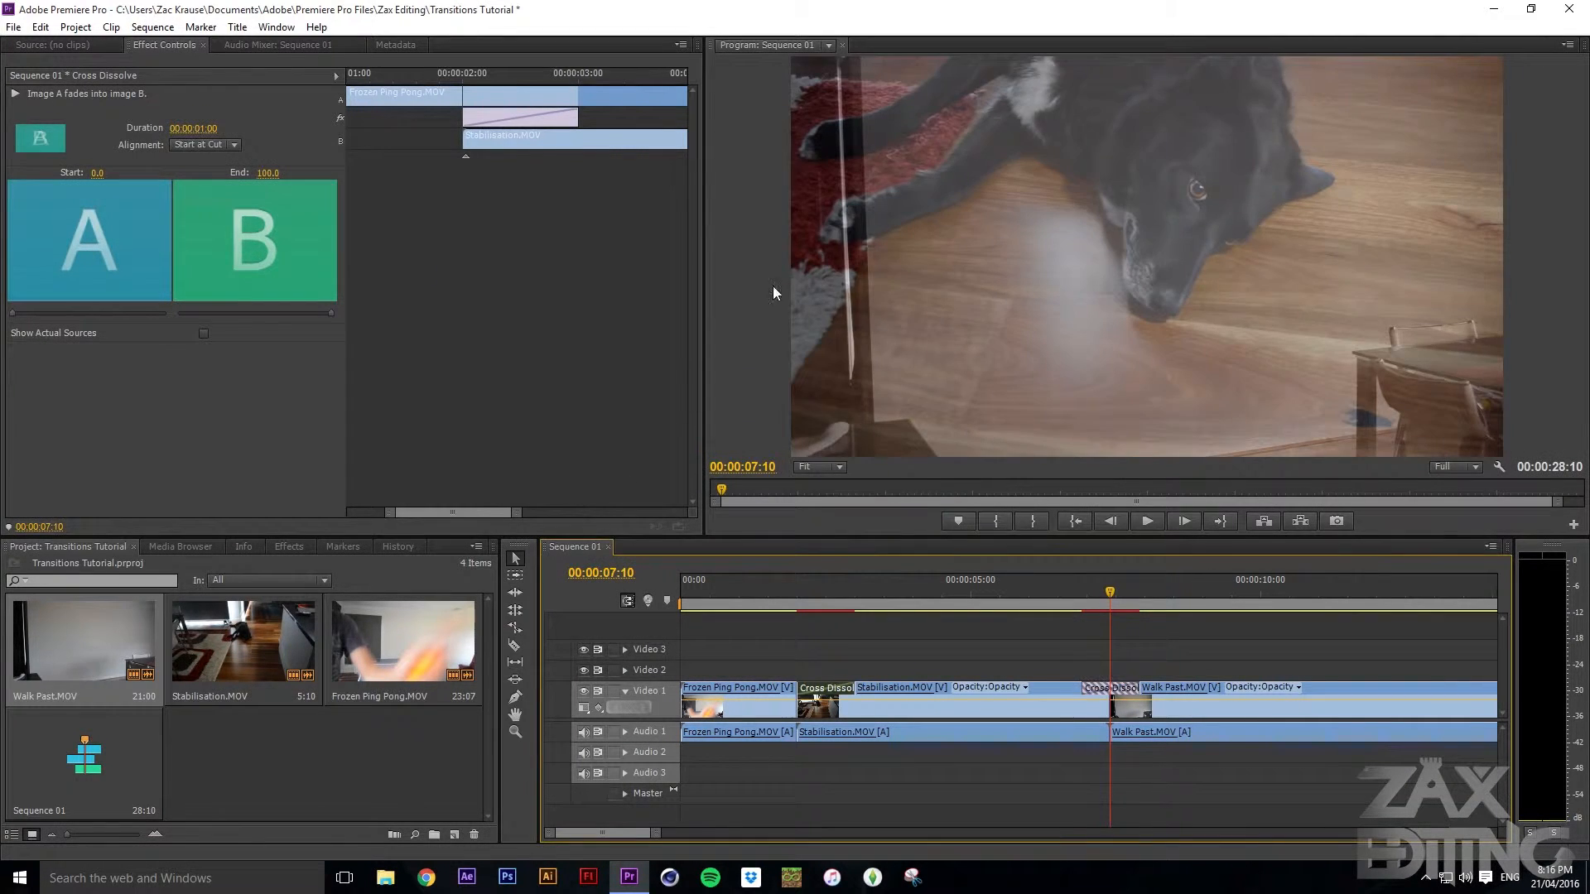
# Examine the second Cross Dissolve by scrubbing through its repeated-frame section.
pyautogui.click(507, 80)
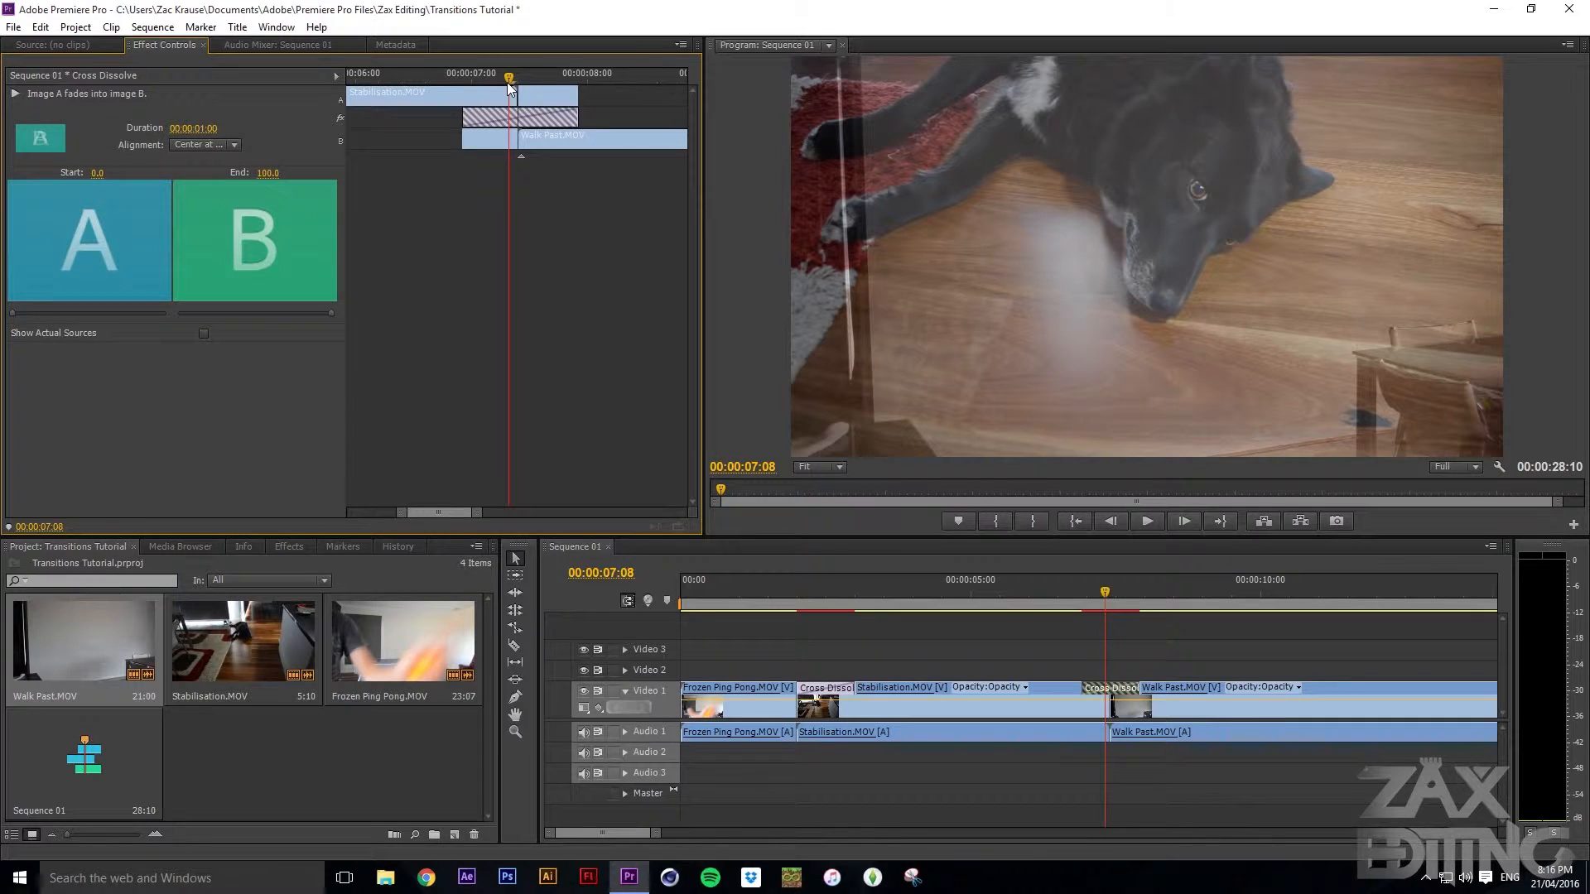
pyautogui.moveTo(515, 74)
pyautogui.mouseDown()
pyautogui.moveTo(471, 77)
pyautogui.moveTo(520, 88)
pyautogui.moveTo(478, 83)
pyautogui.moveTo(519, 86)
pyautogui.moveTo(491, 91)
pyautogui.mouseUp()
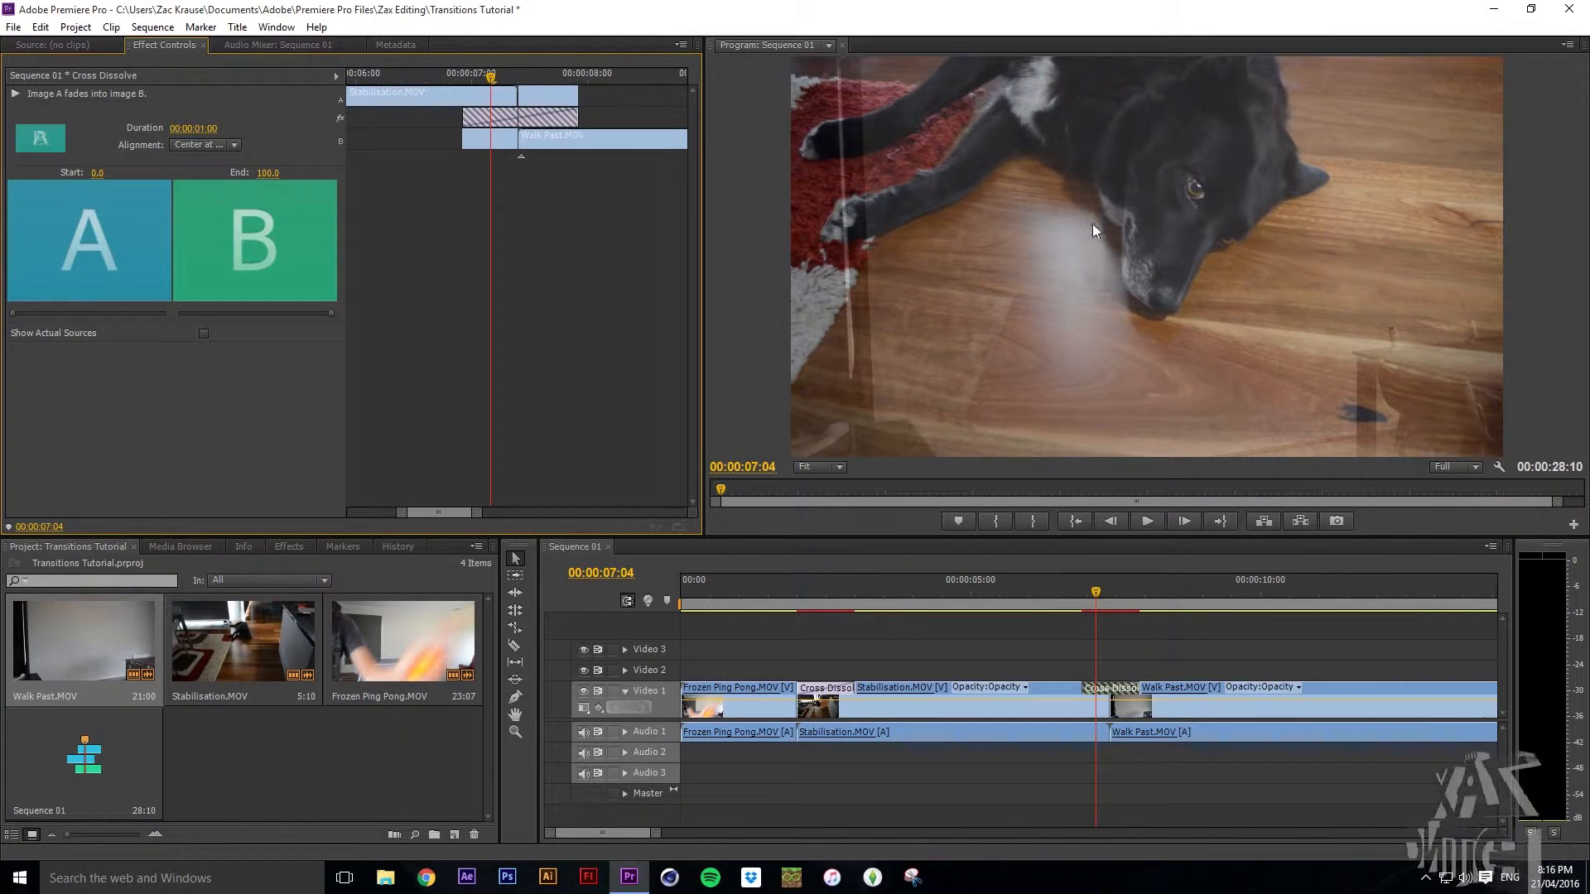
pyautogui.moveTo(490, 83); pyautogui.dragTo(575, 102)
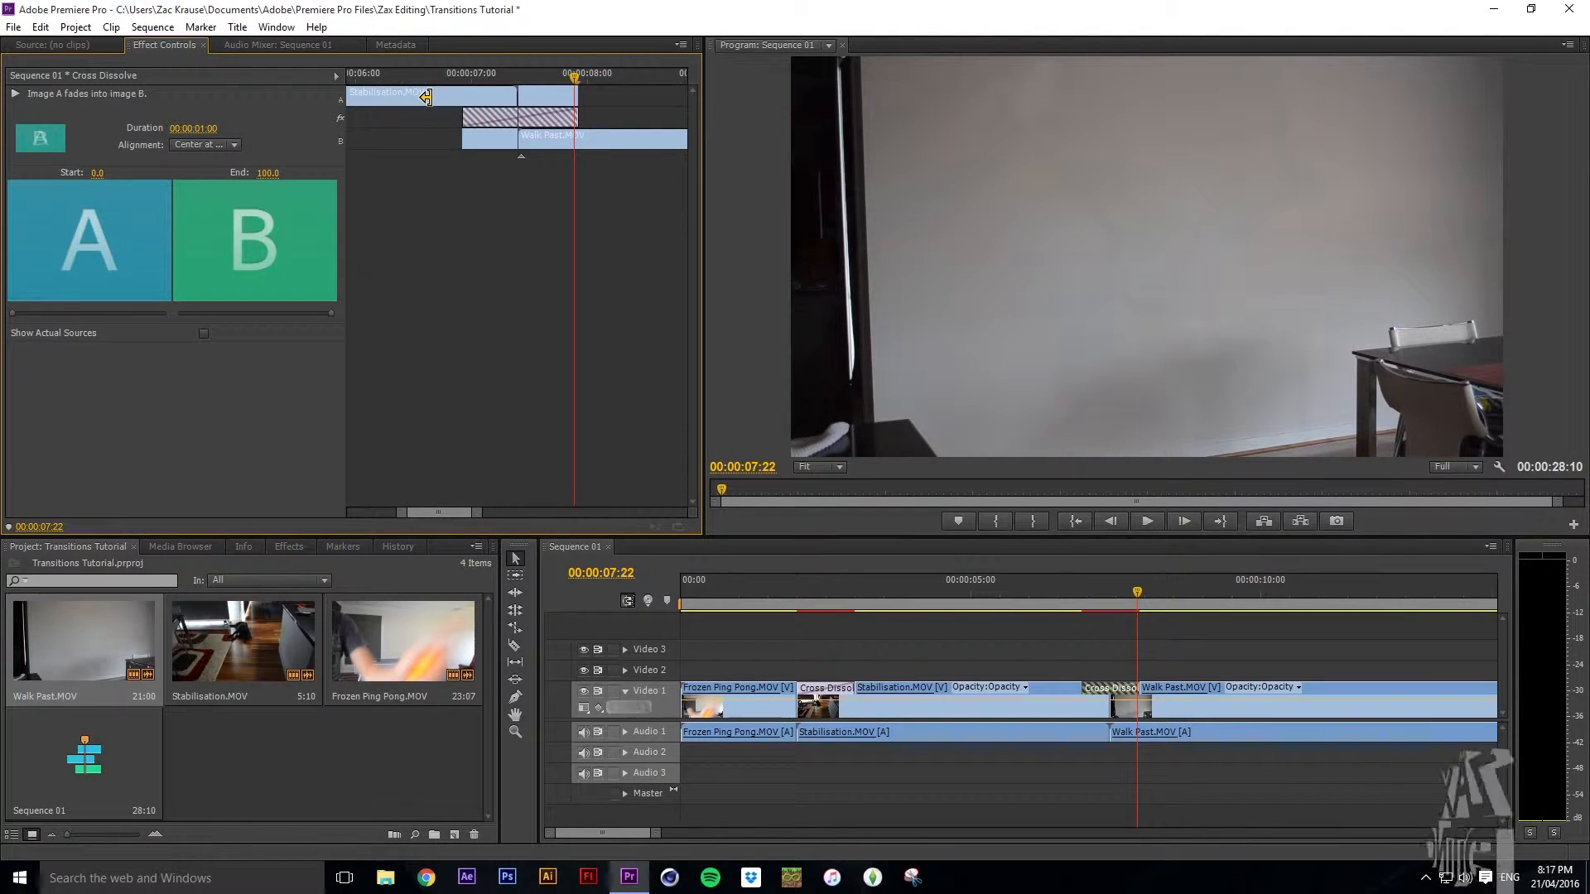
# Trim about 18 frames off the end of Stabilisation.MOV and about 20 frames off the start of Walk Past.MOV around the second dissolve.
pyautogui.moveTo(426, 98); pyautogui.dragTo(462, 164)
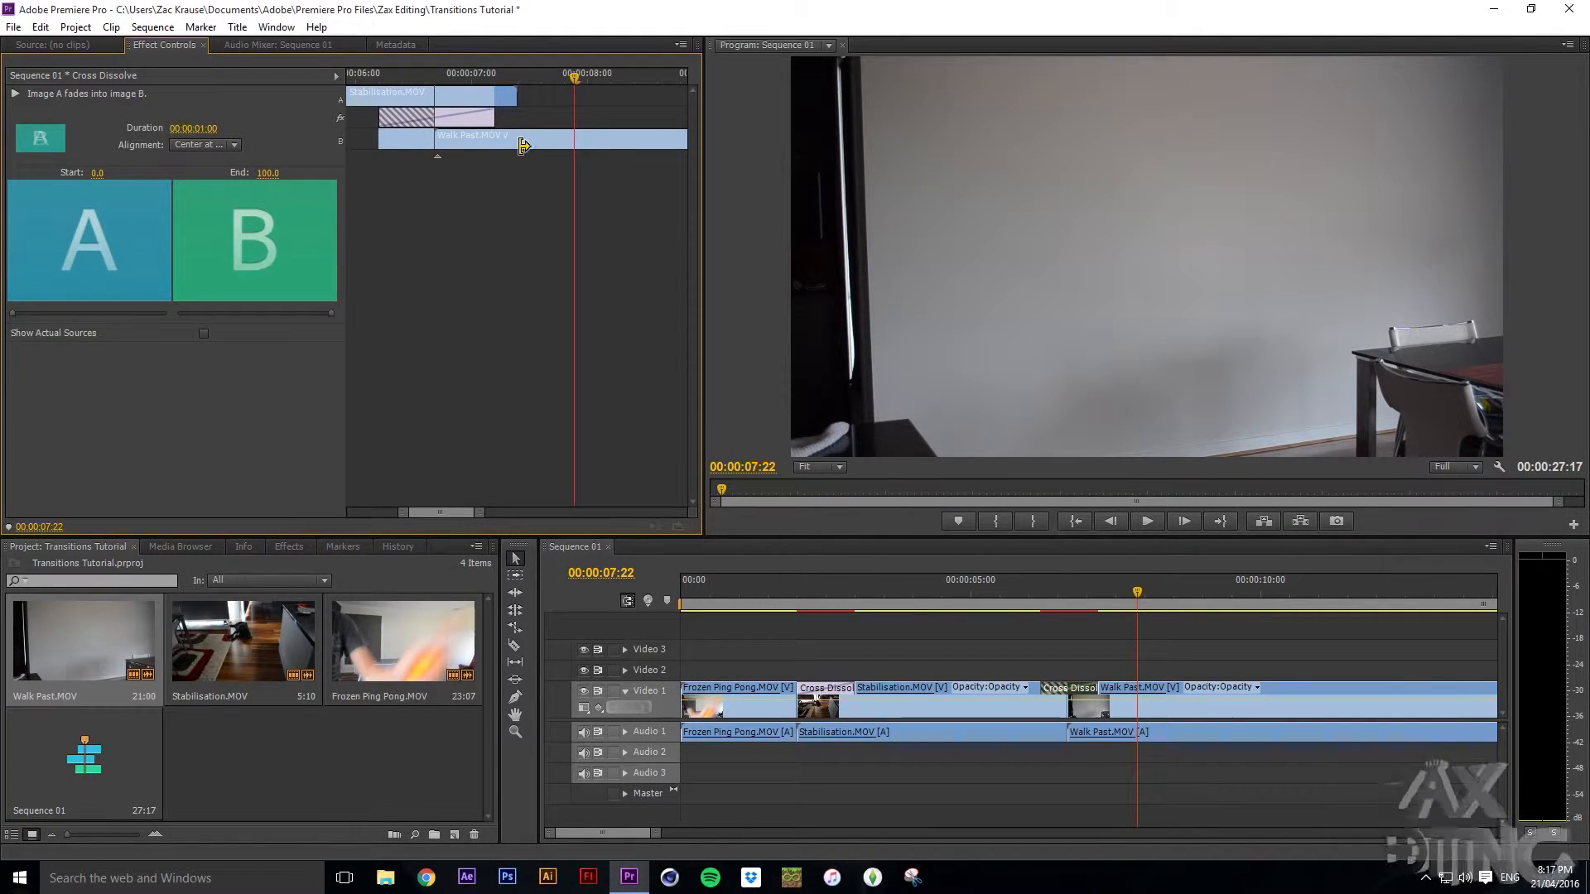
pyautogui.moveTo(1073, 585); pyautogui.dragTo(1101, 590)
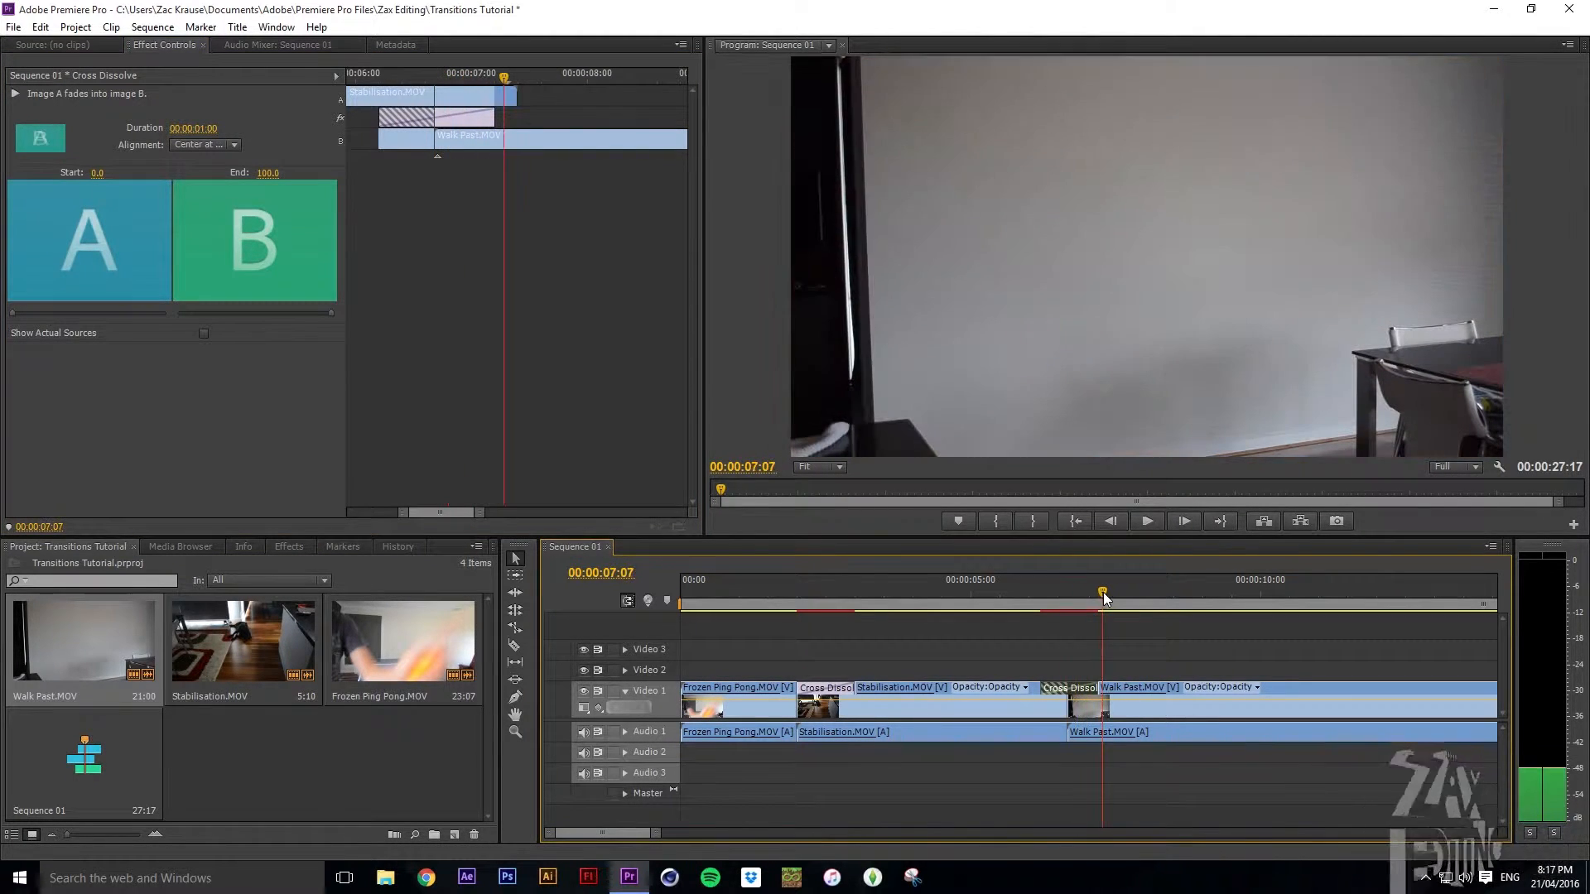
pyautogui.moveTo(498, 145); pyautogui.dragTo(406, 140)
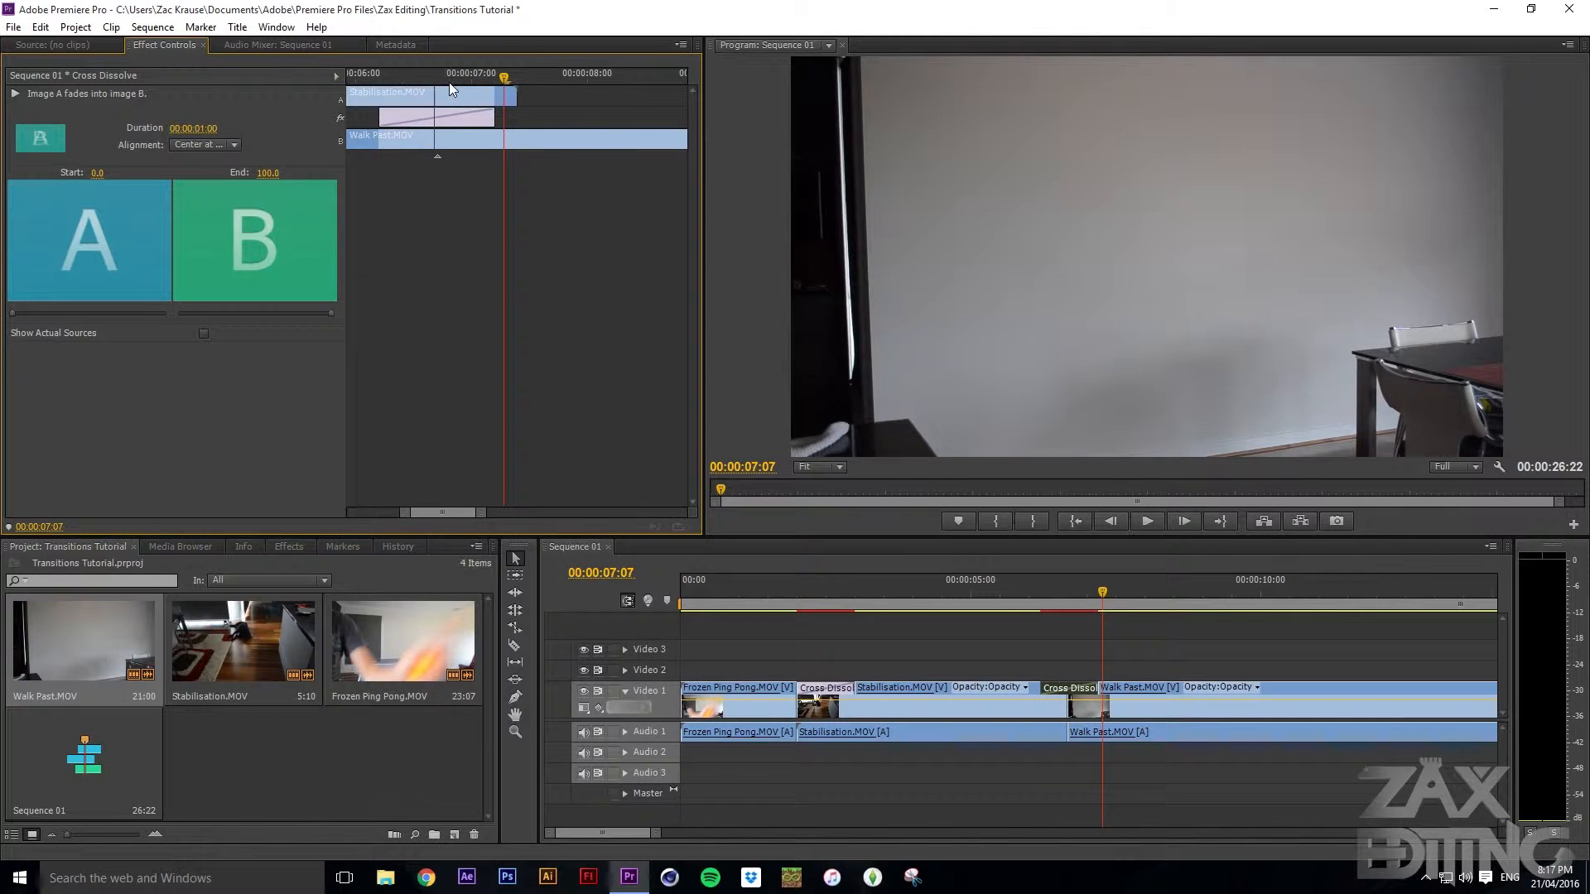
# Preview the Cross Dissolve between Stabilisation.MOV and Walk Past.MOV and delete it from the timeline.
pyautogui.moveTo(449, 79); pyautogui.dragTo(392, 88)
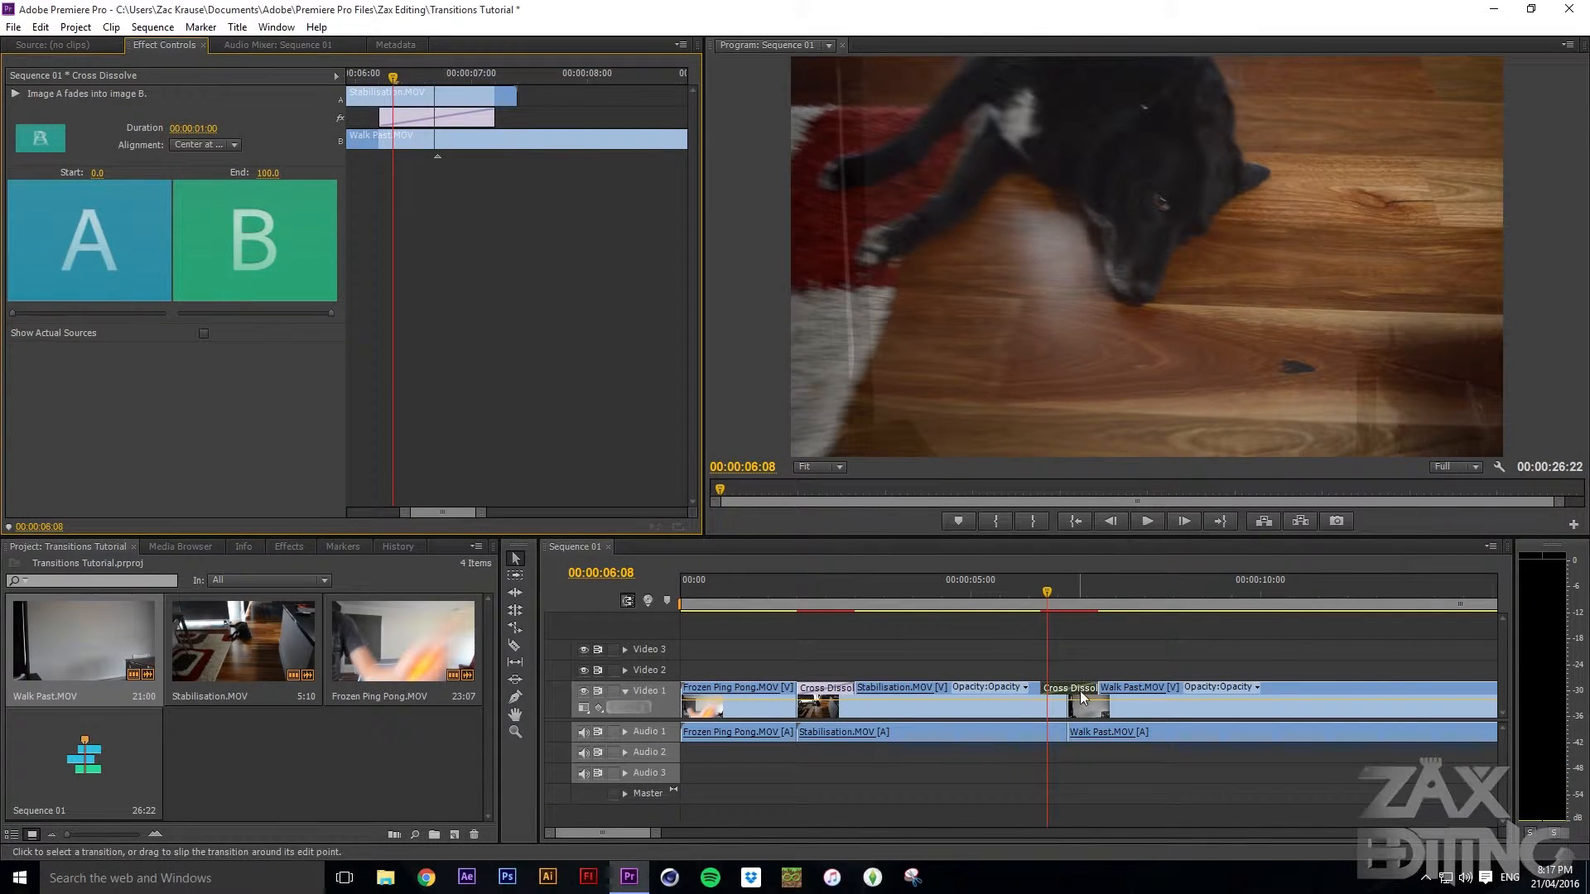
pyautogui.press('Delete')
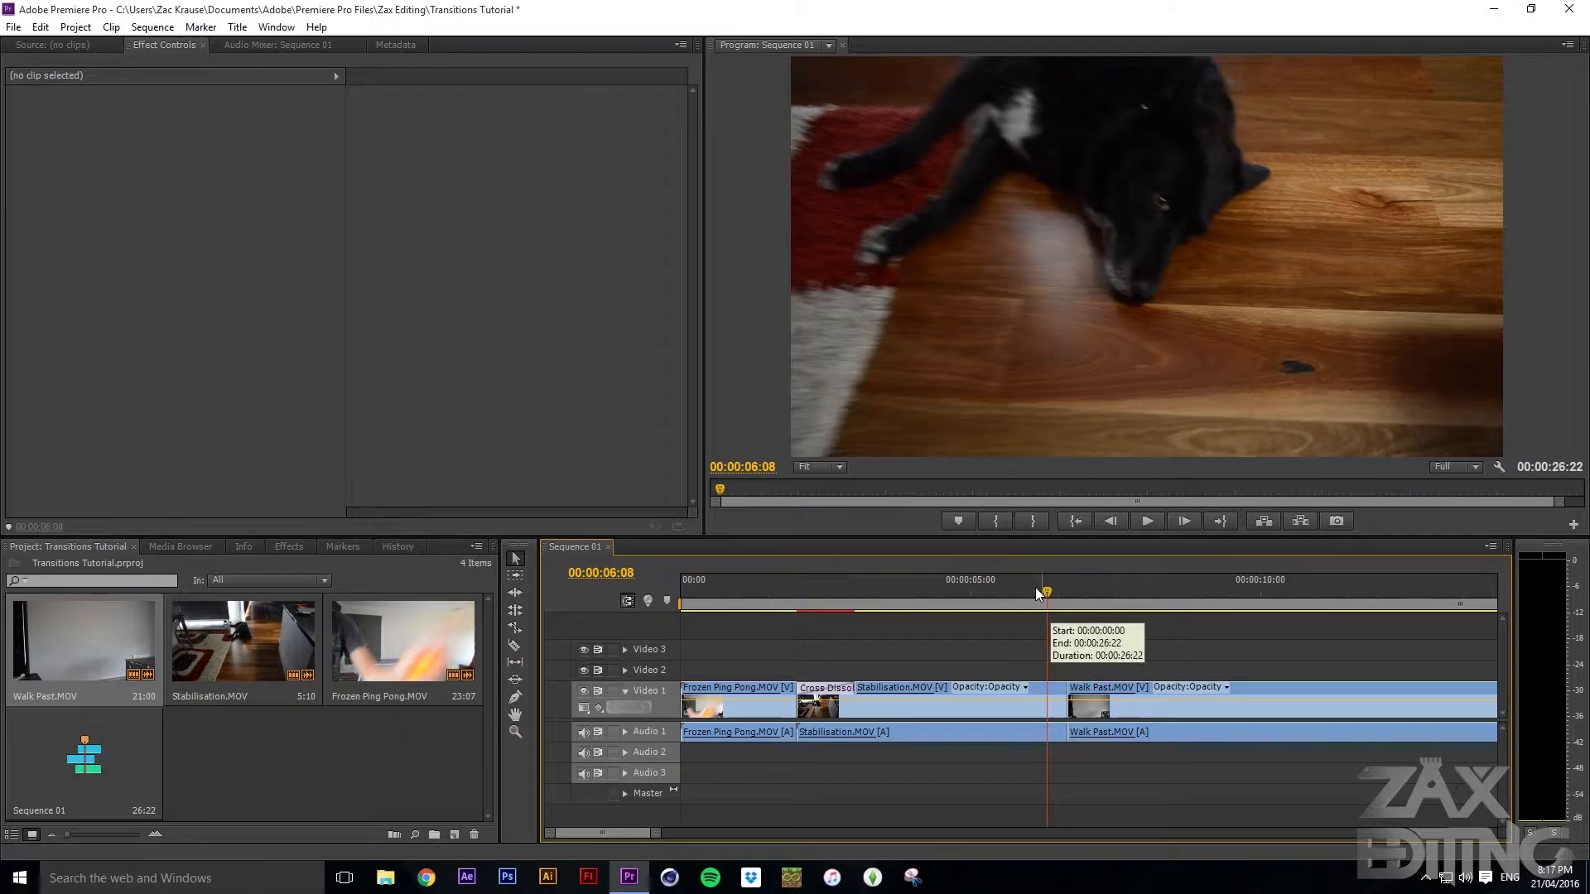
# Trim about 18 frames off the start of Stabilisation.MOV and shift the first Cross Dissolve earlier so it spans the cut.
pyautogui.moveTo(1035, 588); pyautogui.dragTo(791, 583)
pyautogui.click(822, 689)
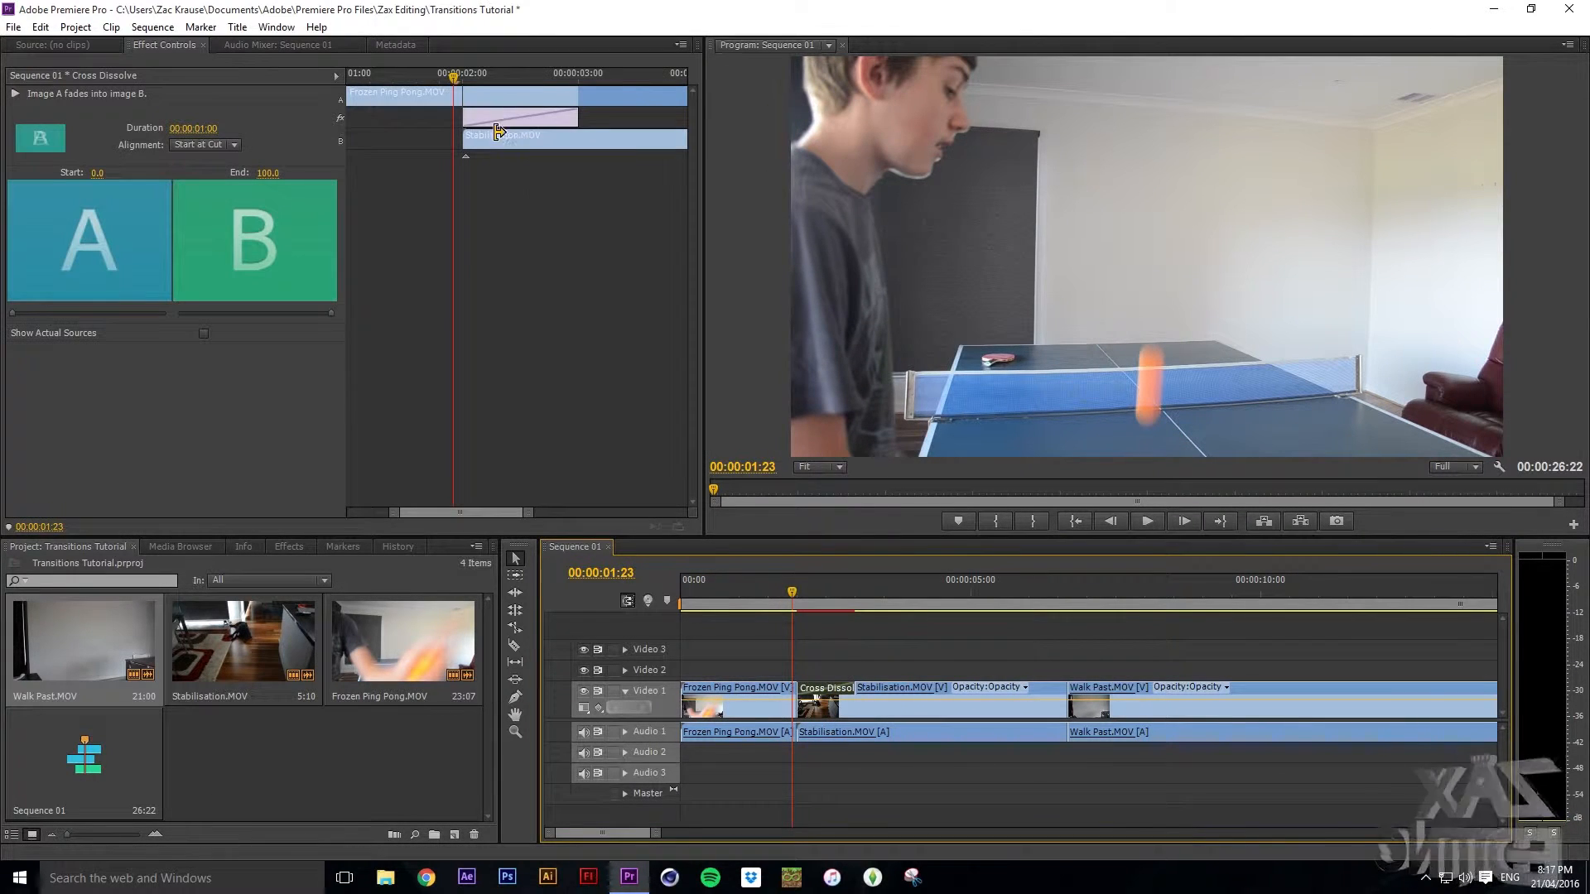
pyautogui.click(521, 144)
pyautogui.moveTo(521, 144); pyautogui.dragTo(589, 117)
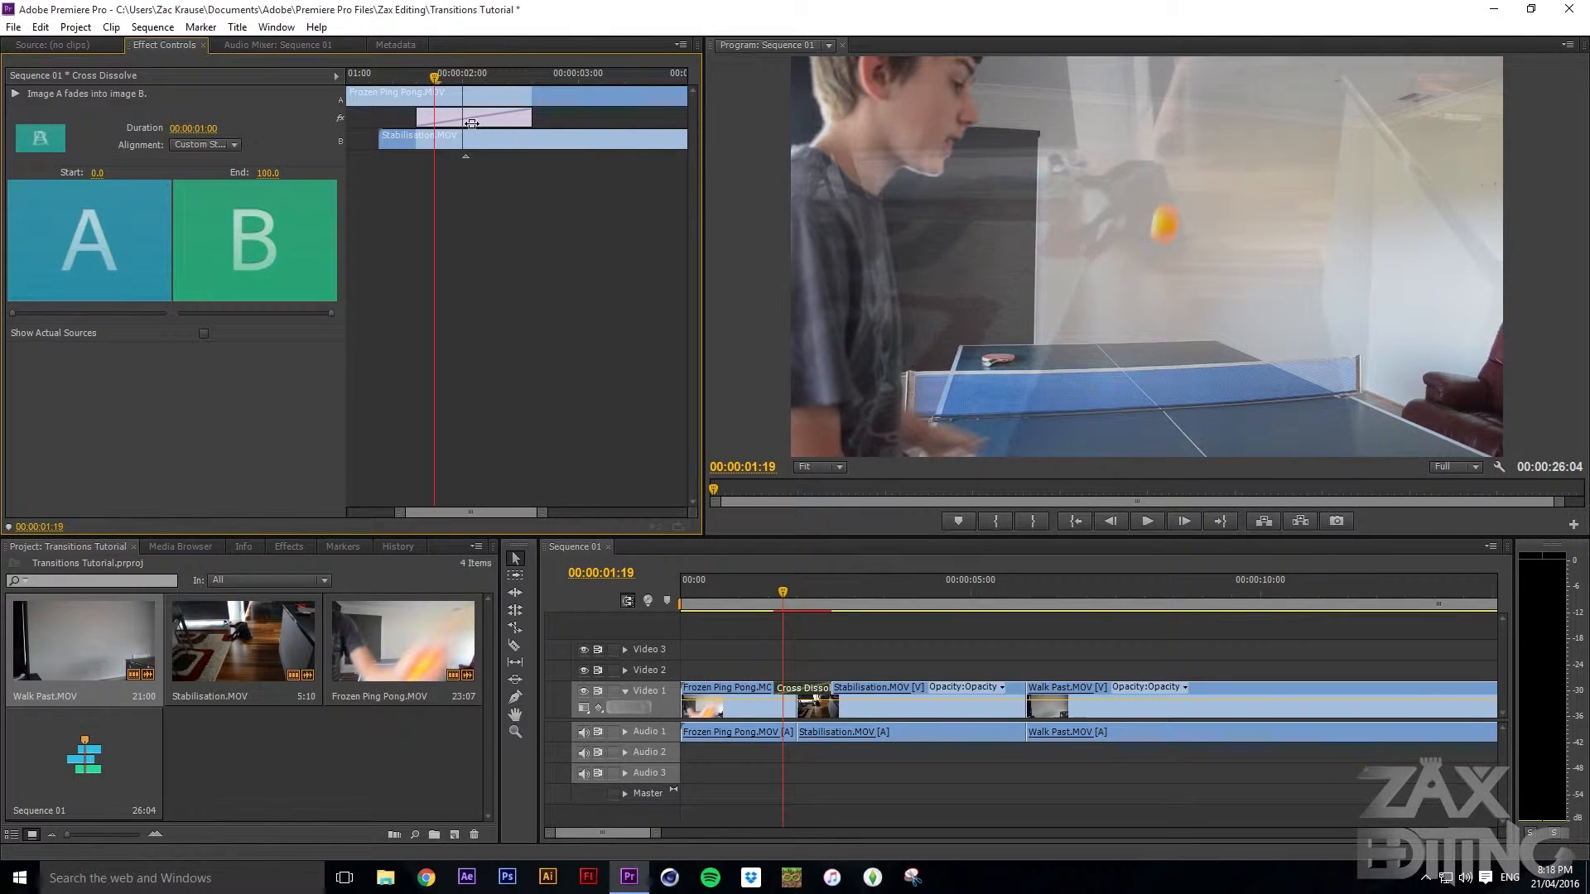
# Lengthen the first Cross Dissolve and set its duration to 00:00:01:13.
pyautogui.moveTo(471, 122); pyautogui.dragTo(537, 123)
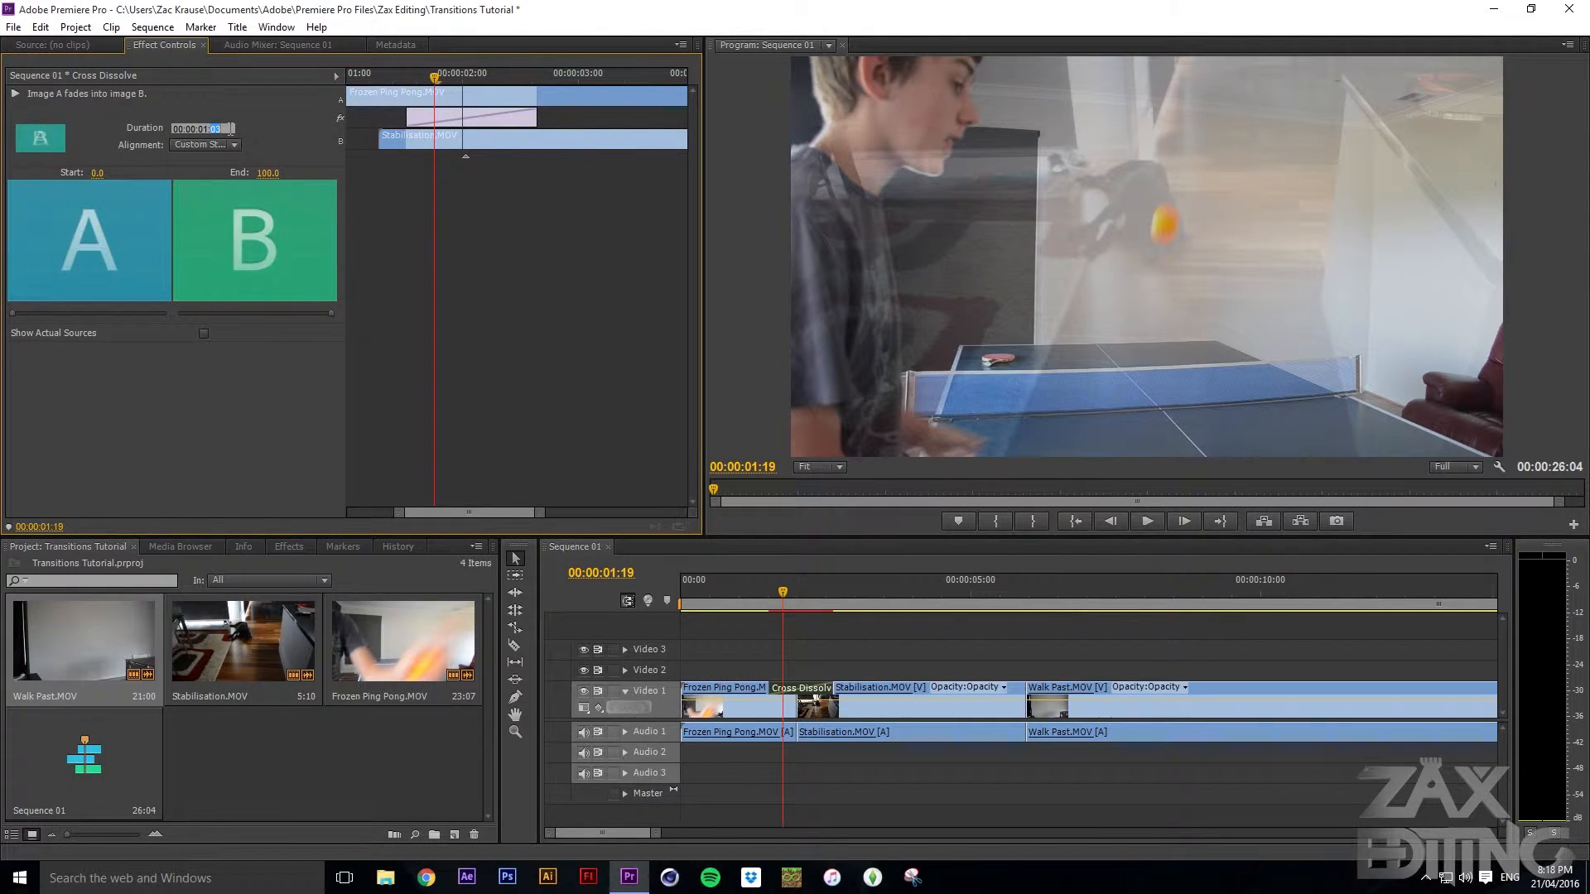
pyautogui.write('13')
pyautogui.click(215, 391)
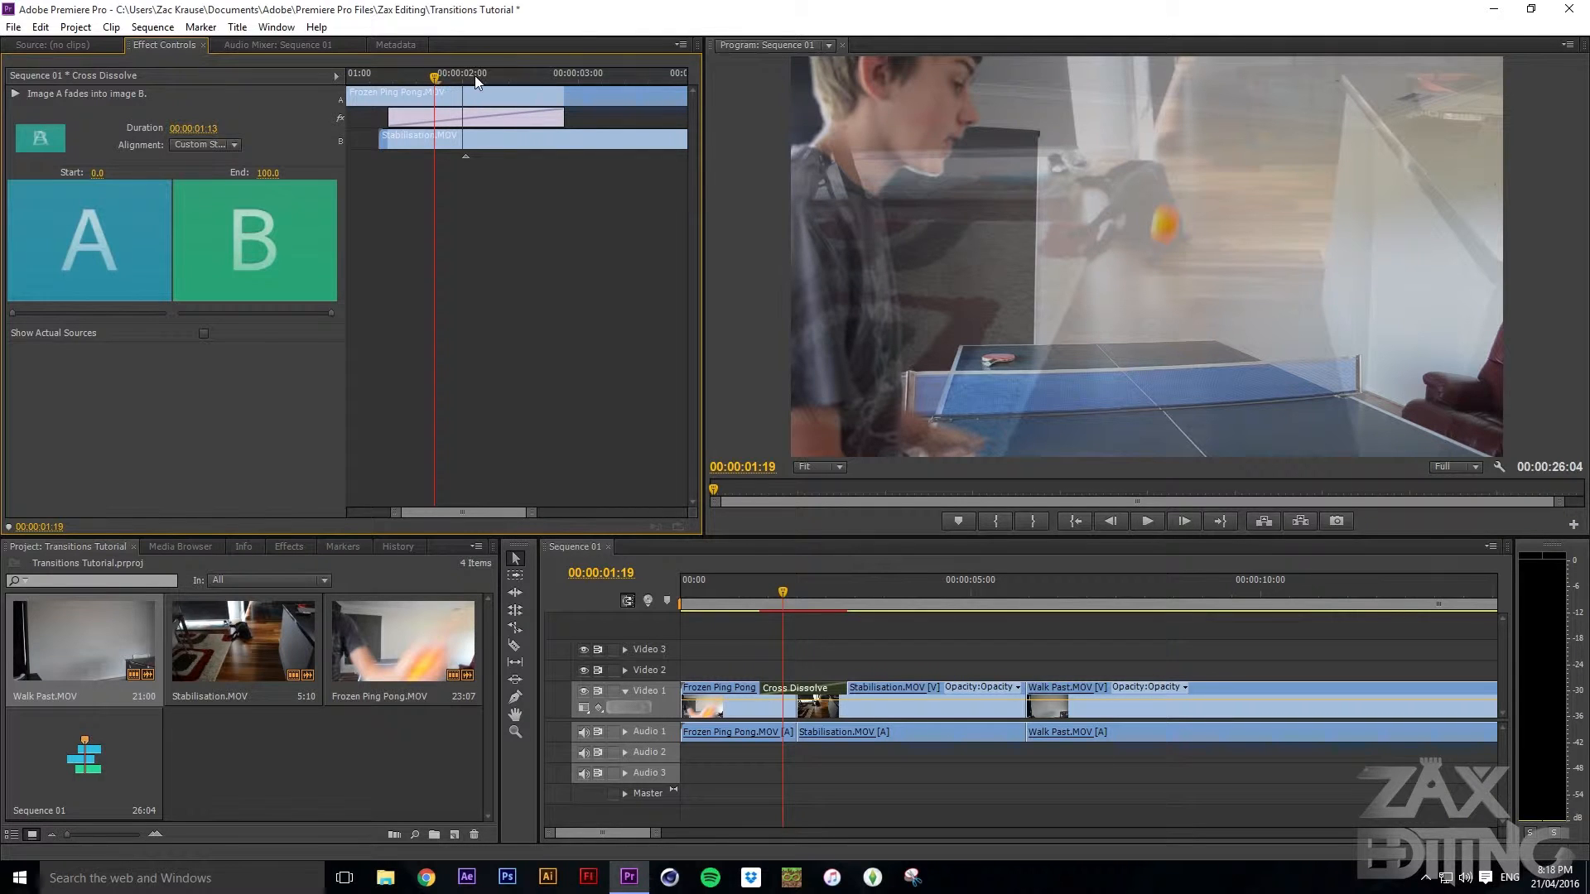
# Center the first Cross Dissolve on the cut and adjust its edges to a duration of about 00:00:01:06.
pyautogui.click(230, 145)
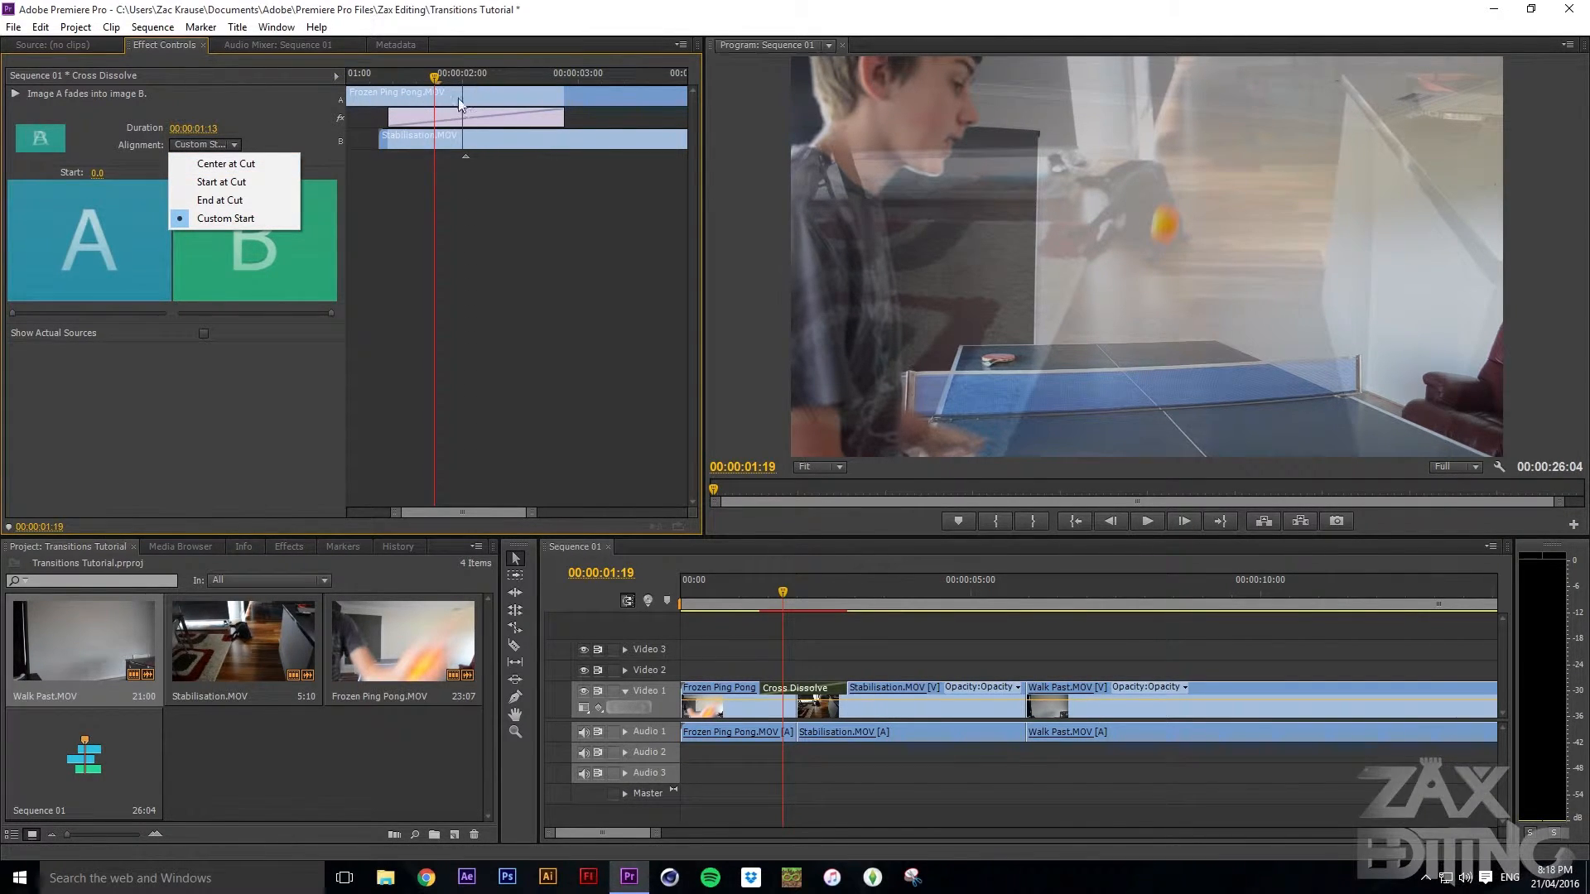
pyautogui.click(285, 166)
pyautogui.moveTo(378, 118); pyautogui.dragTo(389, 120)
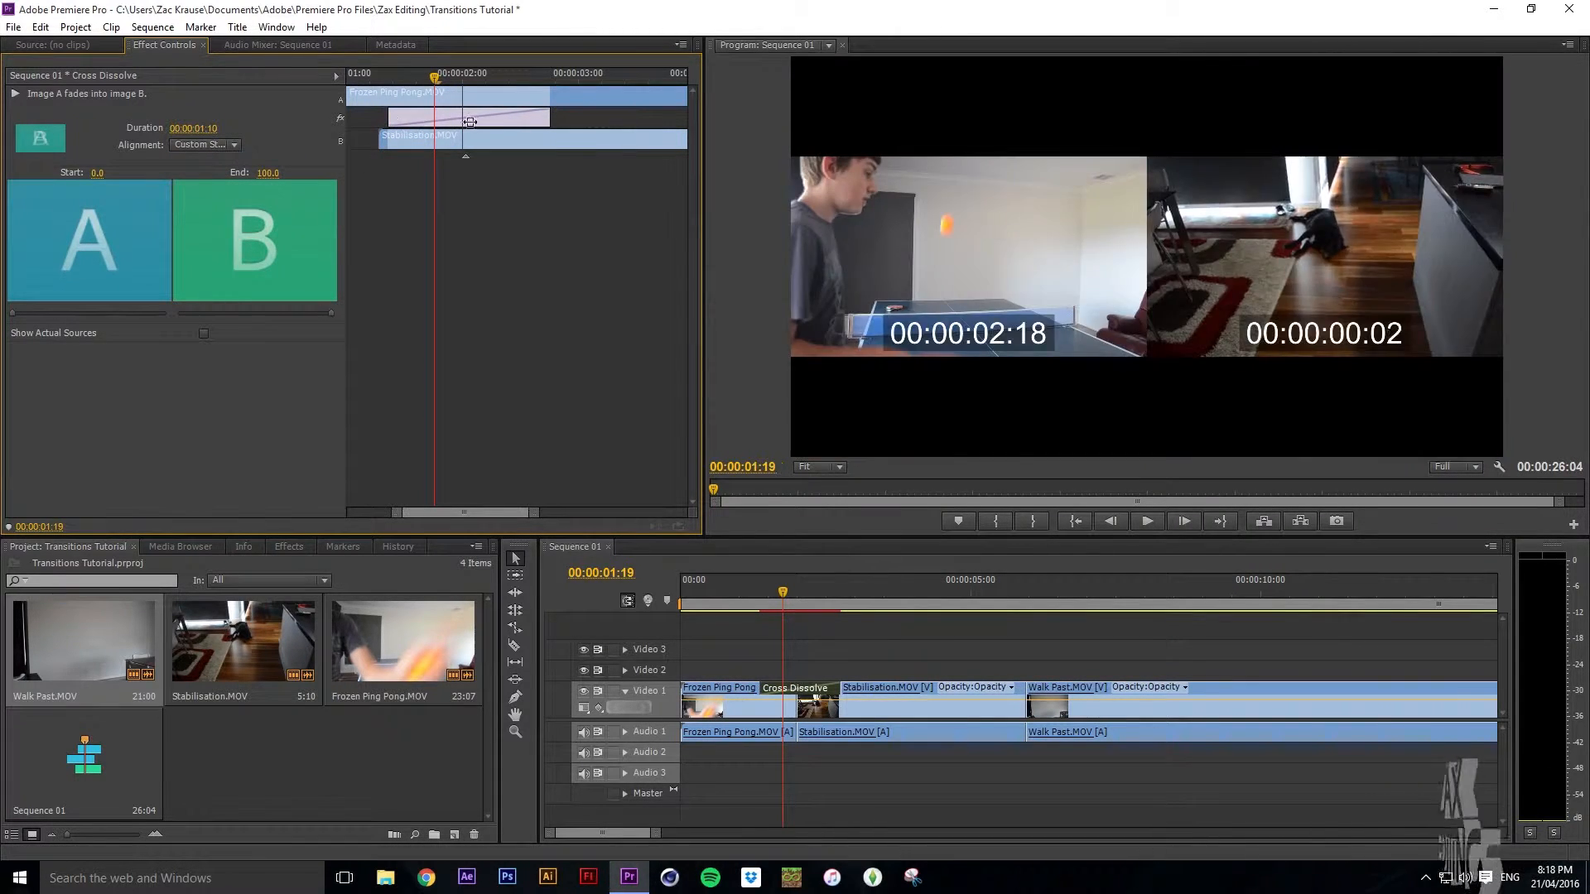
pyautogui.moveTo(550, 118); pyautogui.dragTo(531, 117)
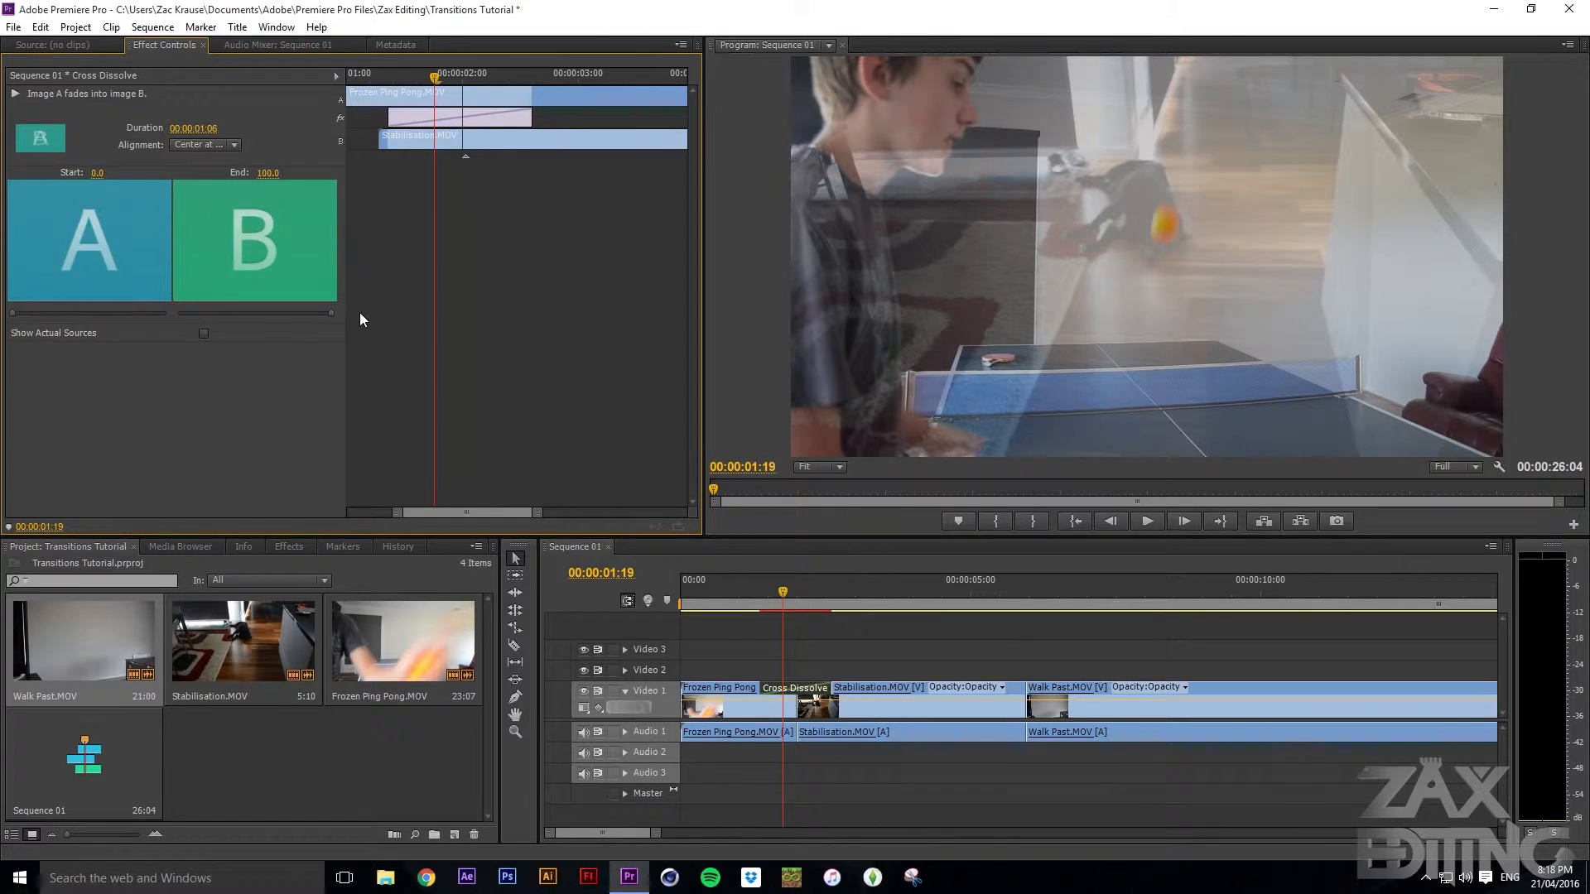
# Move the playhead to 00:00:01:08 and raise the Cross Dissolve's start value to about 37.8.
pyautogui.moveTo(434, 73); pyautogui.dragTo(383, 73)
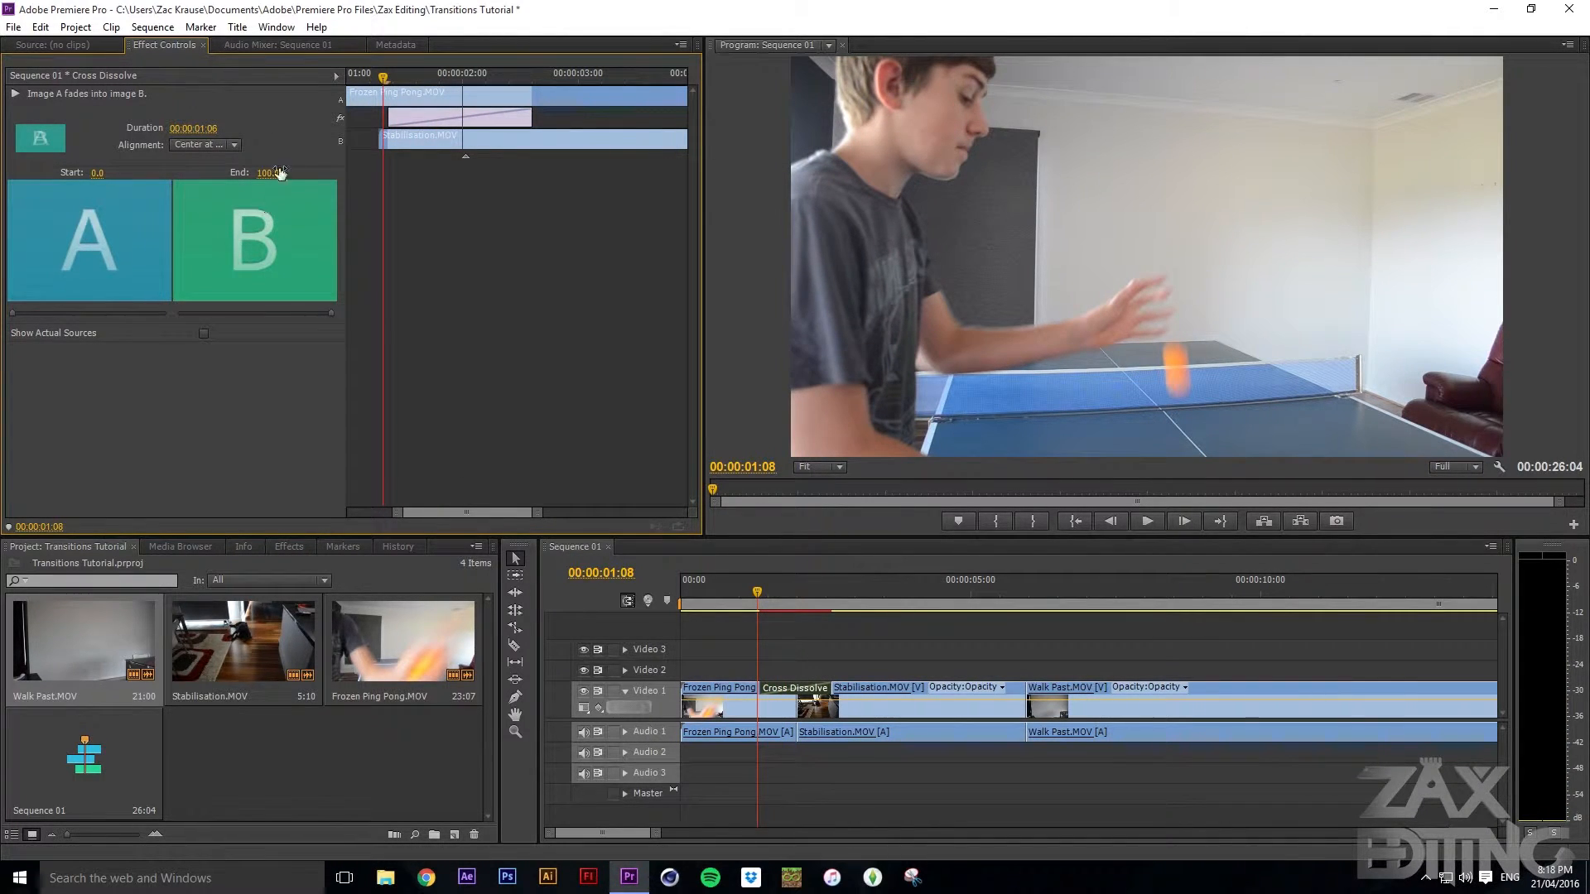
pyautogui.moveTo(16, 311); pyautogui.dragTo(71, 326)
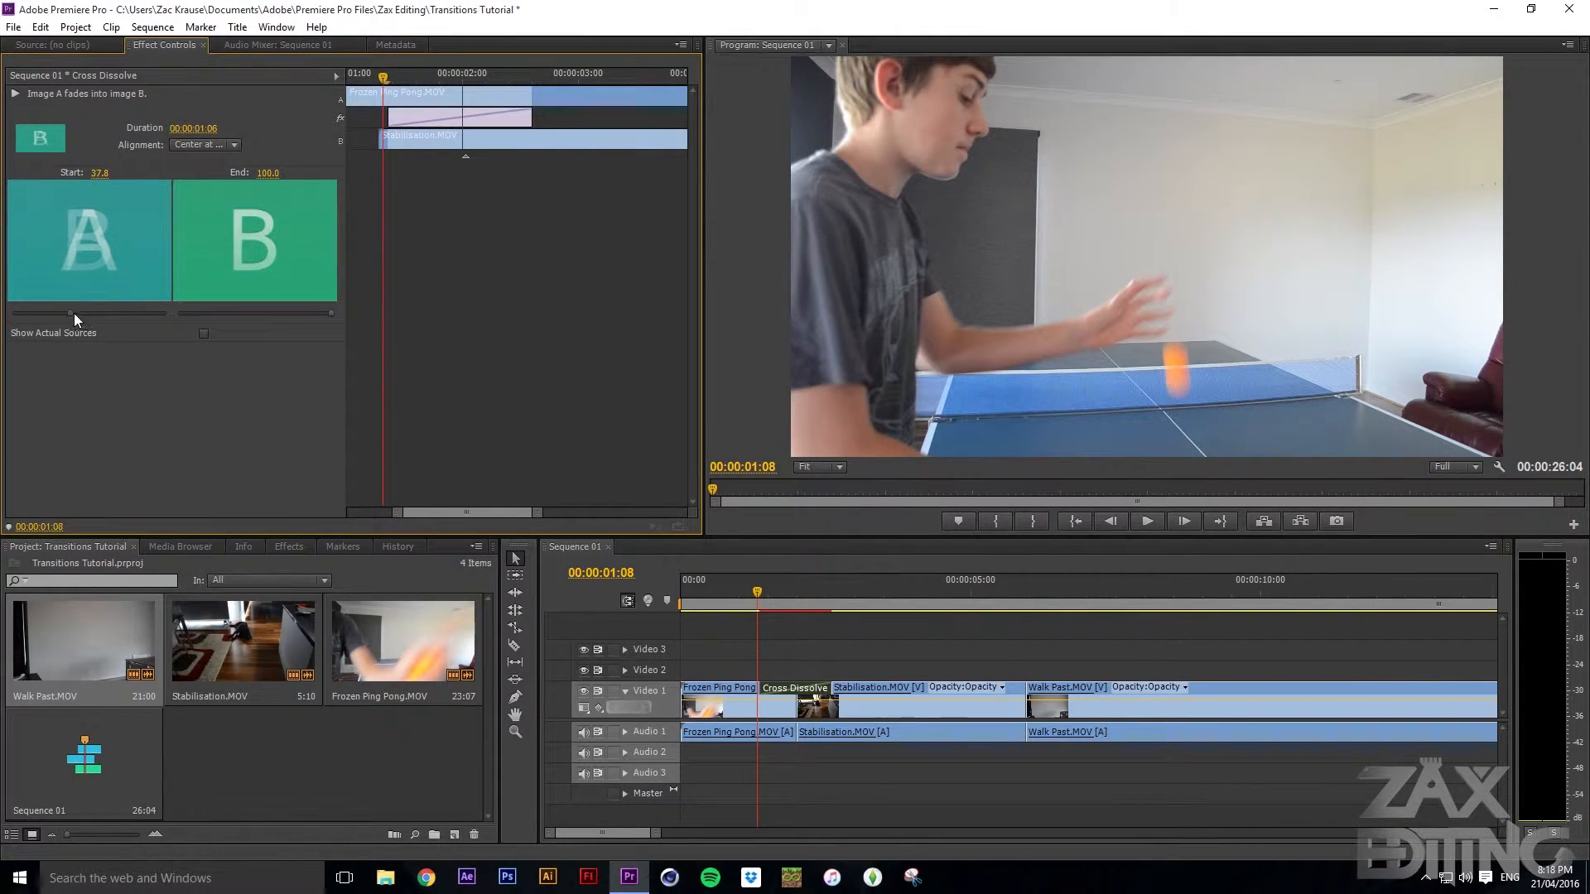
# Lower the Cross Dissolve's start value to 23.8 and scrub across the beginning of the transition to 00:00:01:09.
pyautogui.moveTo(46, 331); pyautogui.dragTo(38, 331)
pyautogui.moveTo(43, 314); pyautogui.dragTo(12, 314)
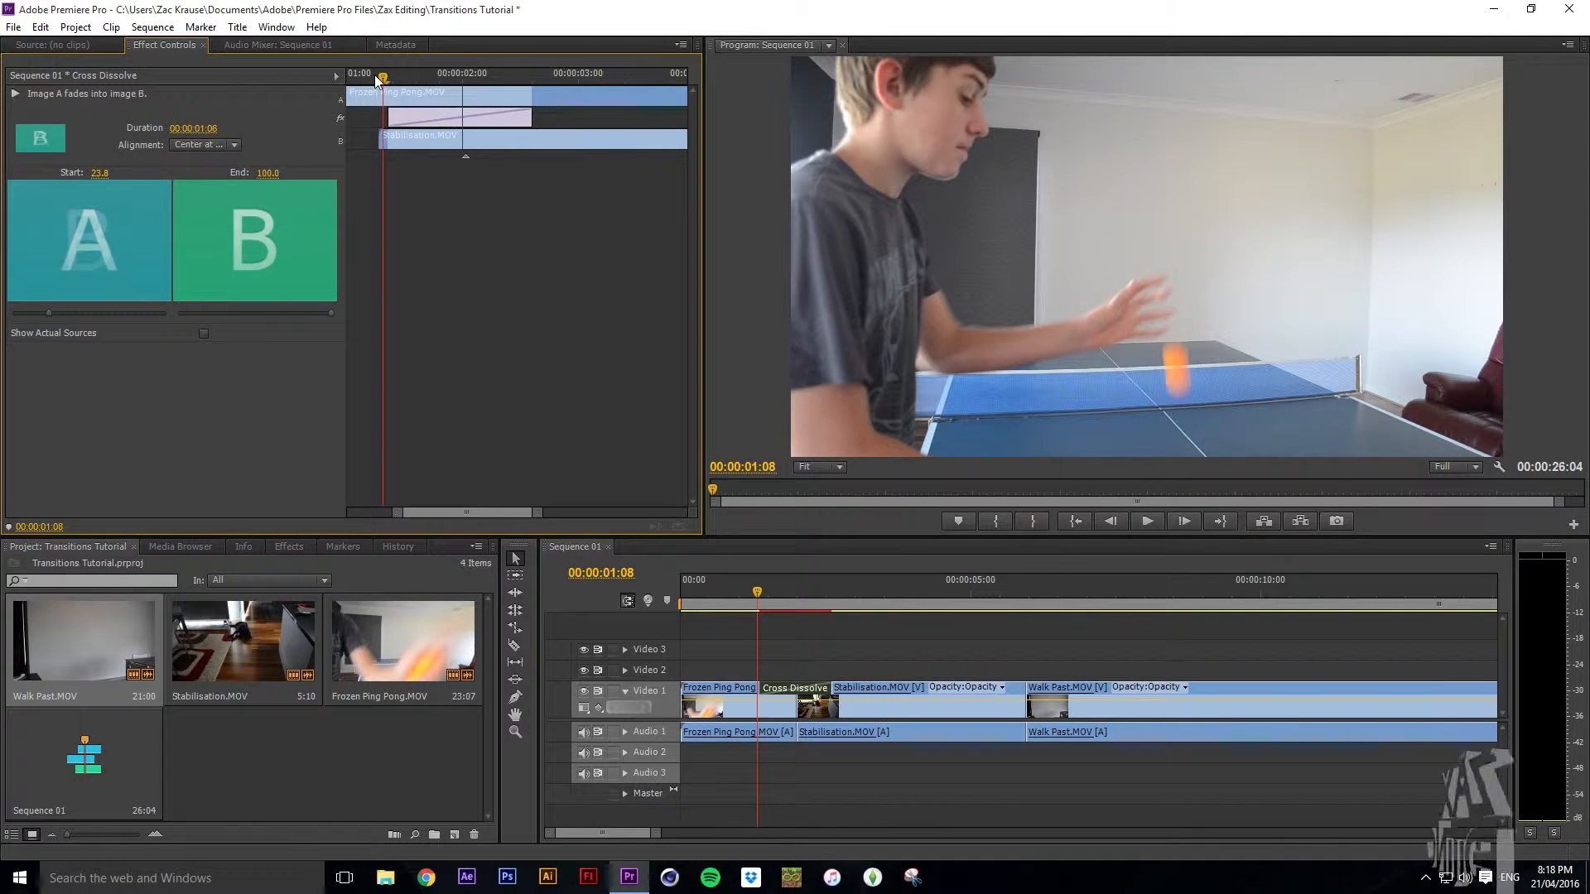
pyautogui.moveTo(383, 78); pyautogui.dragTo(381, 78)
pyautogui.moveTo(394, 80); pyautogui.dragTo(389, 83)
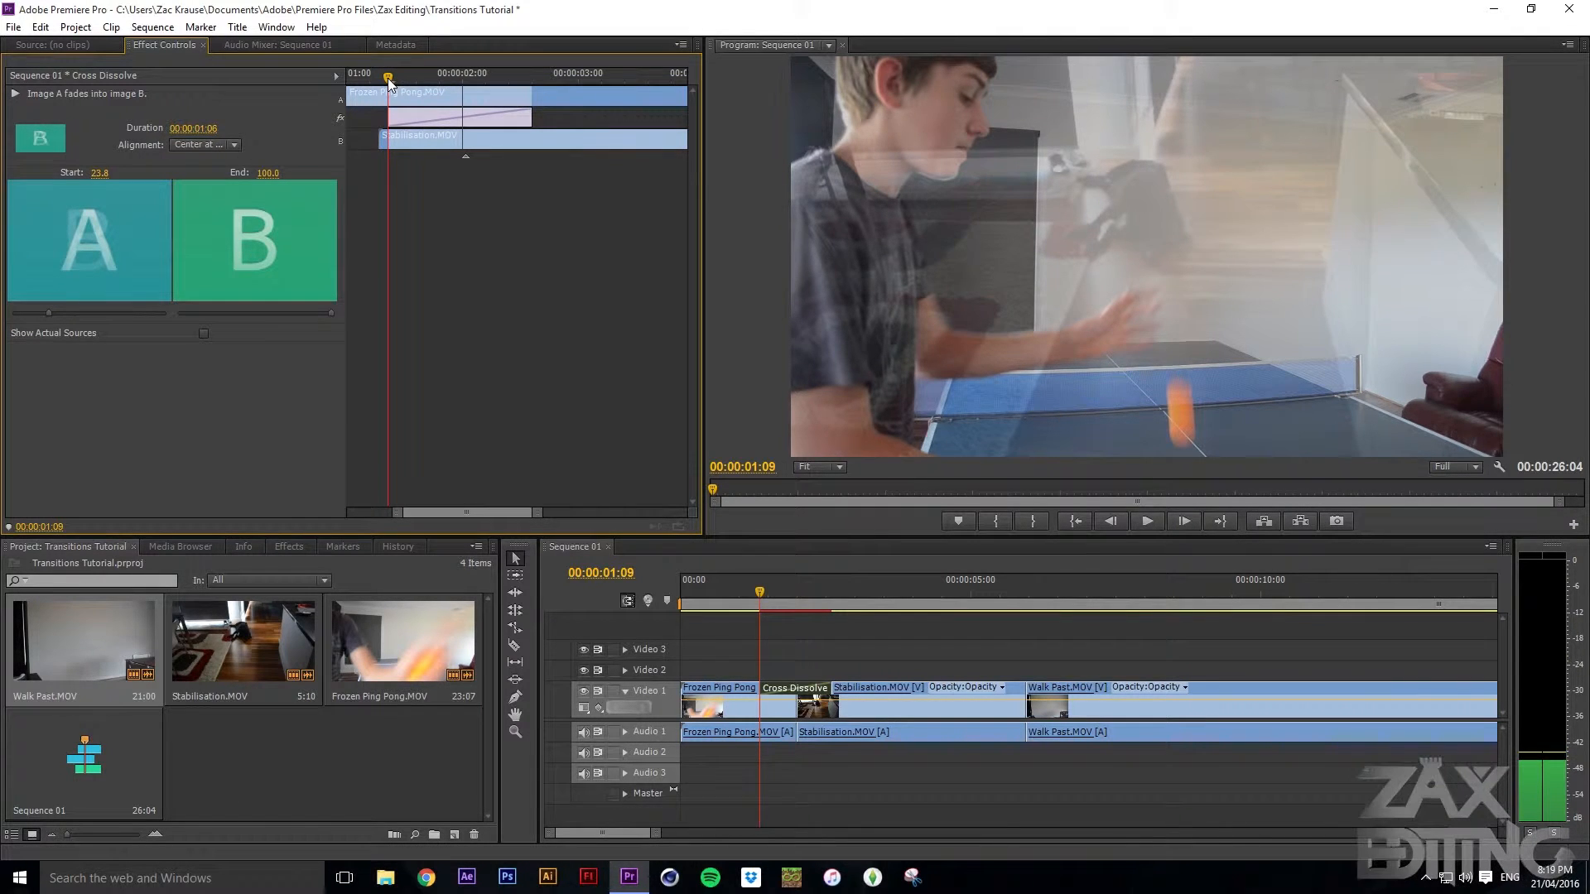
# Try an end value of 52.9 on the Cross Dissolve, restore its range to 0.0–100.0, and scrub through it to 00:00:02:03.
pyautogui.moveTo(389, 81)
pyautogui.mouseDown()
pyautogui.moveTo(533, 73)
pyautogui.moveTo(375, 79)
pyautogui.mouseUp()
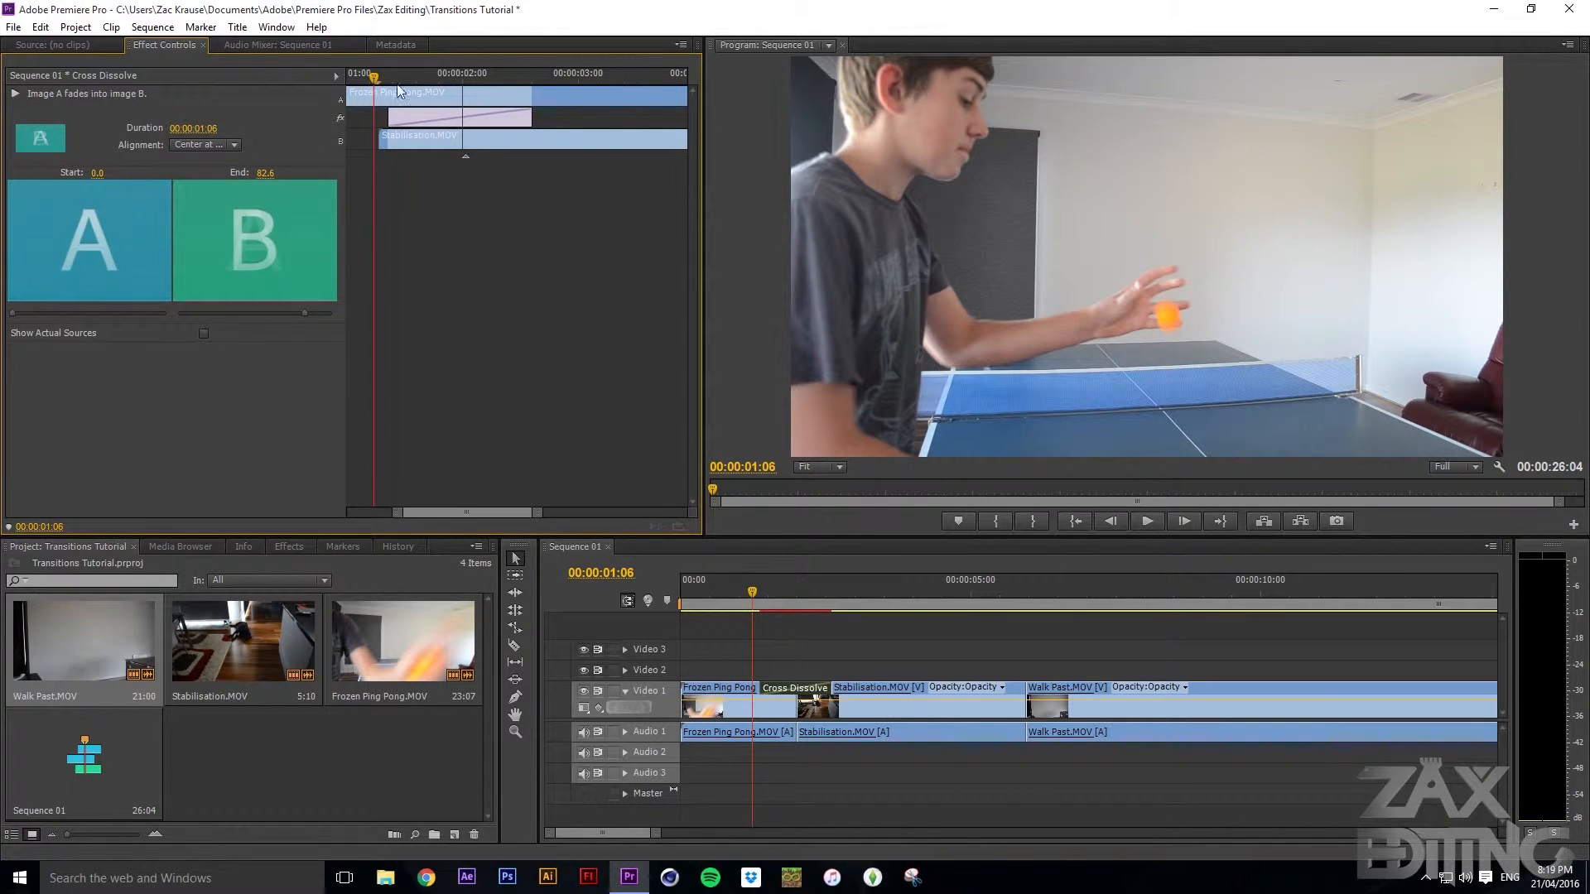
pyautogui.click(503, 75)
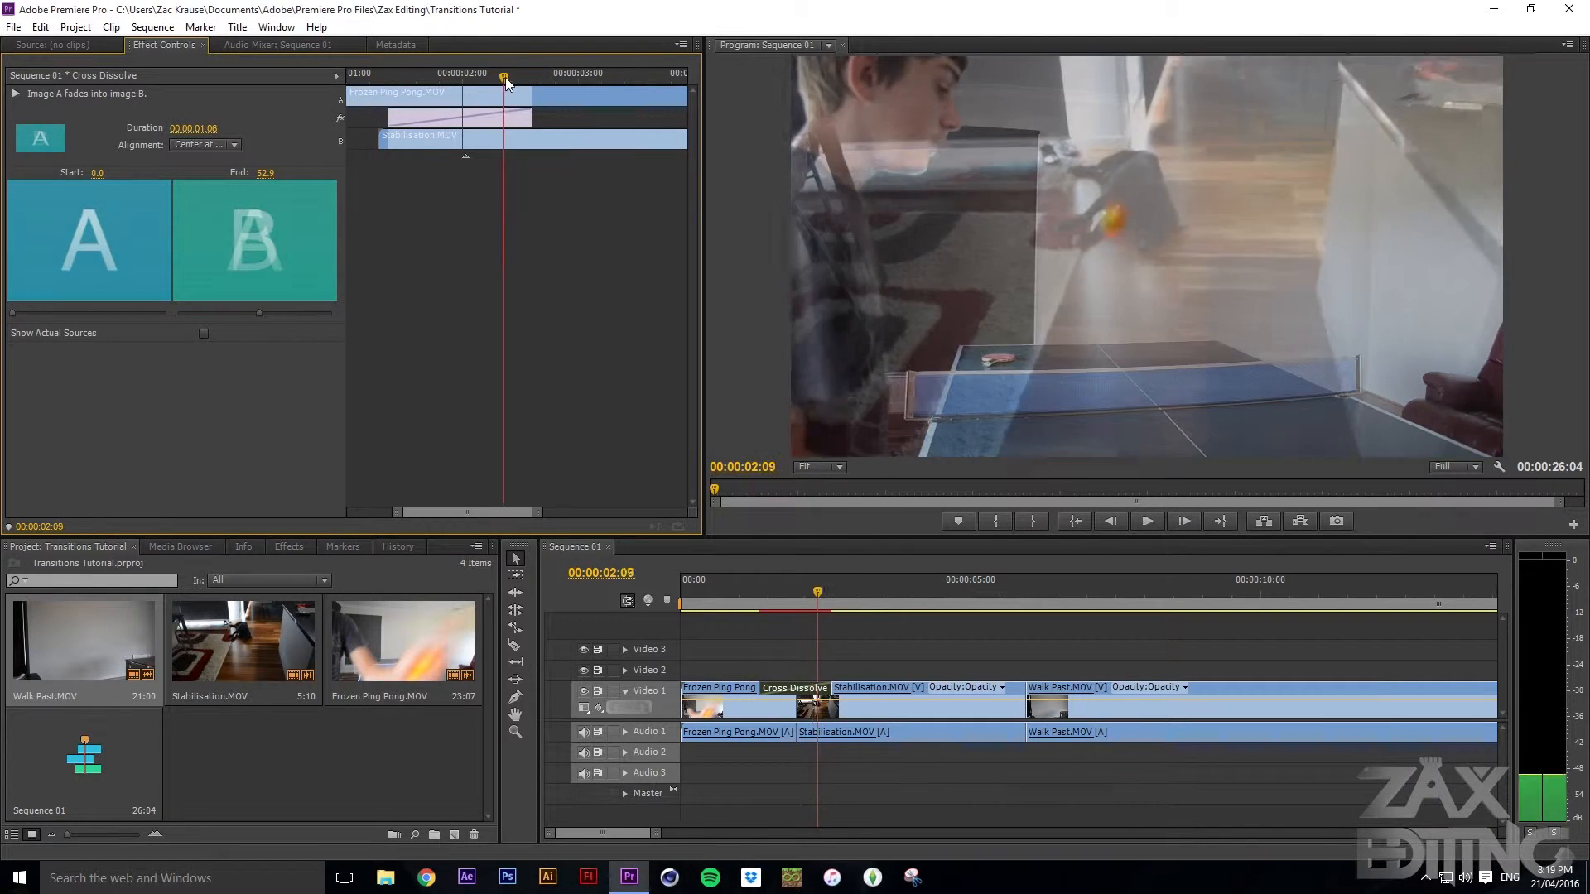
pyautogui.moveTo(505, 77); pyautogui.dragTo(403, 91)
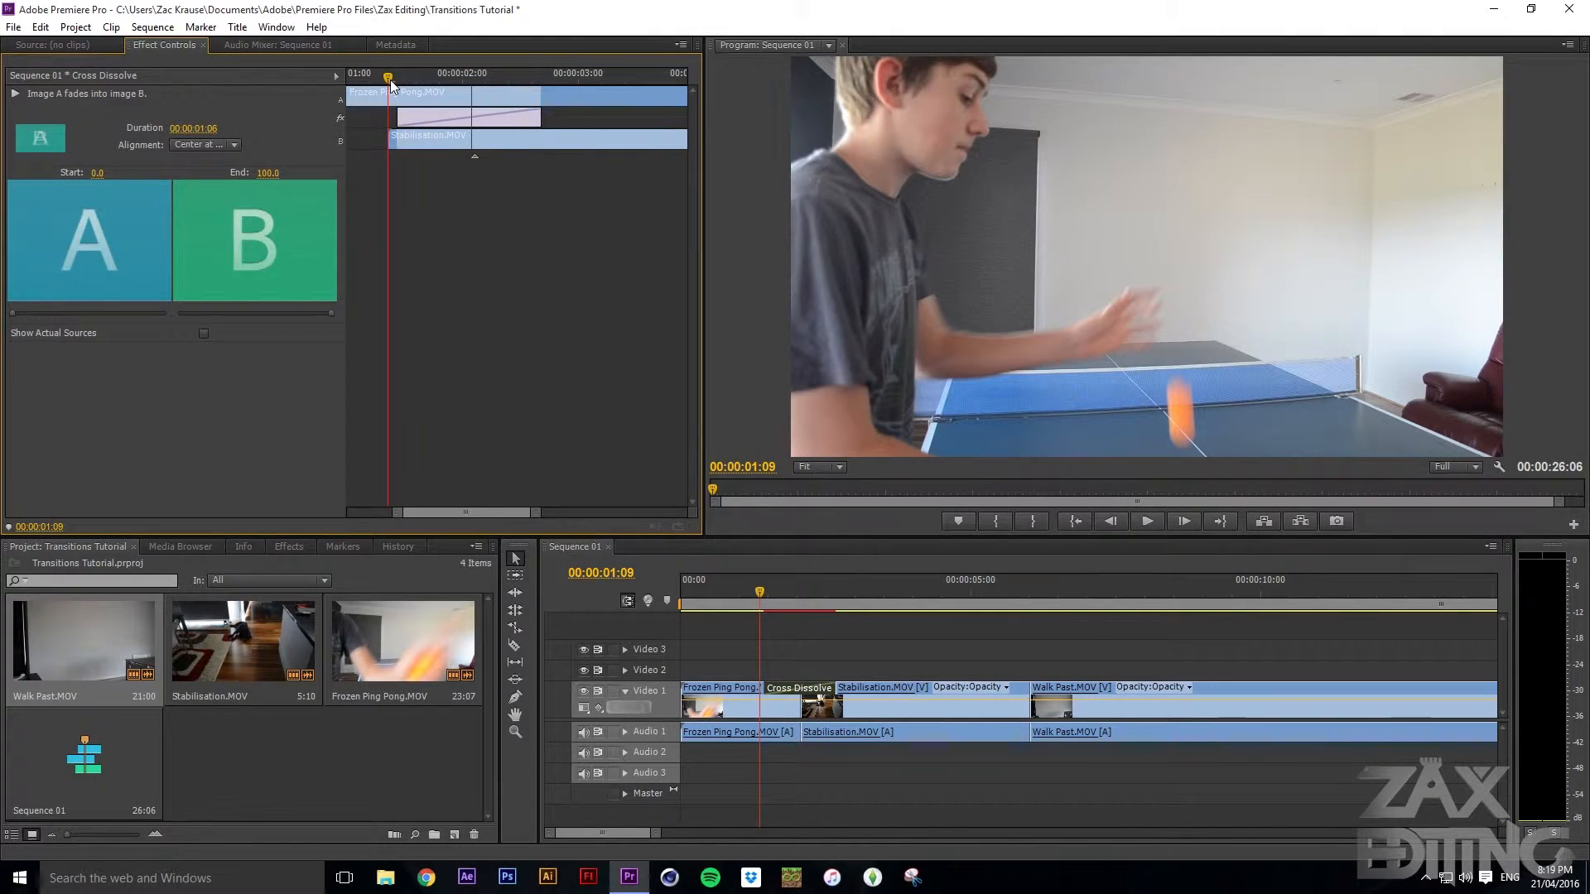
pyautogui.moveTo(392, 86)
pyautogui.mouseDown()
pyautogui.moveTo(545, 84)
pyautogui.moveTo(389, 74)
pyautogui.mouseUp()
pyautogui.moveTo(389, 85); pyautogui.dragTo(476, 85)
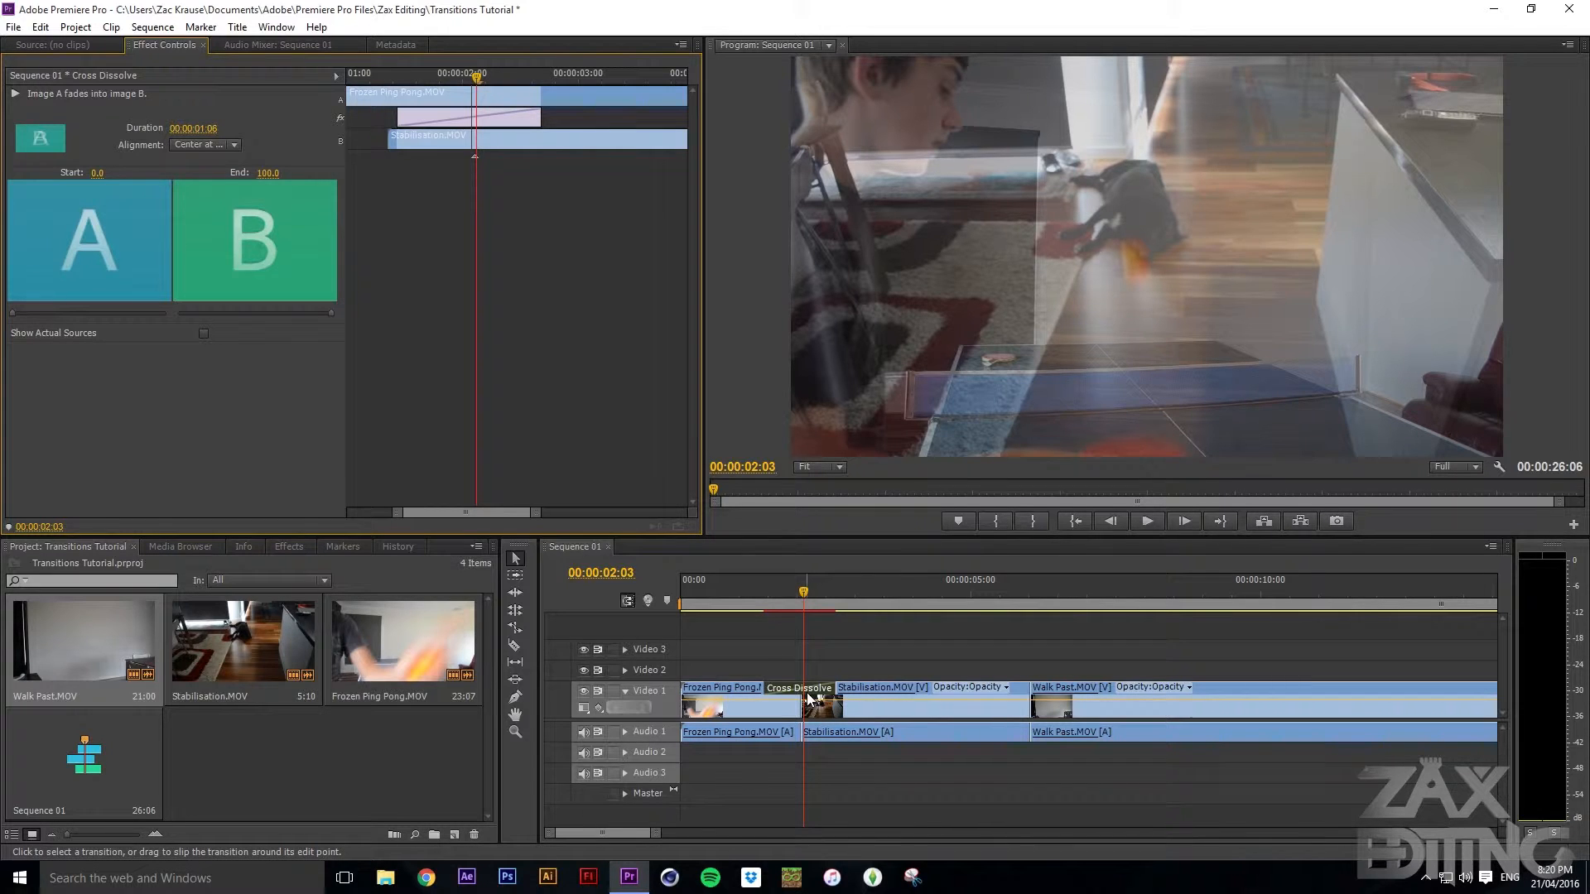
# Delete the Cross Dissolve between the first two clips and list the available video transition categories.
pyautogui.press('Delete')
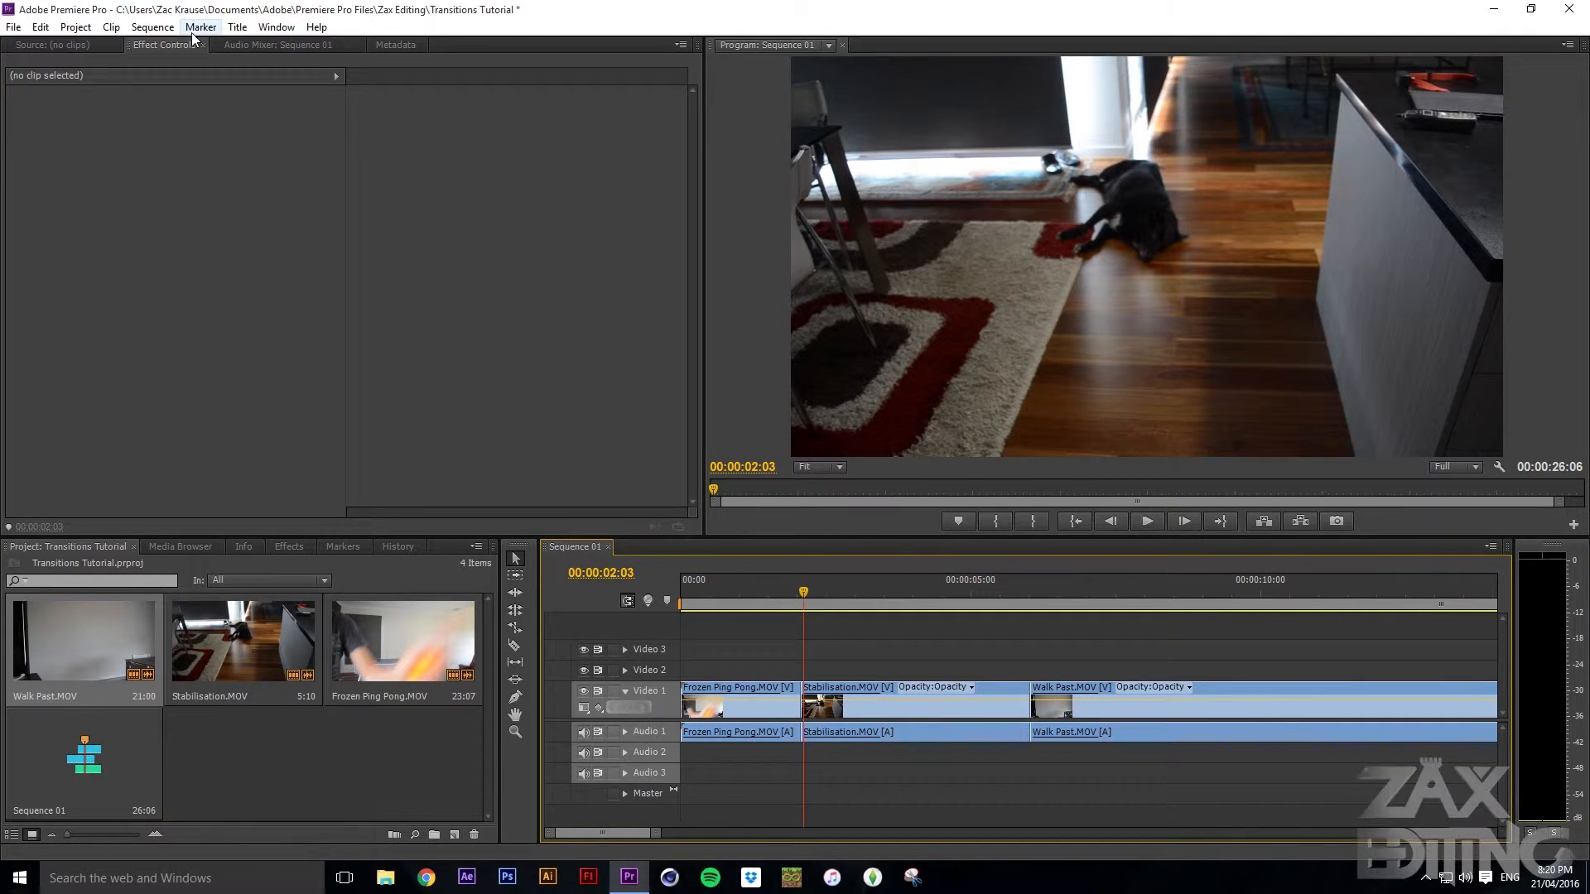
pyautogui.click(267, 27)
pyautogui.click(297, 191)
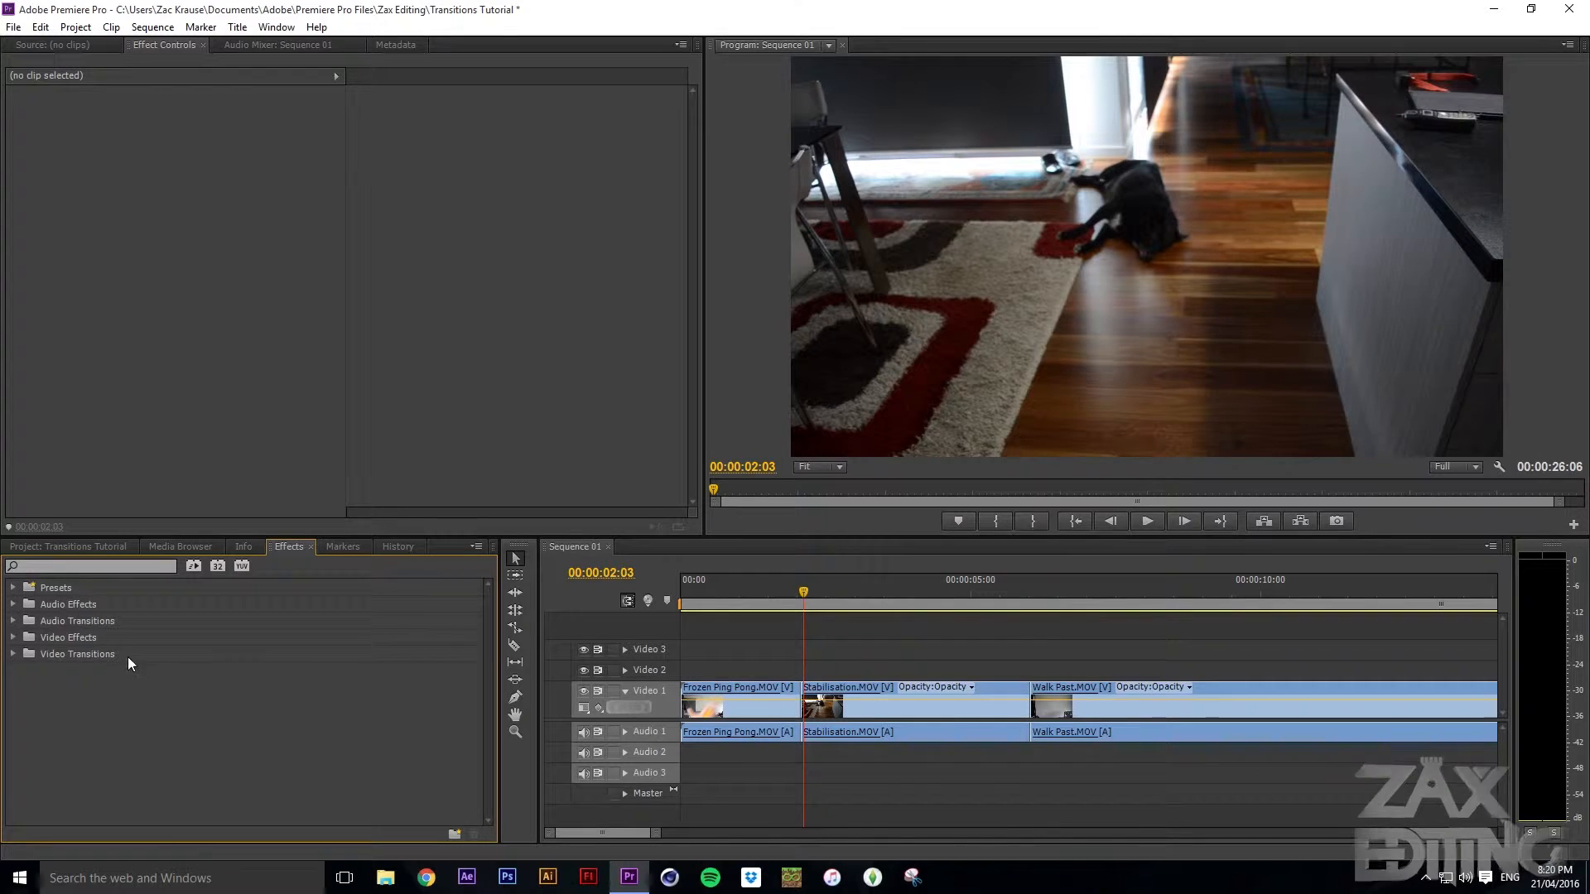
pyautogui.click(88, 654)
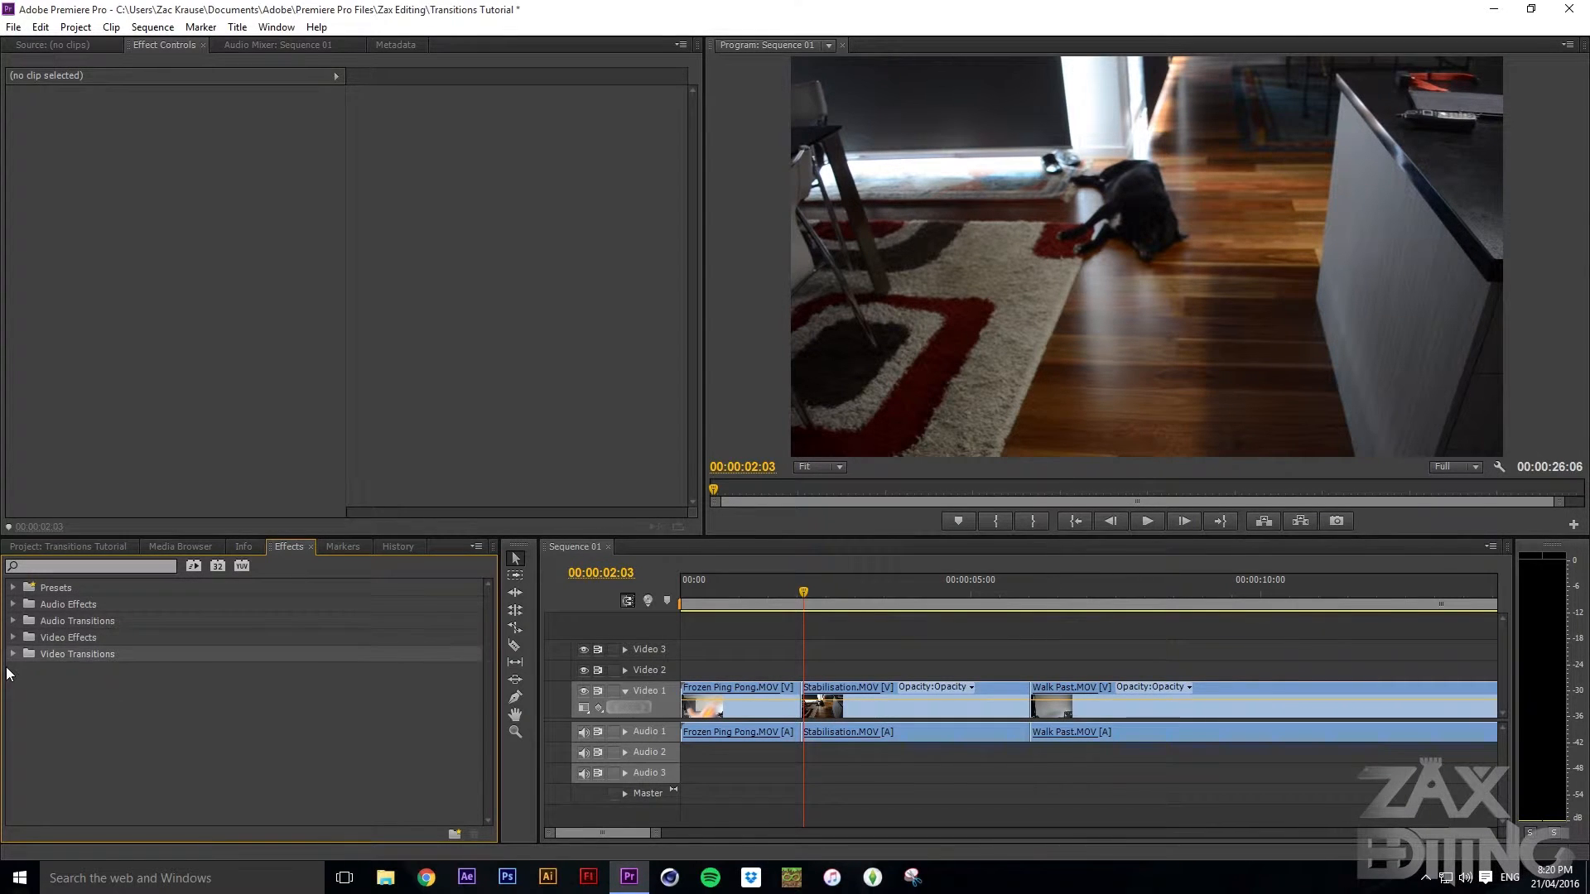
pyautogui.click(12, 655)
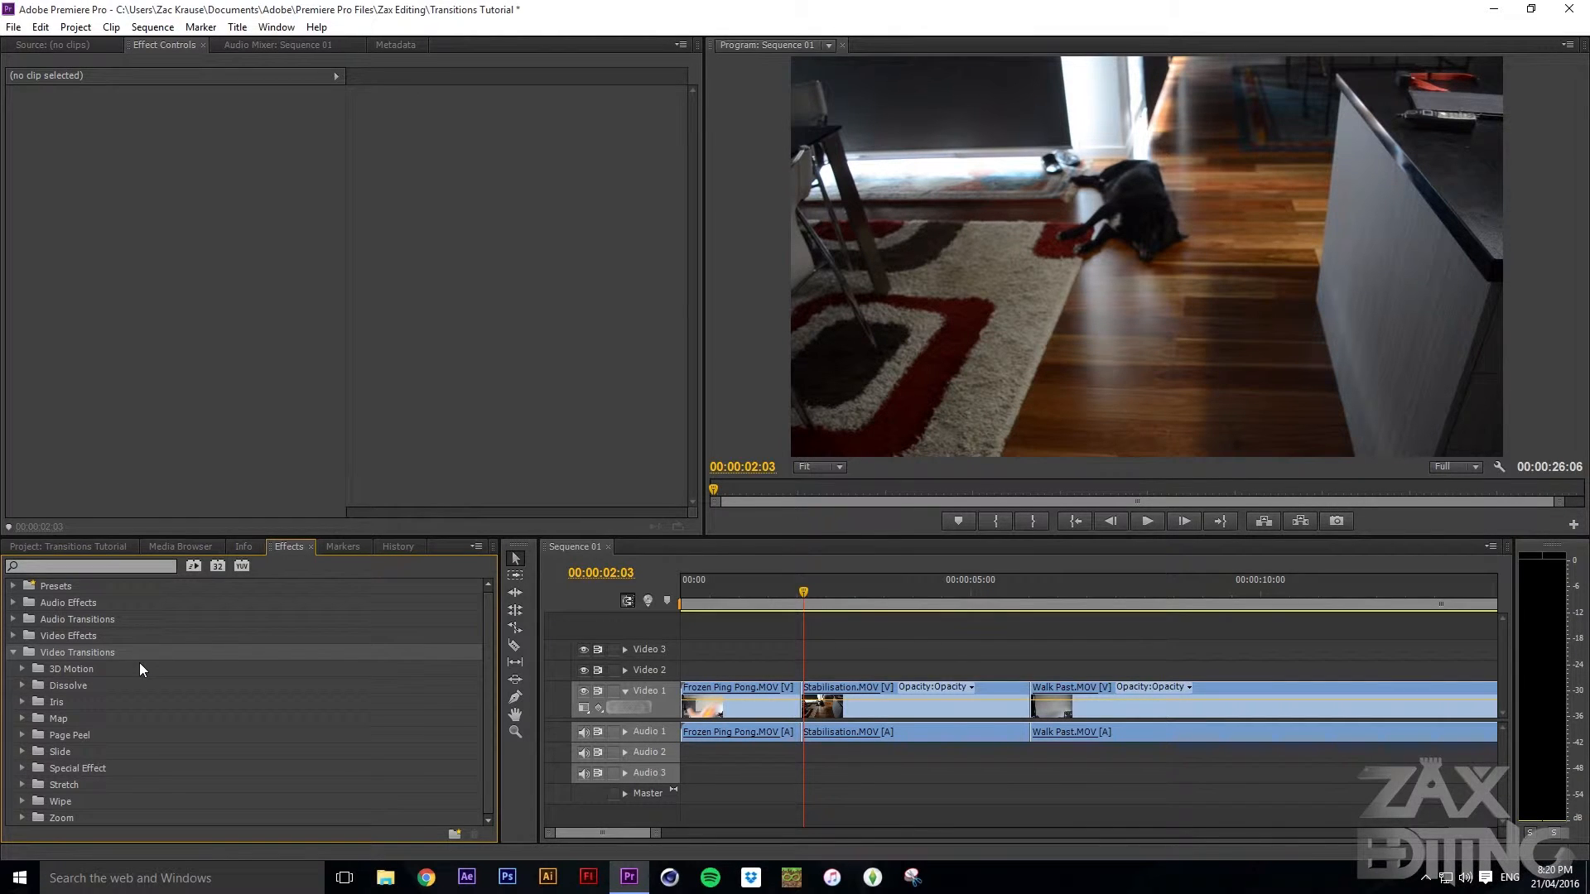
# Apply the Doors transition from 3D Motion to the cut between Frozen Ping Pong.MOV and Stabilisation.MOV, and select it for editing.
pyautogui.click(22, 669)
pyautogui.scroll(-1, 81, 679)
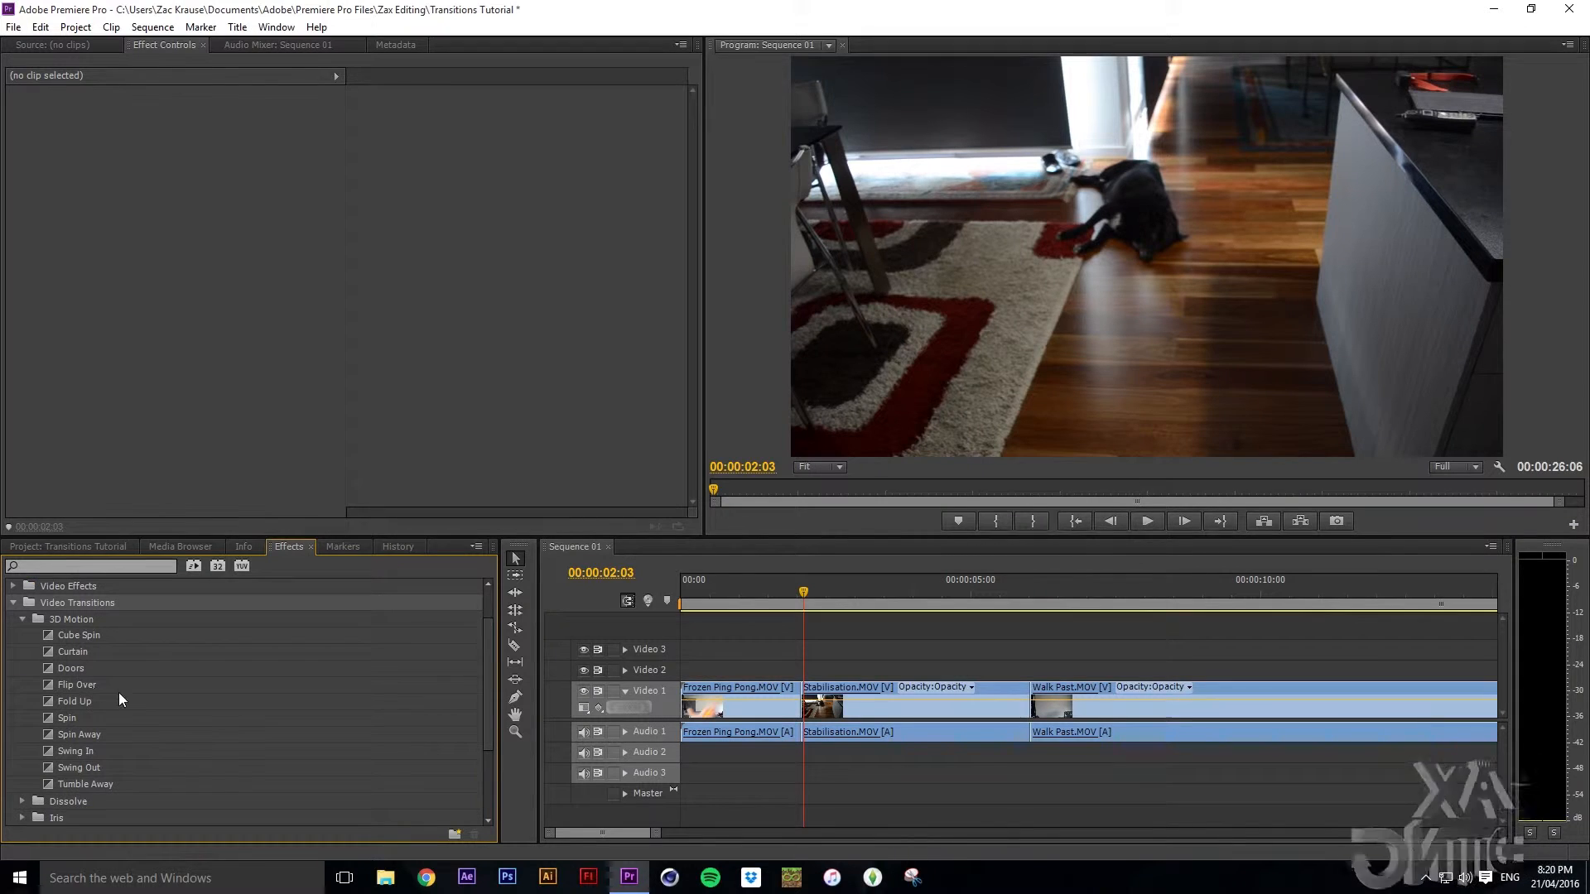
pyautogui.moveTo(68, 667); pyautogui.dragTo(808, 696)
pyautogui.click(791, 694)
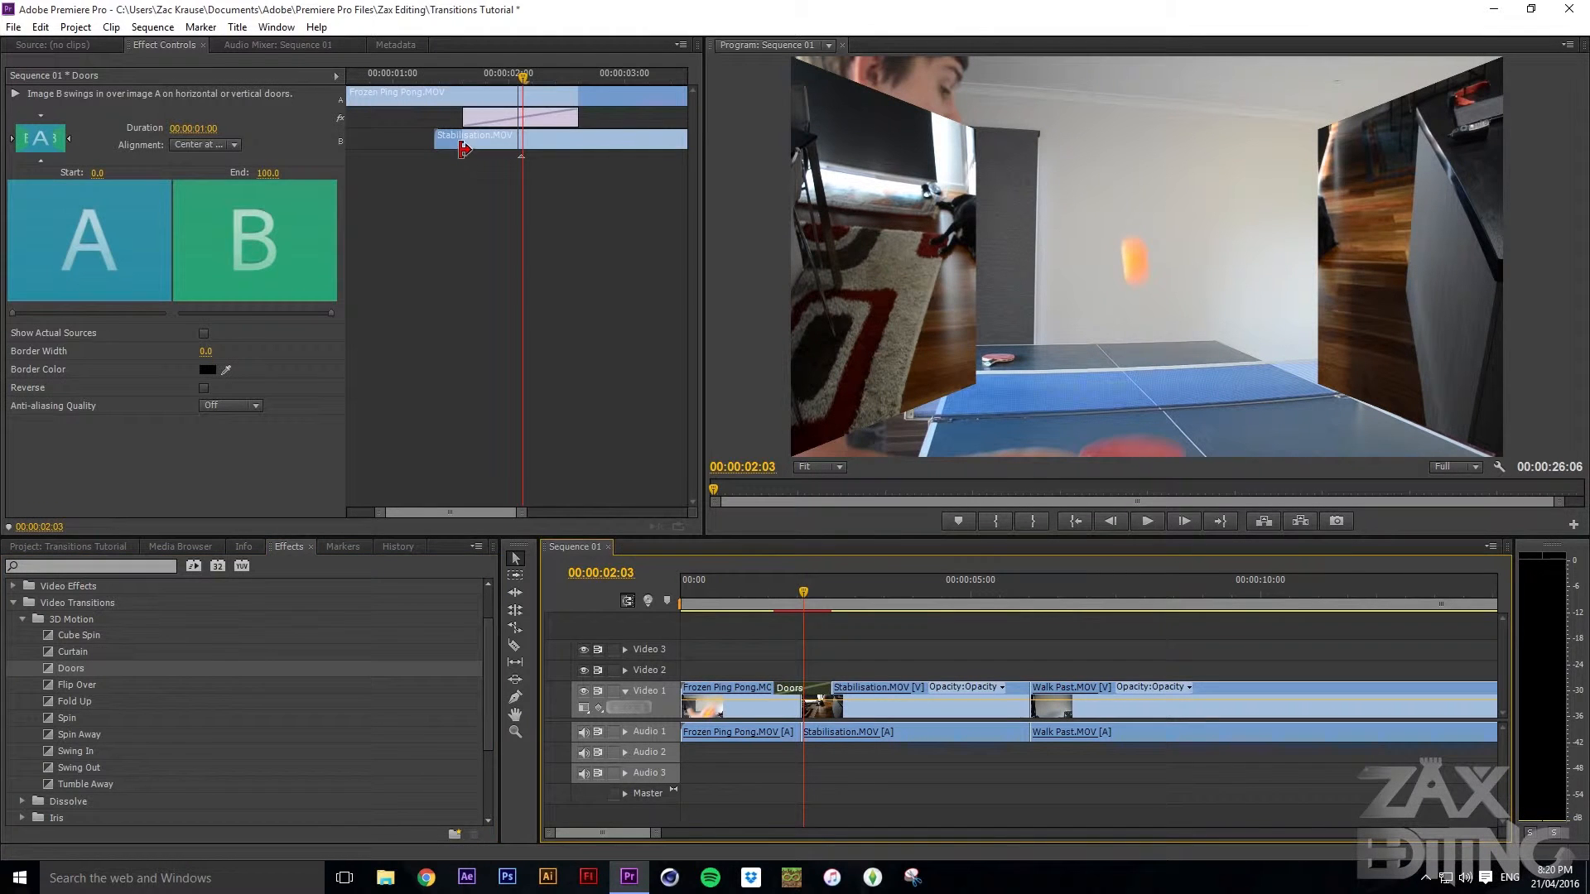
# Try the Doors transition's border width, enable Reverse, and scrub through the transition to preview the reversed doors.
pyautogui.moveTo(493, 81); pyautogui.dragTo(545, 58)
pyautogui.click(453, 133)
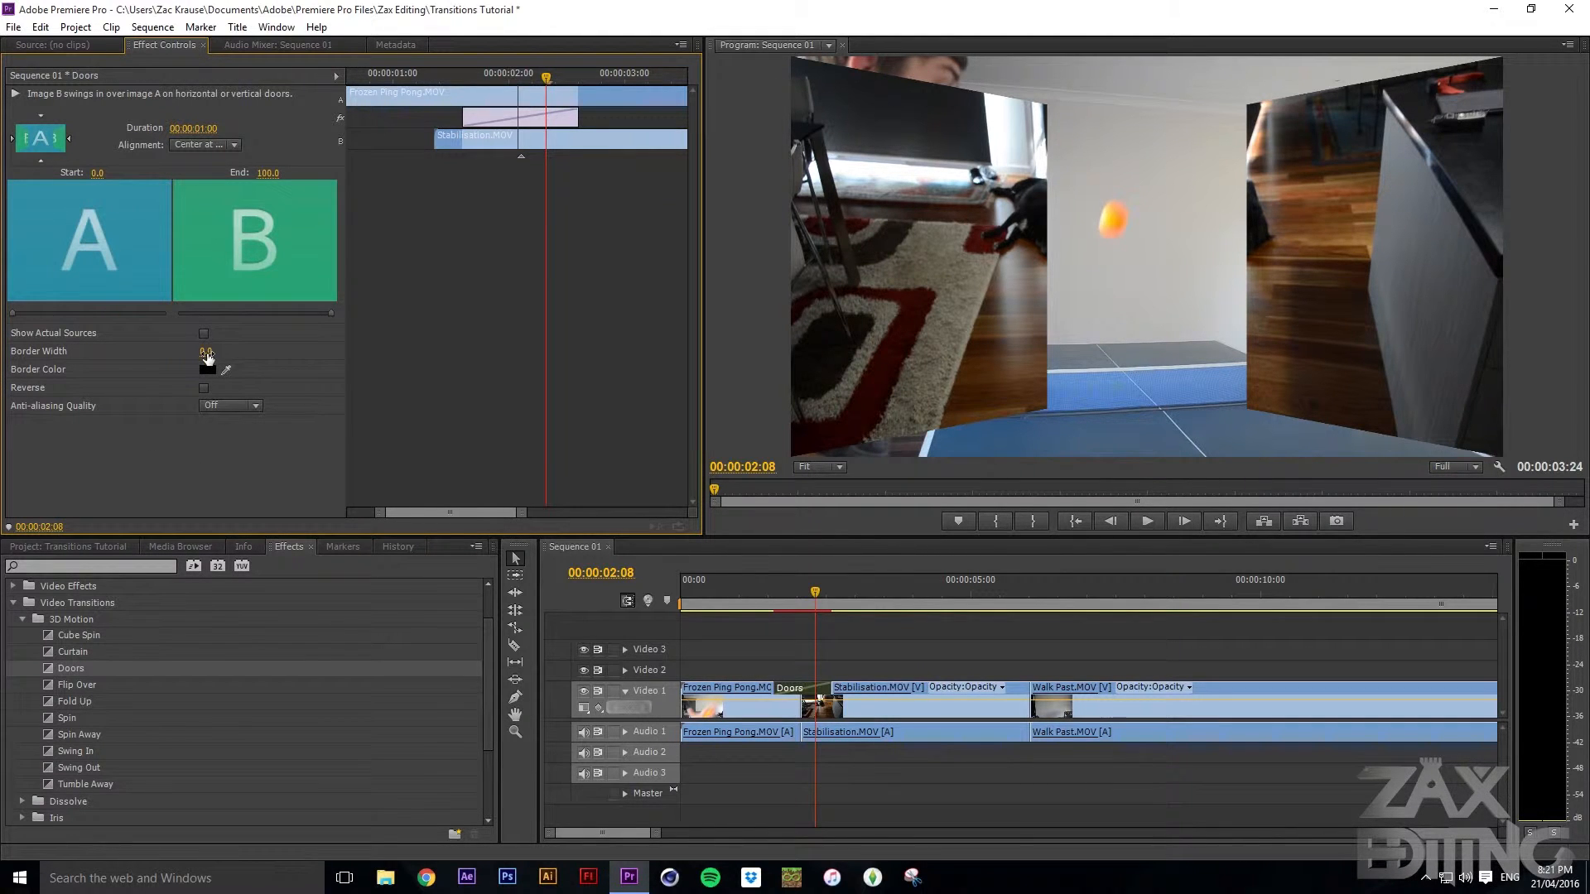
pyautogui.moveTo(212, 353); pyautogui.dragTo(170, 352)
pyautogui.click(205, 389)
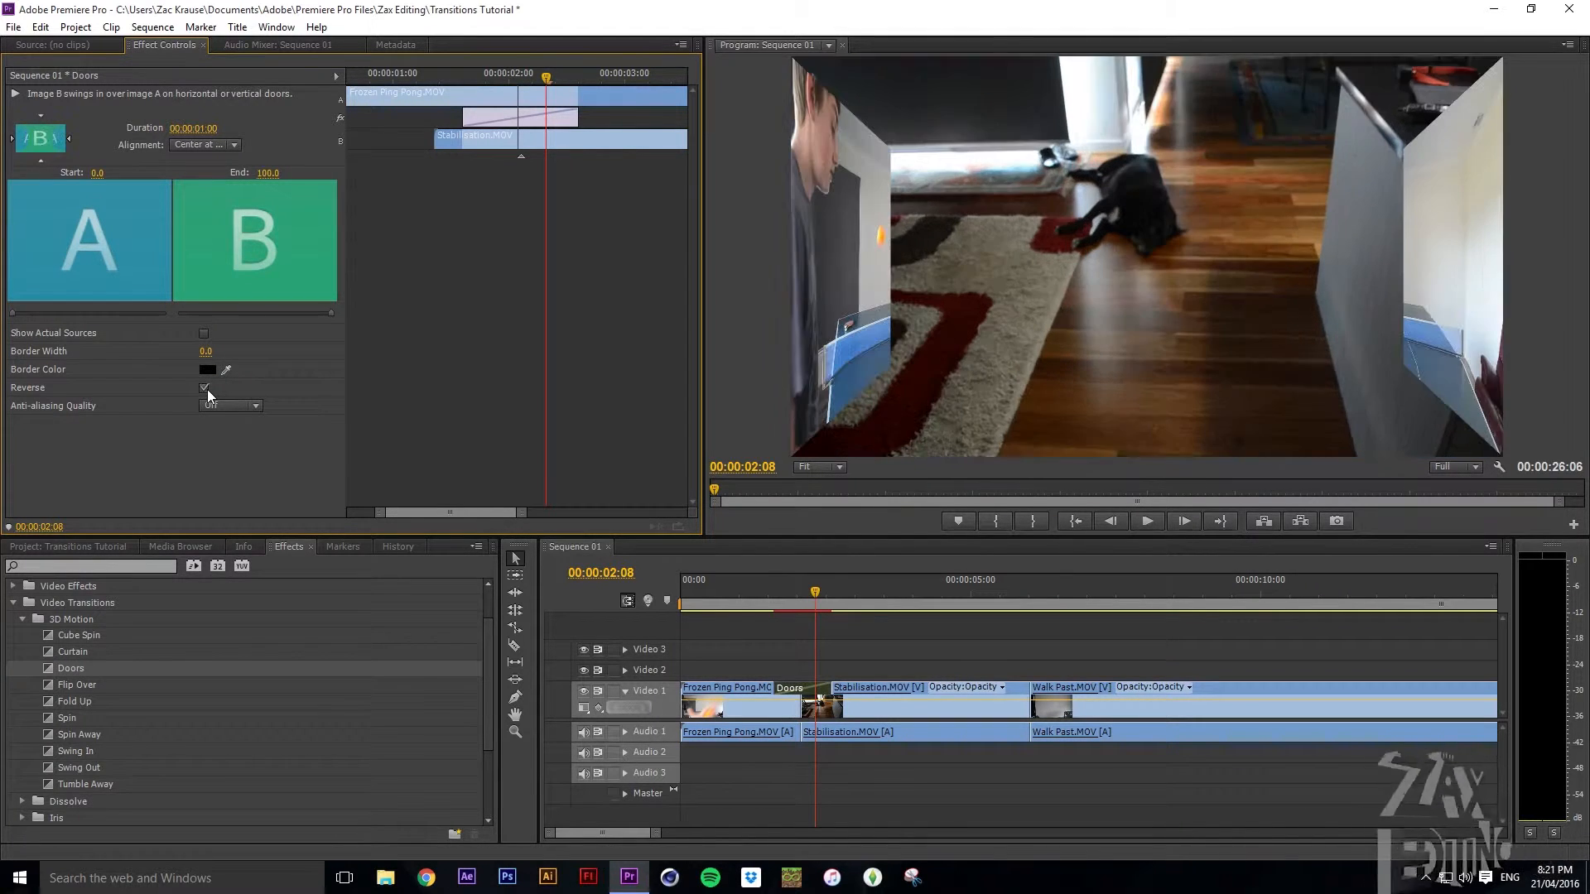
pyautogui.moveTo(514, 81); pyautogui.dragTo(439, 83)
pyautogui.click(204, 388)
pyautogui.click(205, 388)
pyautogui.click(525, 80)
# Apply the Page Peel transition to the cut between Stabilisation.MOV and Walk Past.MOV and select it with the playhead at 00:00:05:20.
pyautogui.click(23, 619)
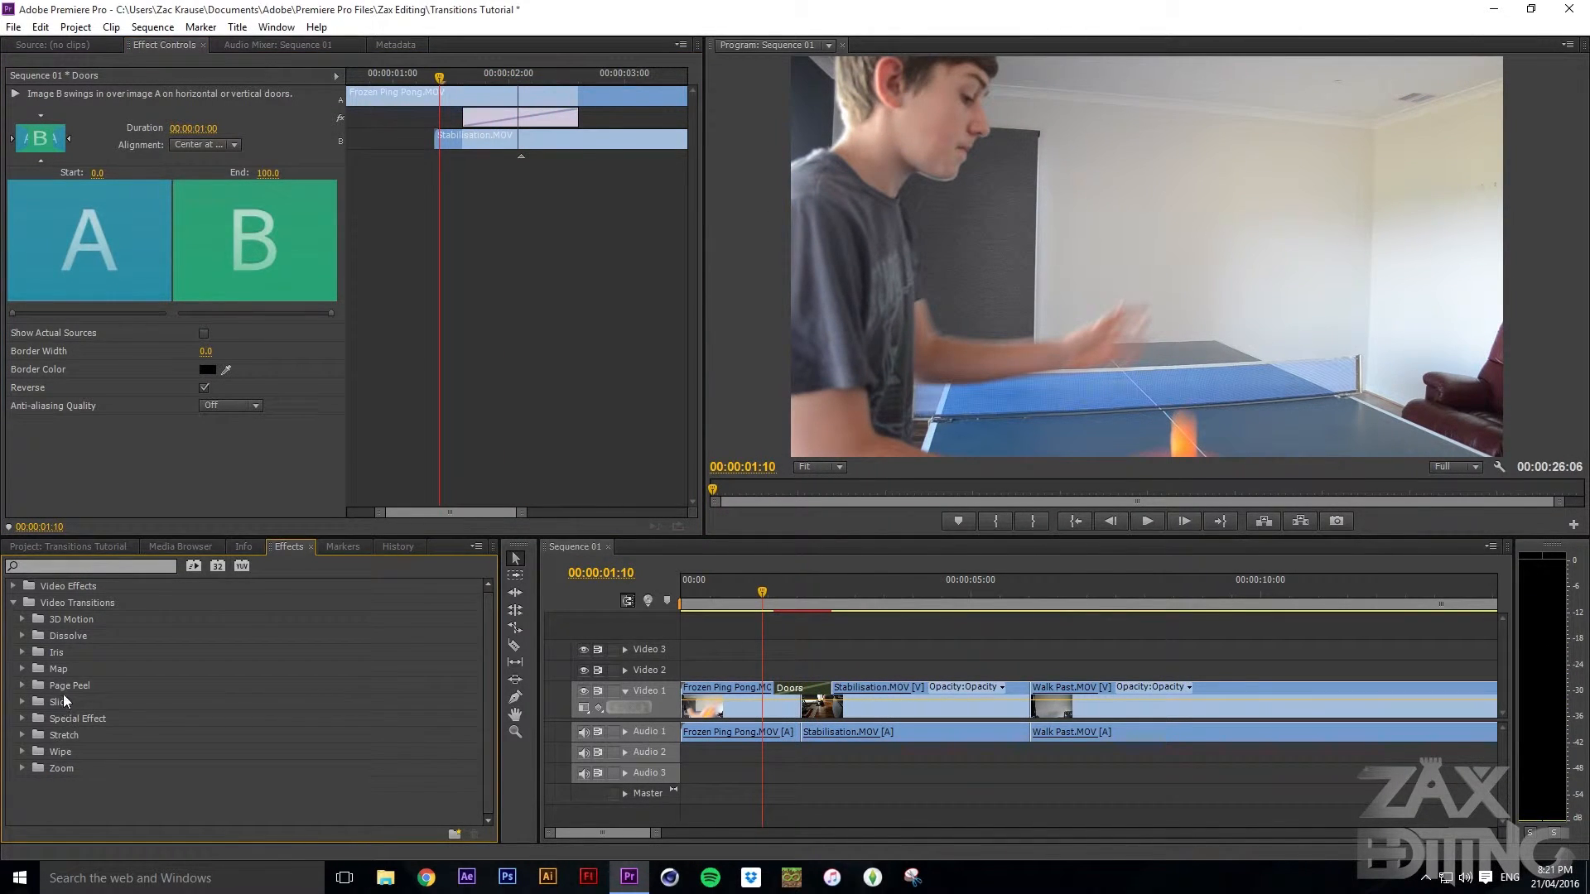
pyautogui.click(23, 686)
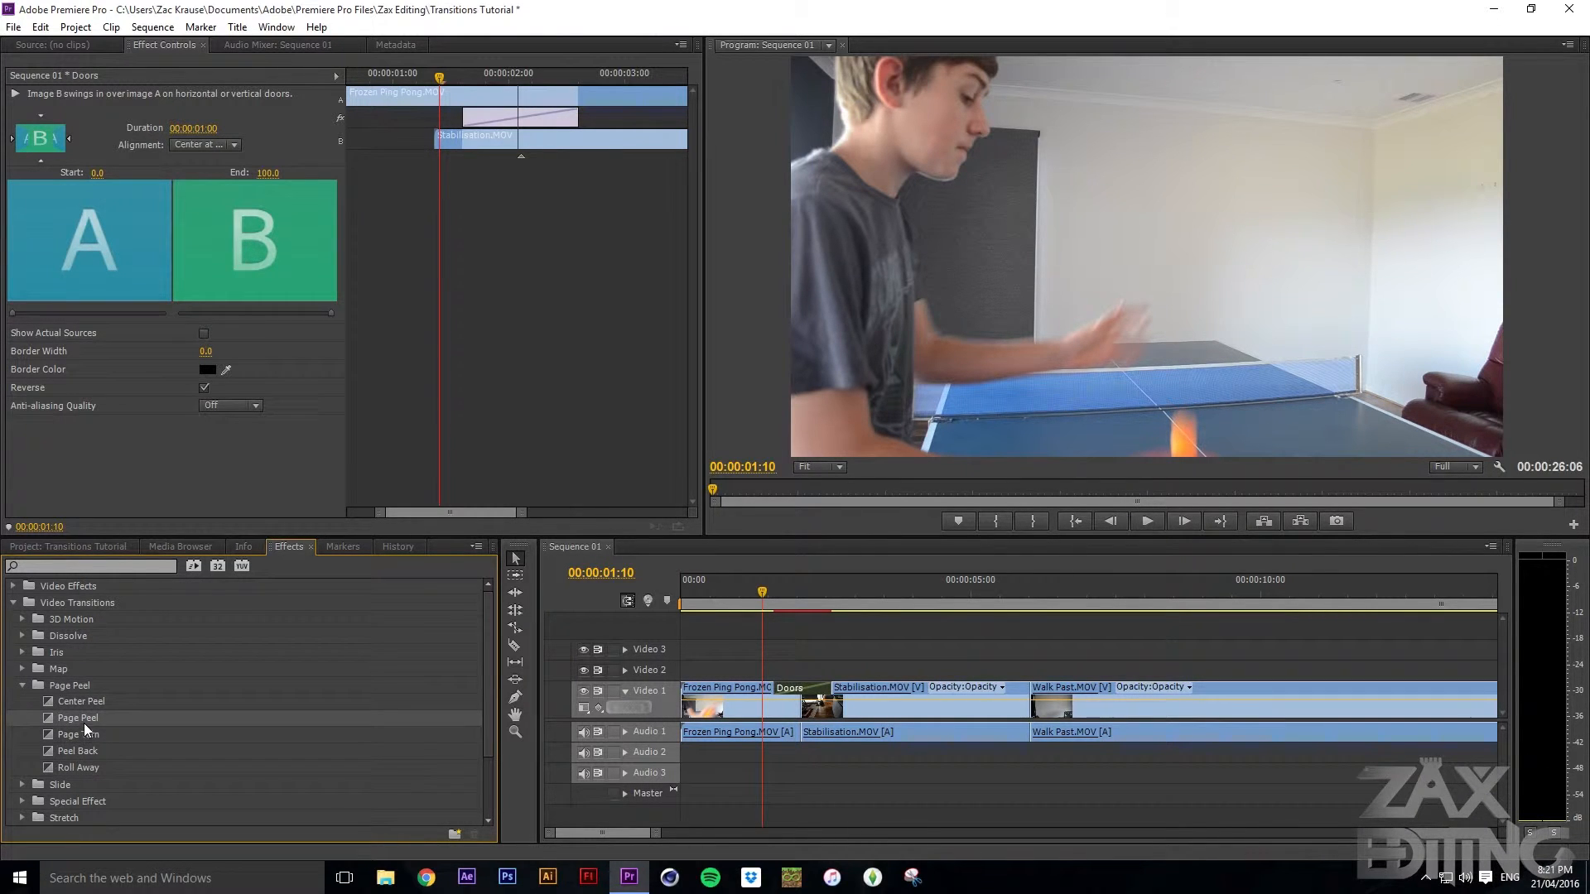
pyautogui.moveTo(83, 720); pyautogui.dragTo(1035, 686)
pyautogui.moveTo(1021, 584); pyautogui.dragTo(1019, 580)
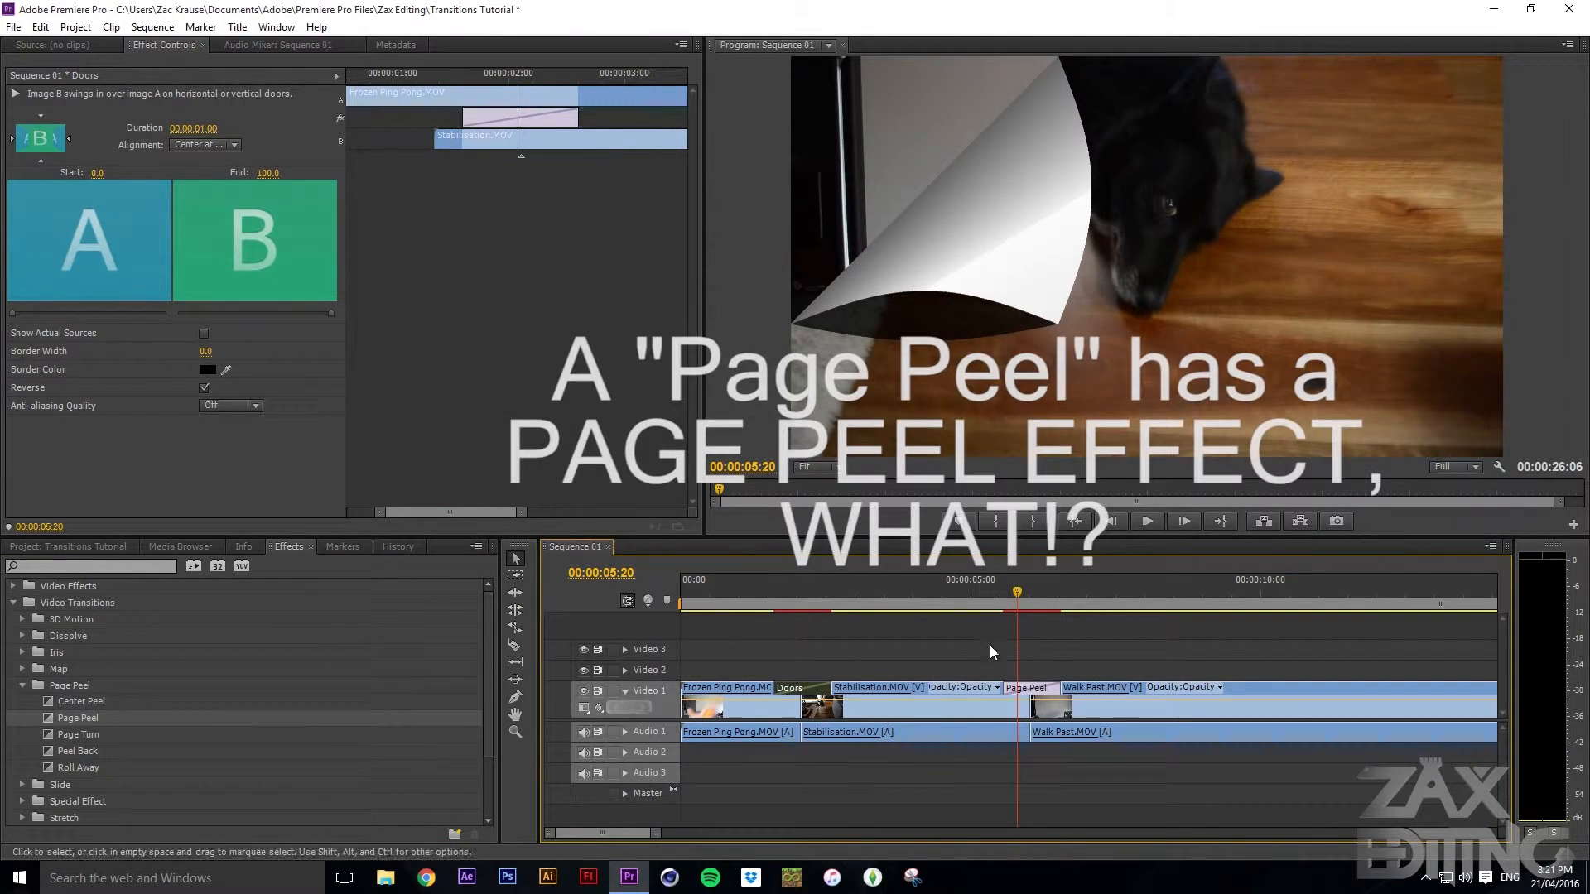
pyautogui.click(1024, 689)
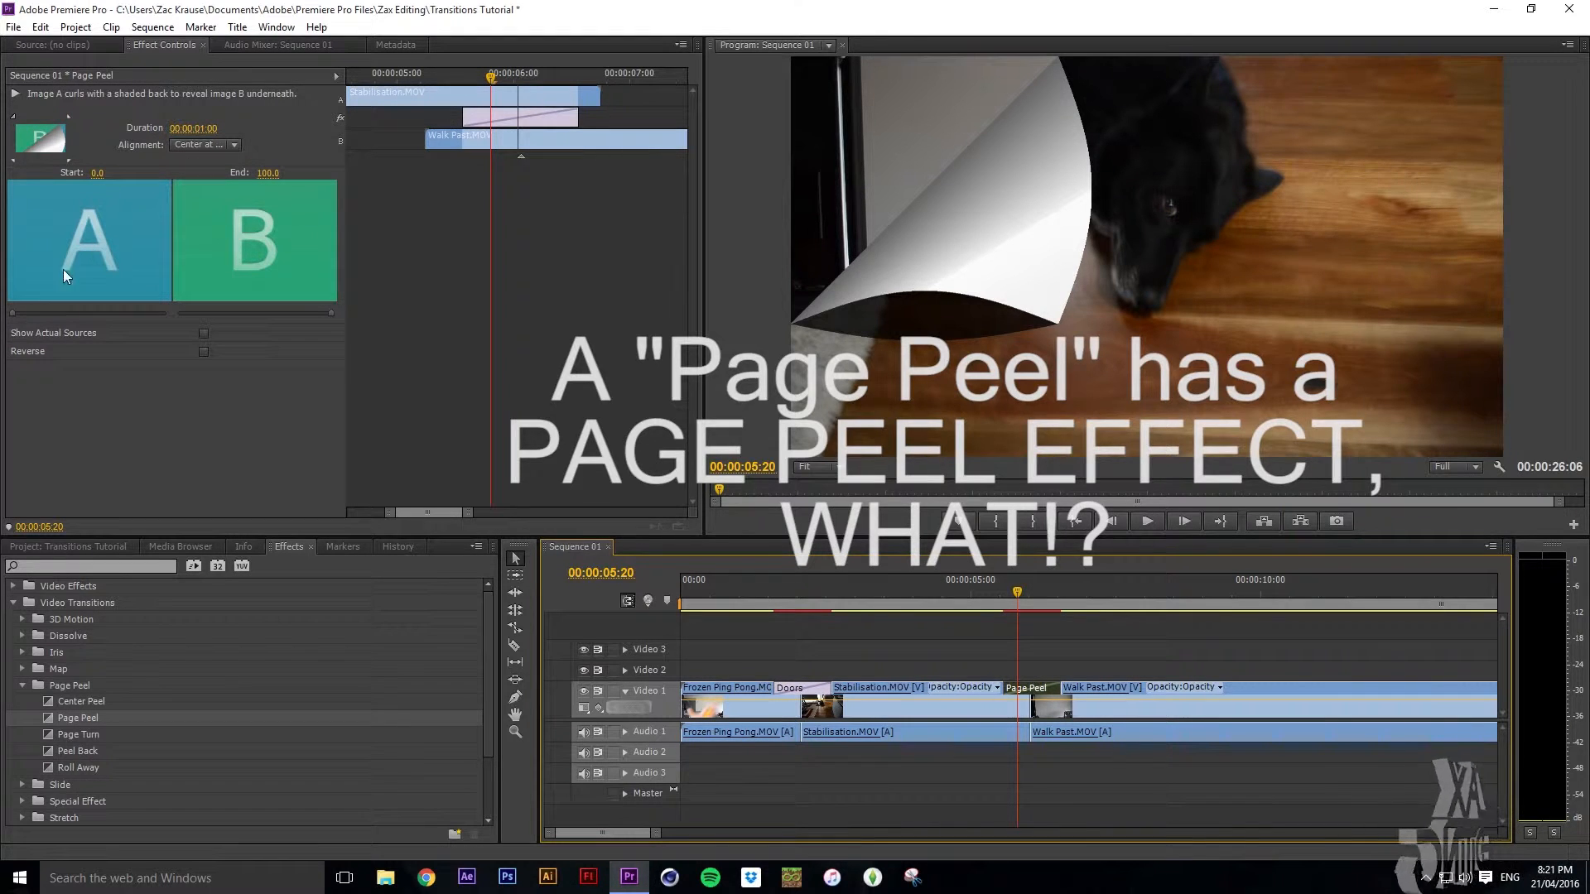
# Try the Page Peel's start value and Reverse option, preview the peel back to 00:00:05:15, and delete the transition.
pyautogui.moveTo(10, 314); pyautogui.dragTo(31, 313)
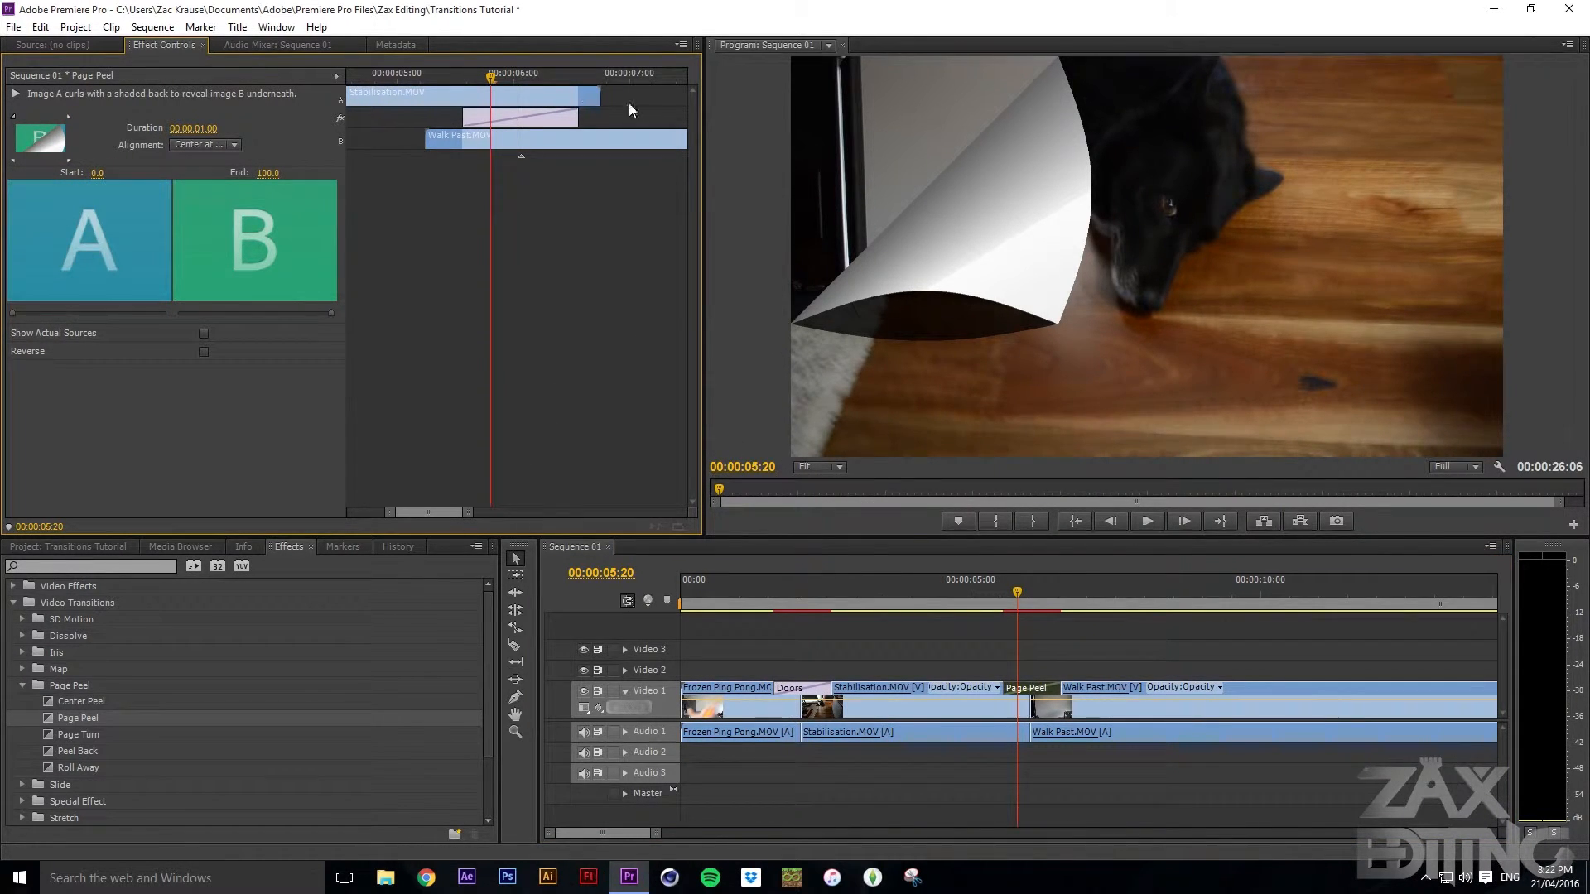
pyautogui.moveTo(484, 77)
pyautogui.mouseDown()
pyautogui.moveTo(510, 75)
pyautogui.moveTo(471, 72)
pyautogui.moveTo(509, 69)
pyautogui.moveTo(474, 75)
pyautogui.moveTo(489, 74)
pyautogui.mouseUp()
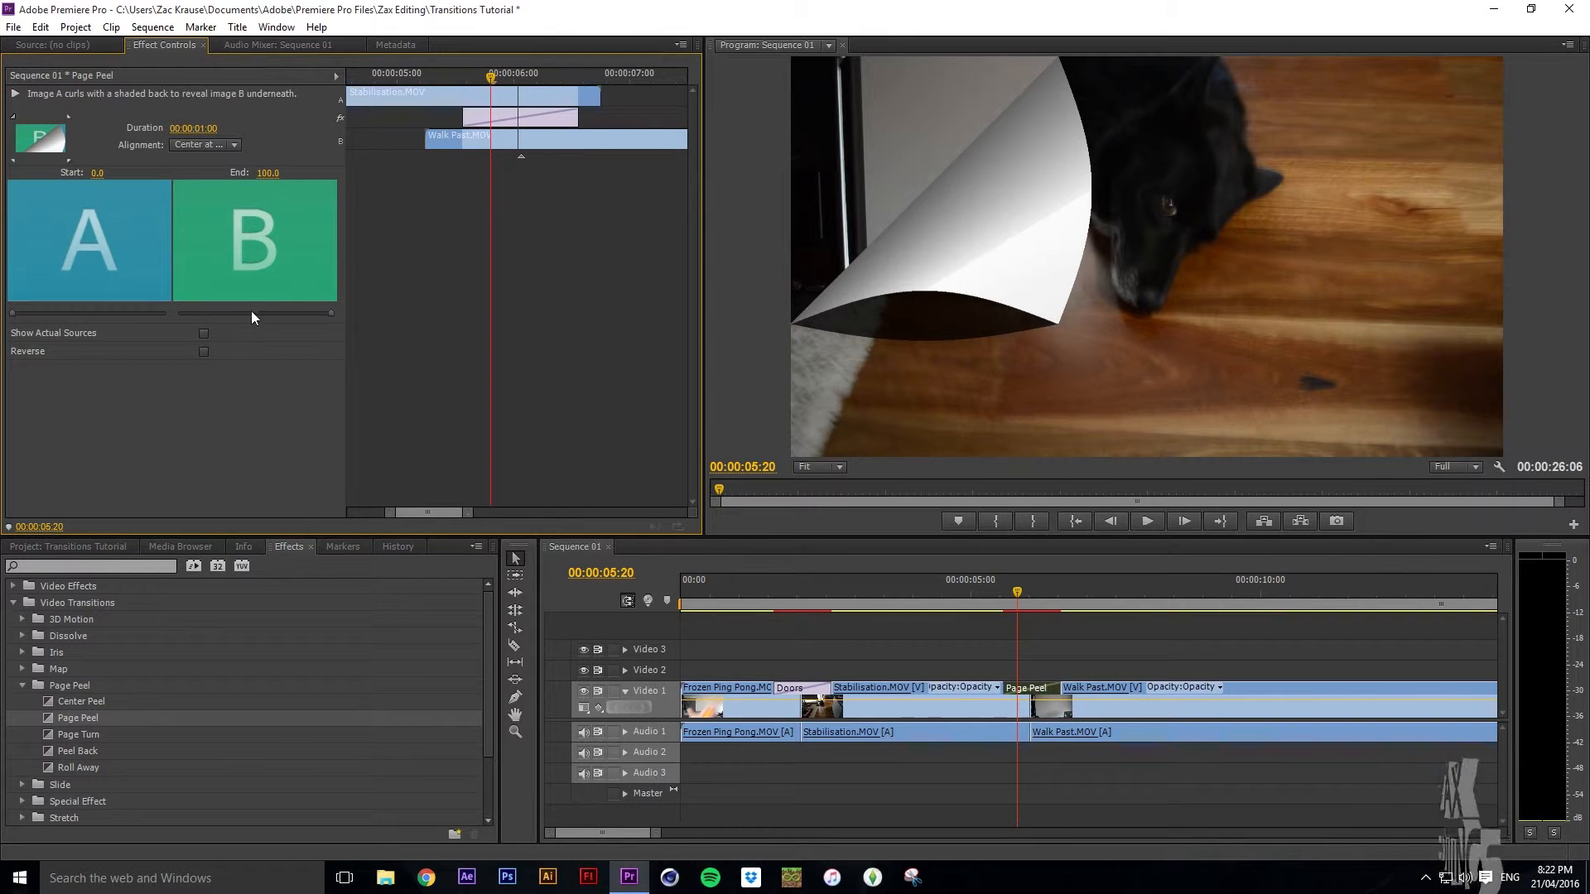
pyautogui.click(203, 352)
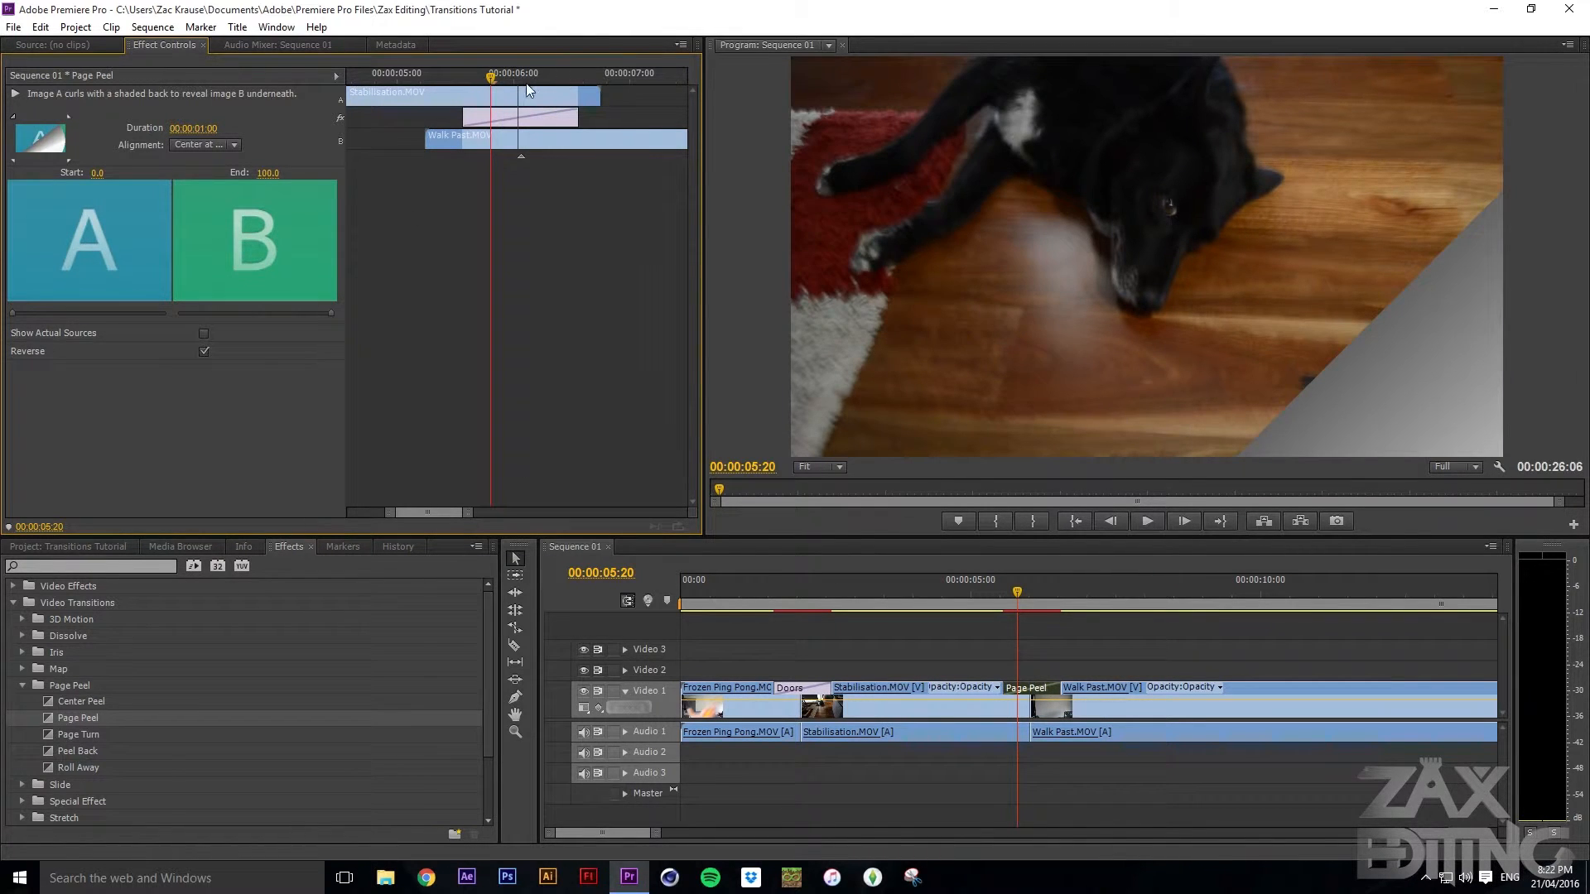
pyautogui.moveTo(491, 80)
pyautogui.mouseDown()
pyautogui.moveTo(475, 80)
pyautogui.moveTo(581, 69)
pyautogui.moveTo(467, 83)
pyautogui.mouseUp()
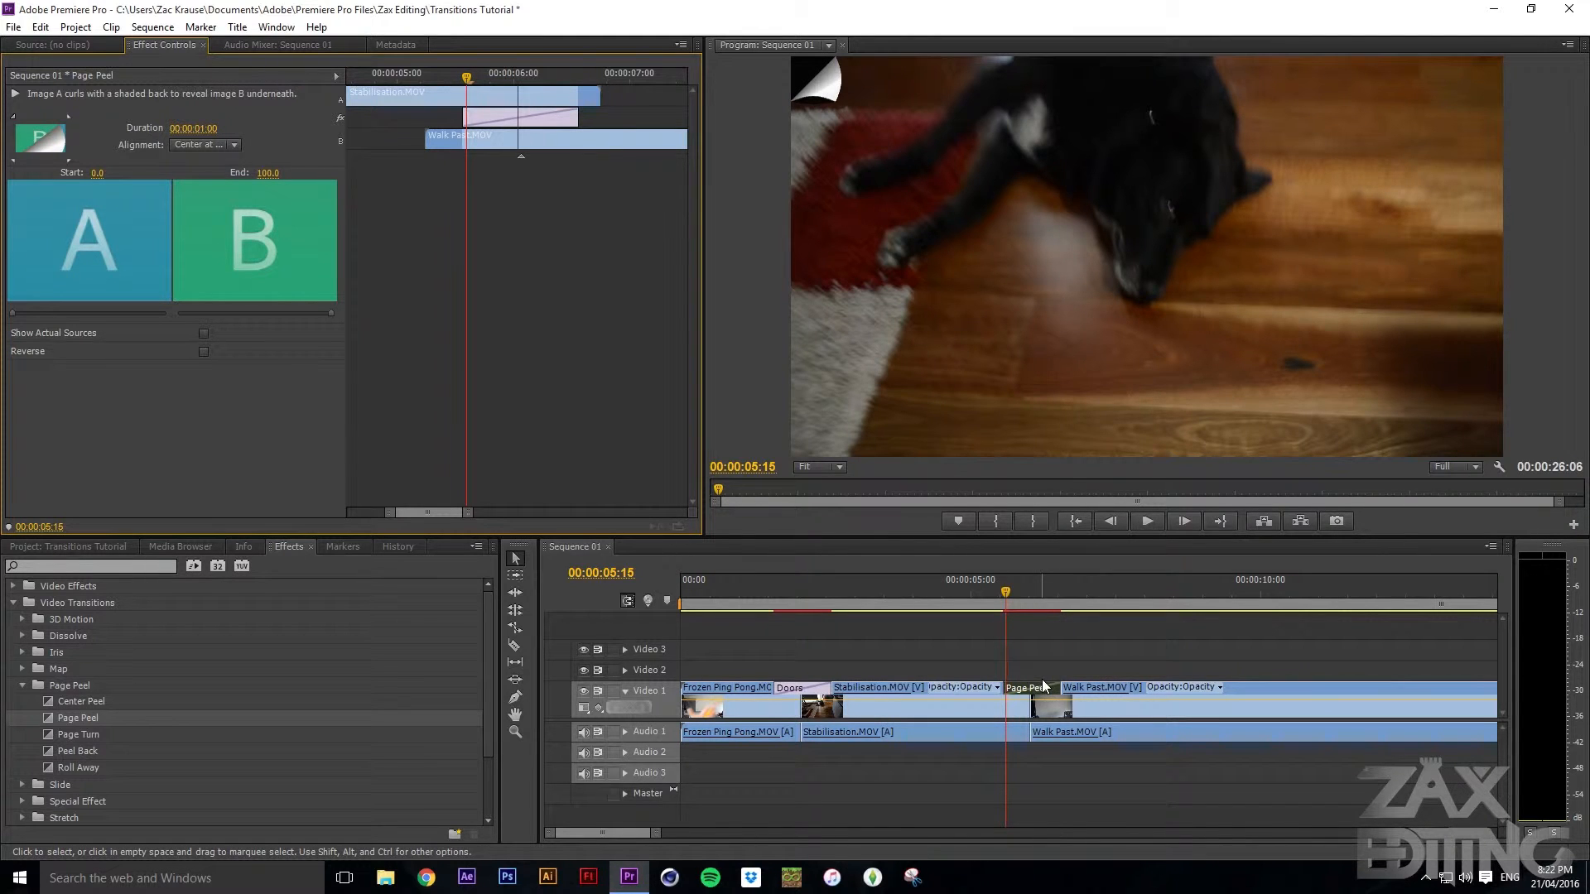
pyautogui.press('Delete')
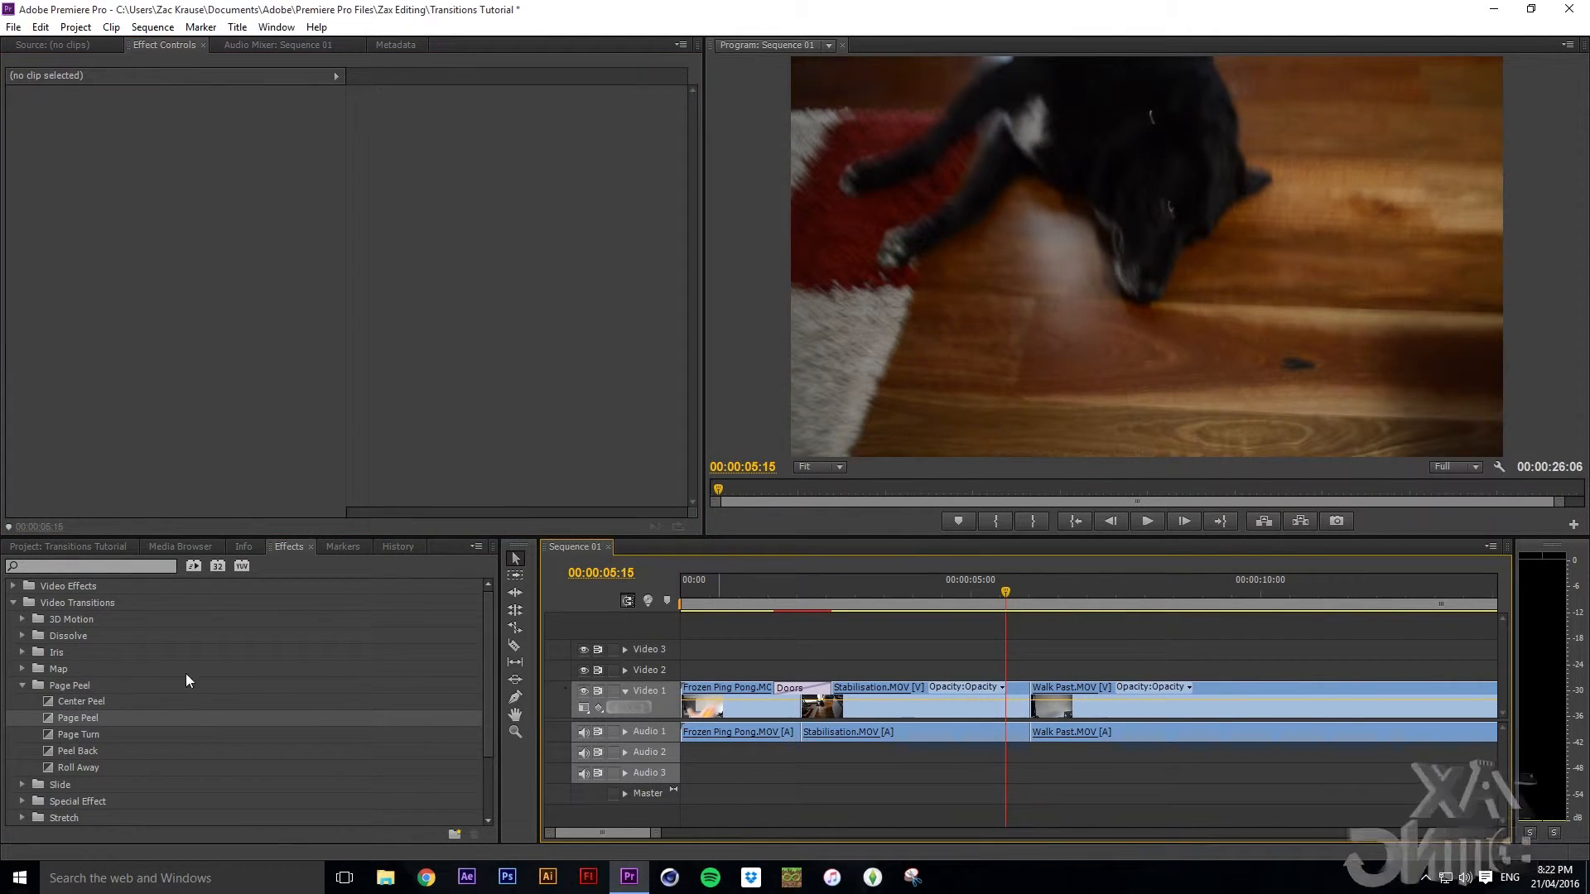
# Try the Paint Splatter wipe on the cut between Stabilisation.MOV and Walk Past.MOV, preview it at 00:00:06:13, and delete it.
pyautogui.click(20, 685)
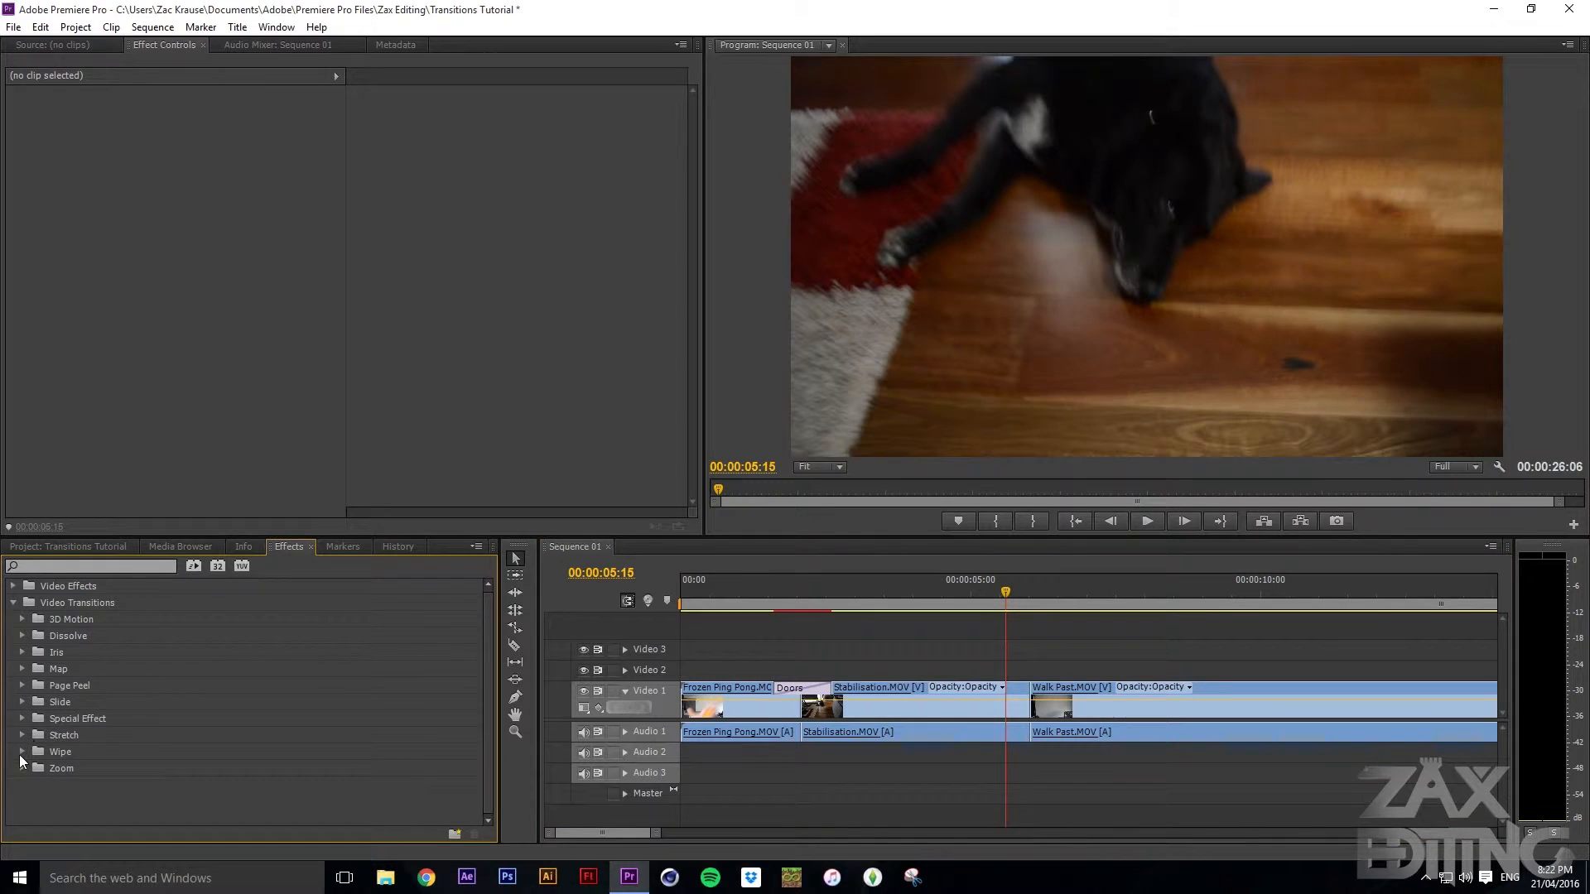
pyautogui.scroll(-3, 73, 744)
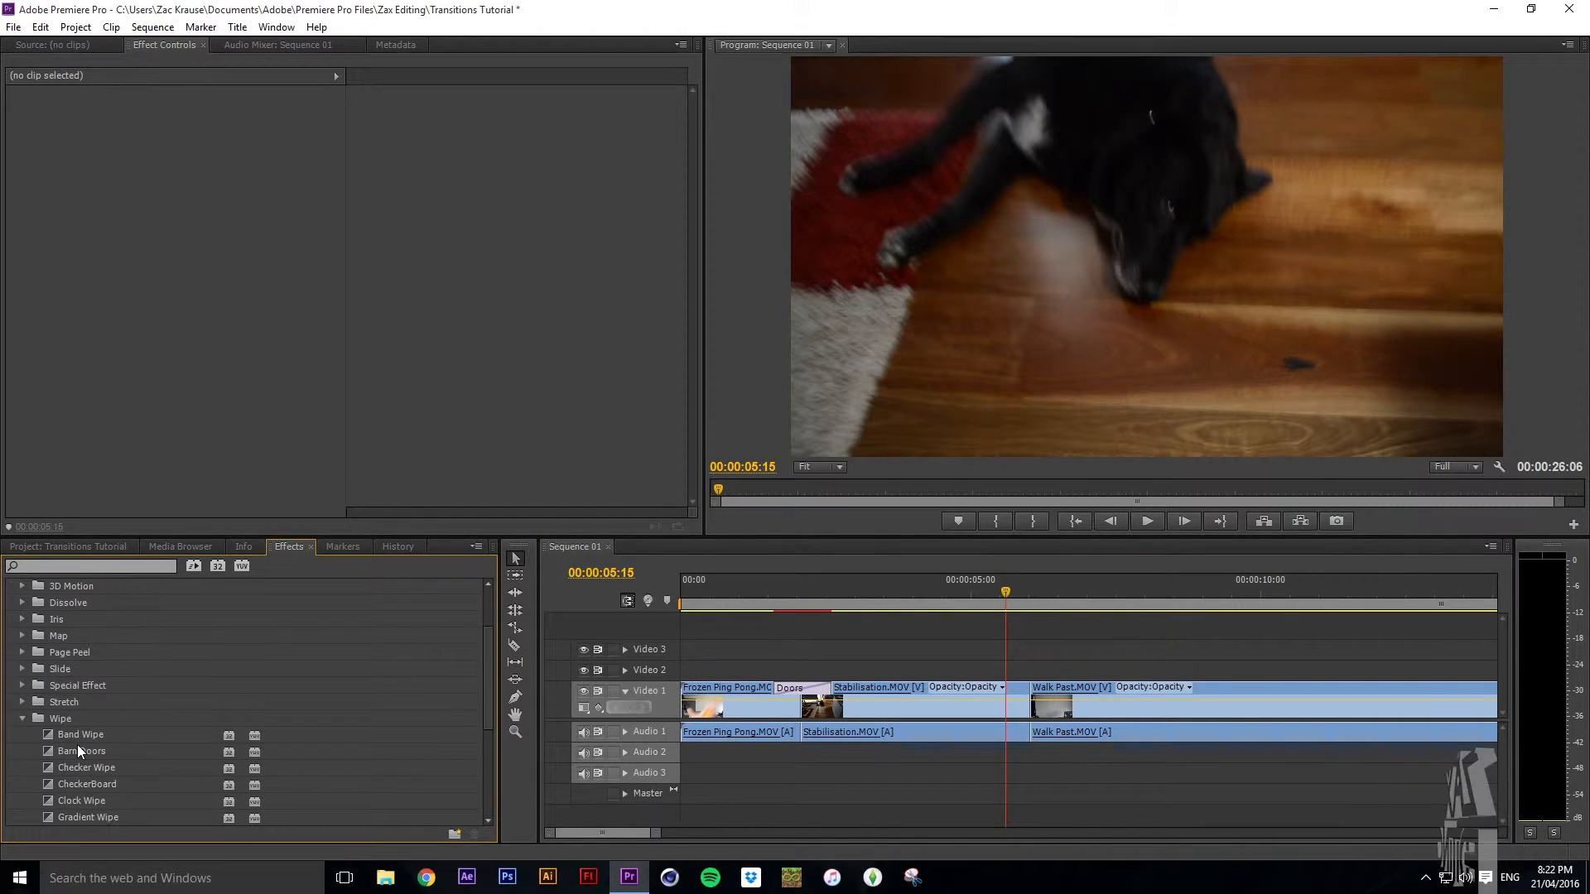
pyautogui.scroll(-1, 77, 746)
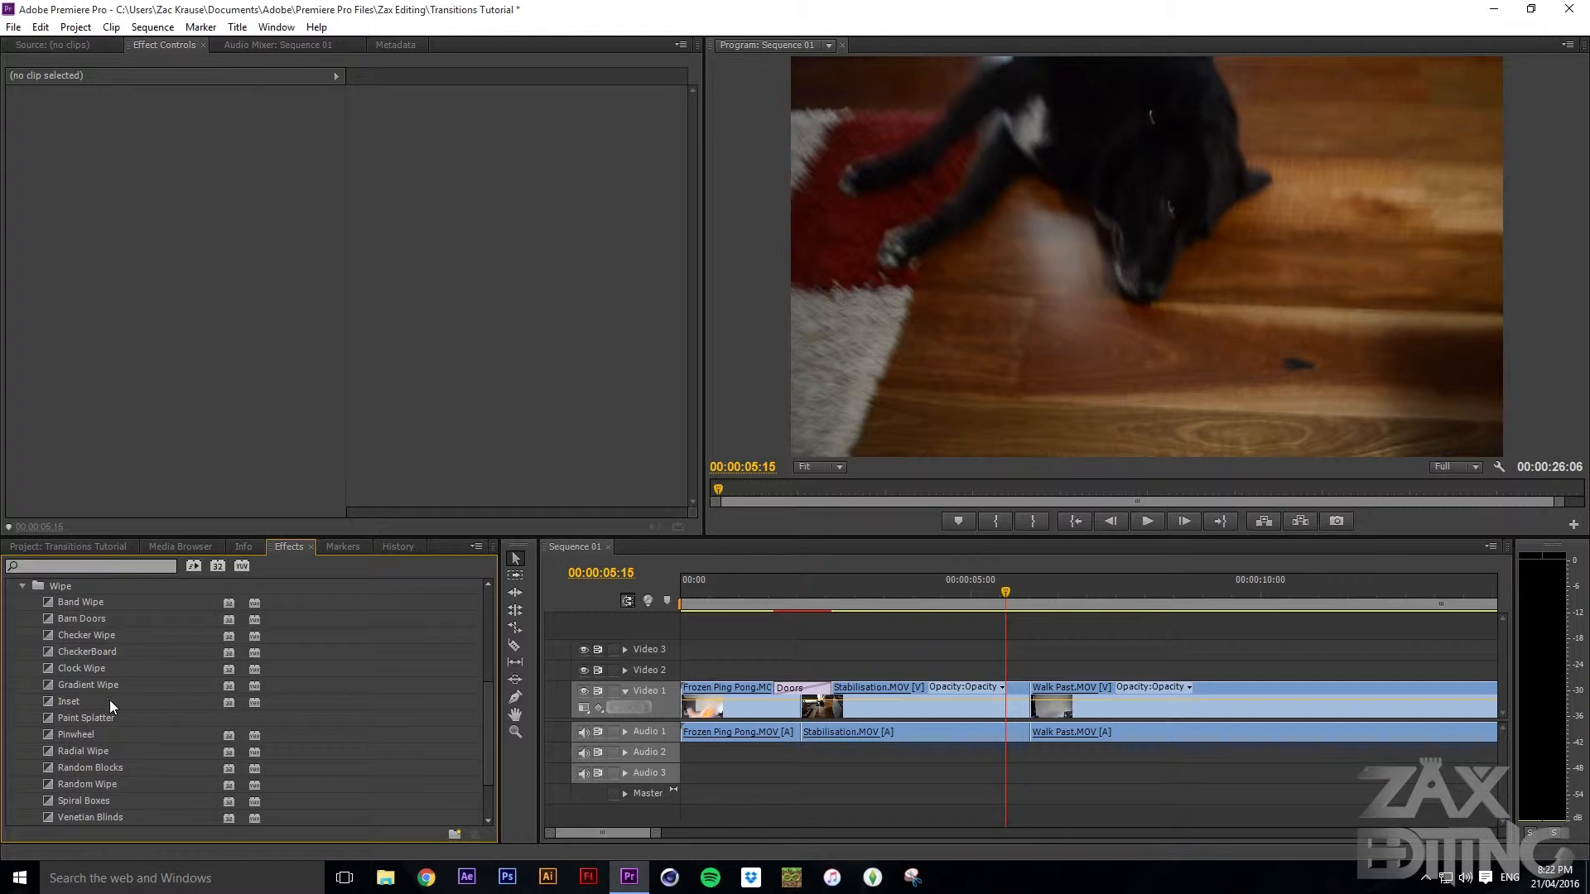
pyautogui.moveTo(86, 717); pyautogui.dragTo(1025, 709)
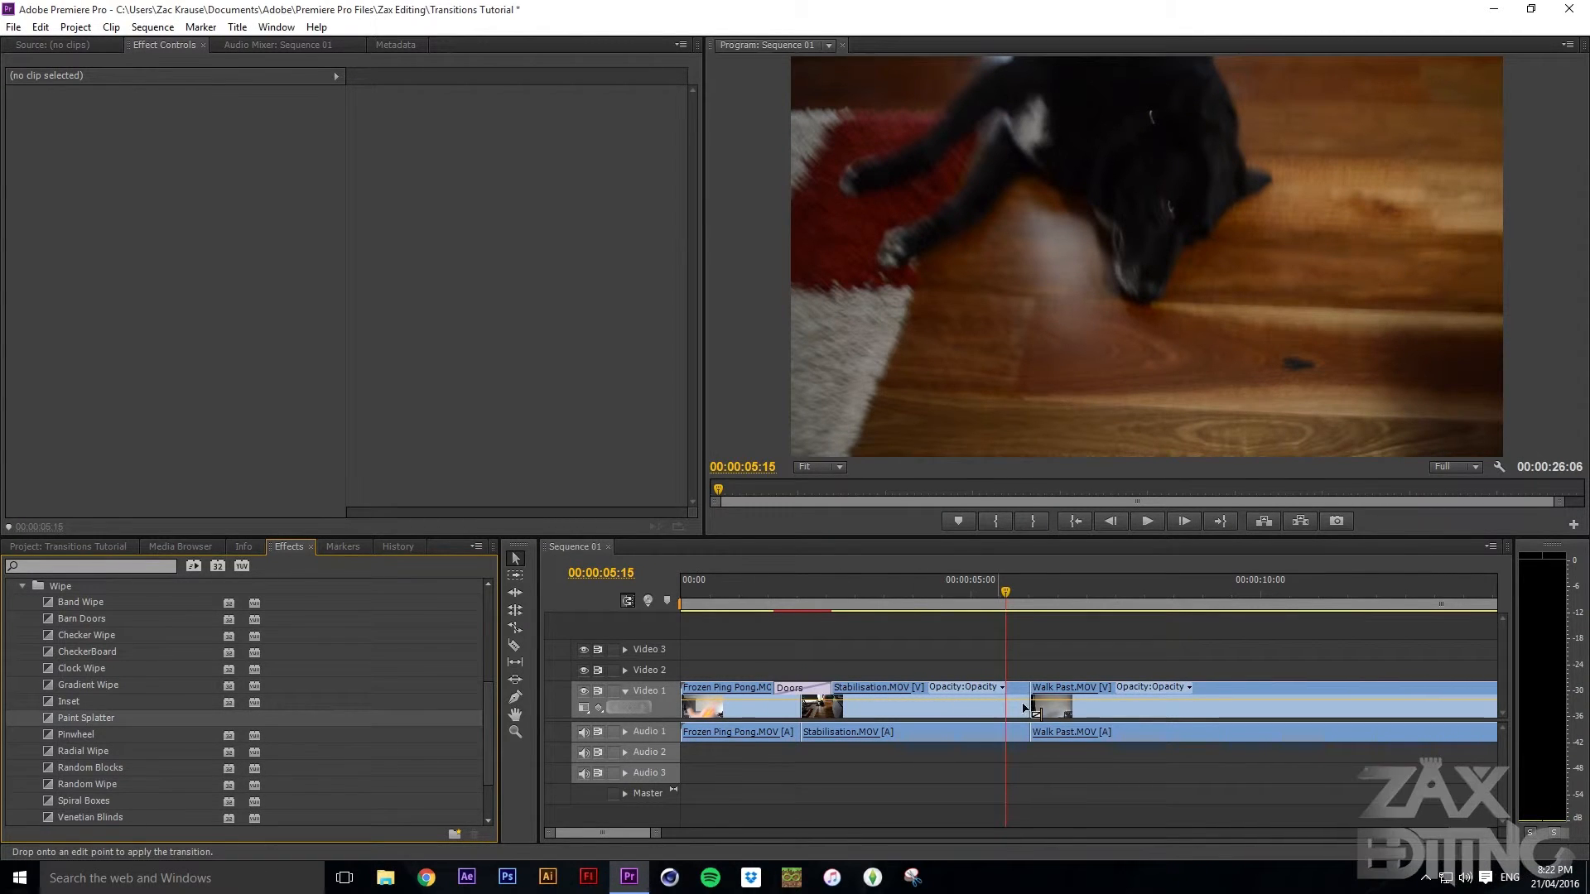
pyautogui.moveTo(1005, 588); pyautogui.dragTo(1060, 589)
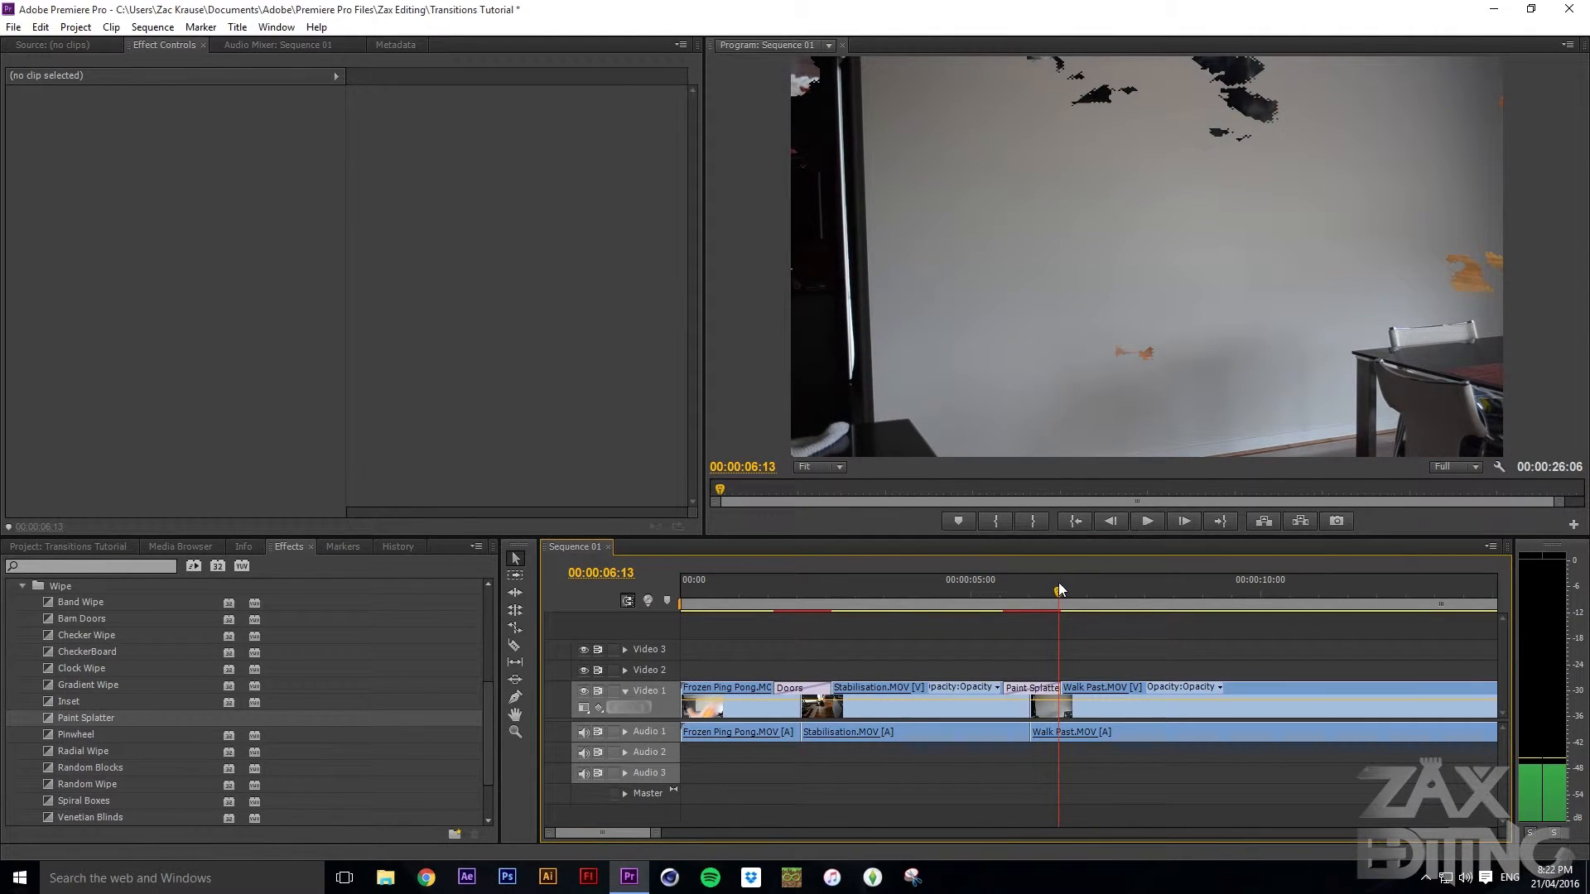
pyautogui.click(1042, 690)
pyautogui.press('Delete')
# Apply the Sliding Boxes transition from Slide to the cut between Stabilisation.MOV and Walk Past.MOV and preview it up to 00:00:06:02.
pyautogui.scroll(-2, 132, 763)
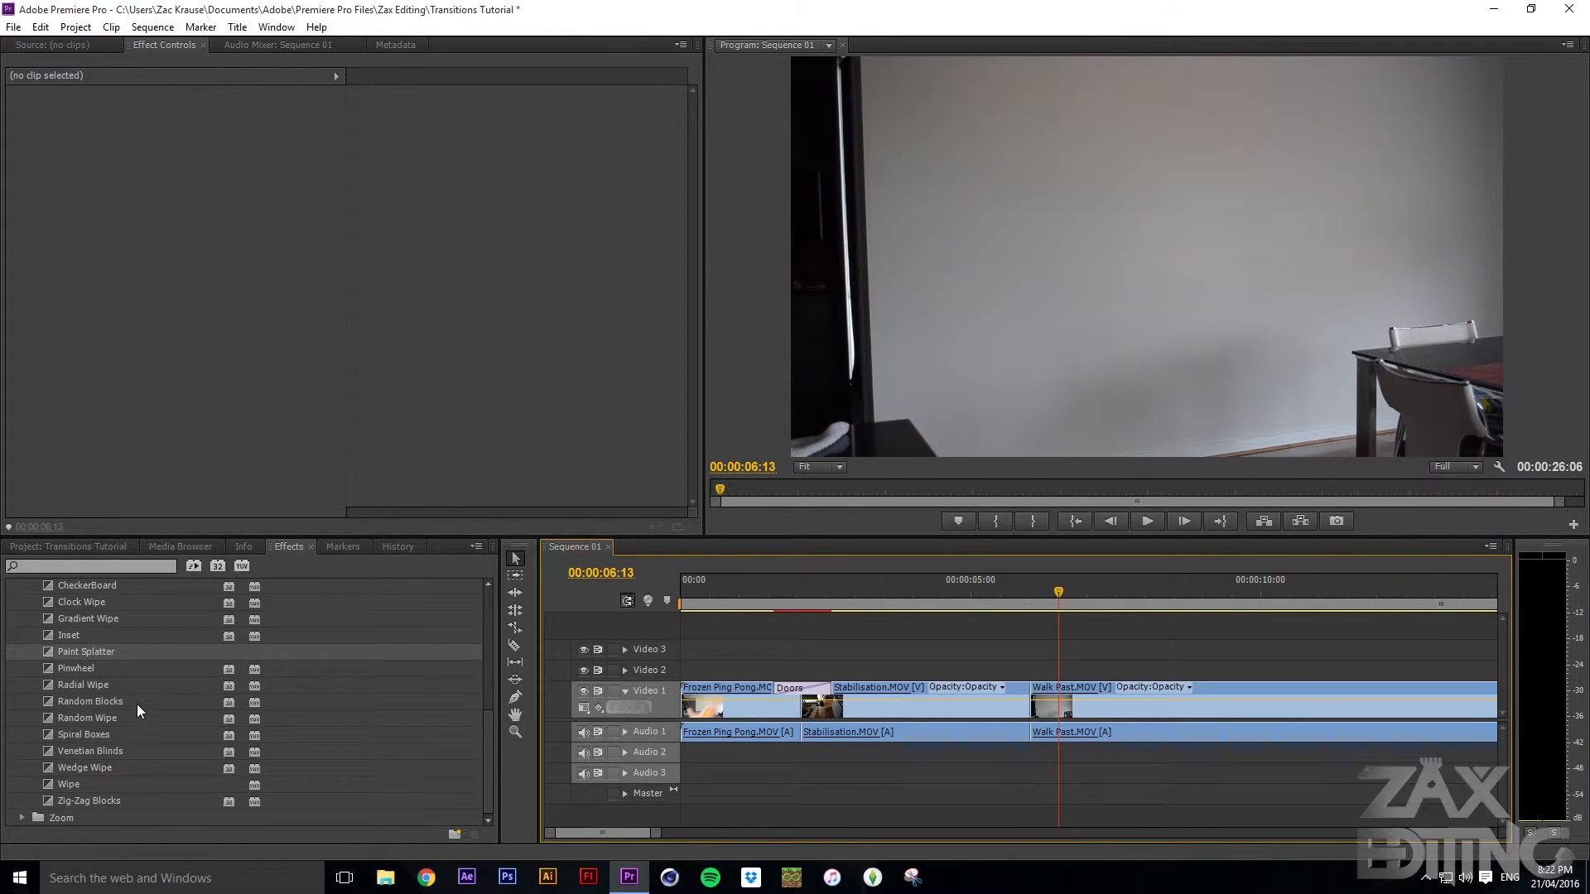
pyautogui.scroll(3, 138, 697)
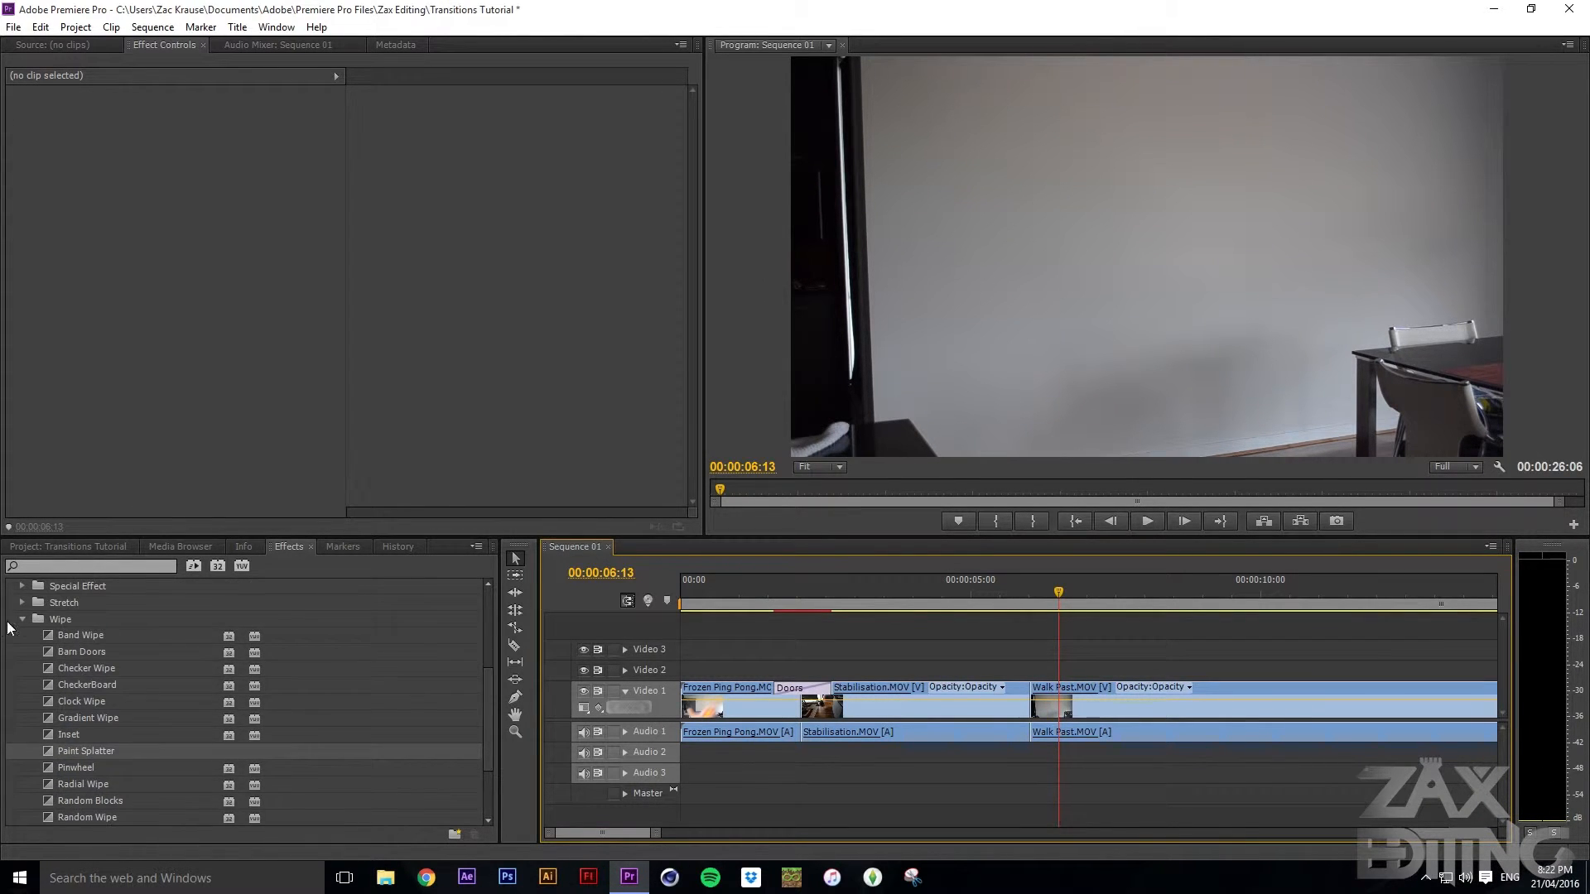
pyautogui.click(23, 619)
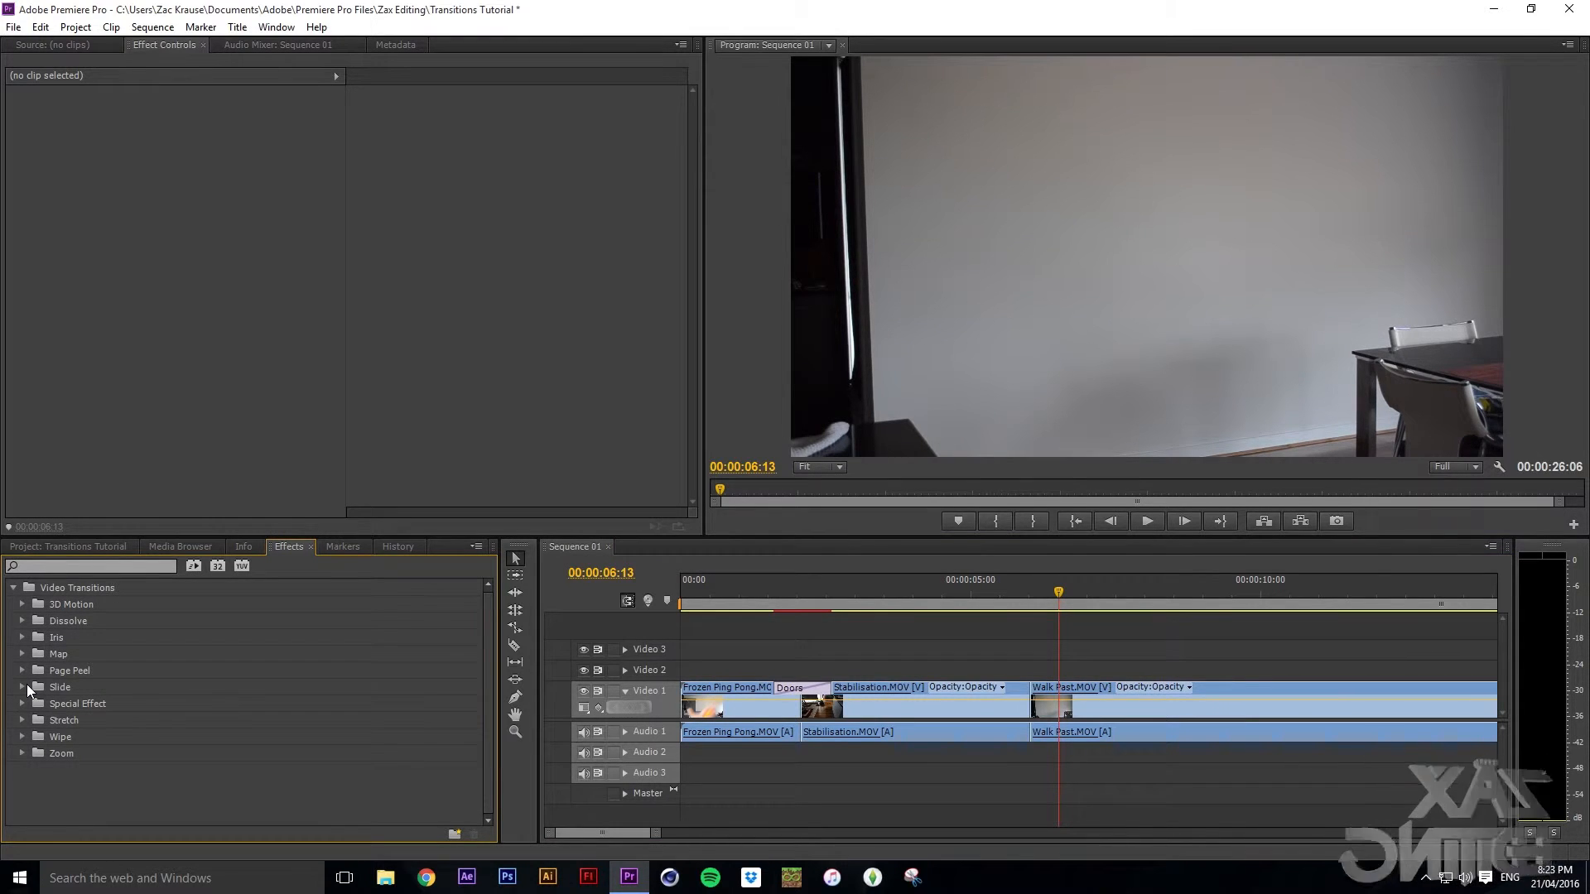
pyautogui.click(23, 687)
pyautogui.scroll(1, 82, 714)
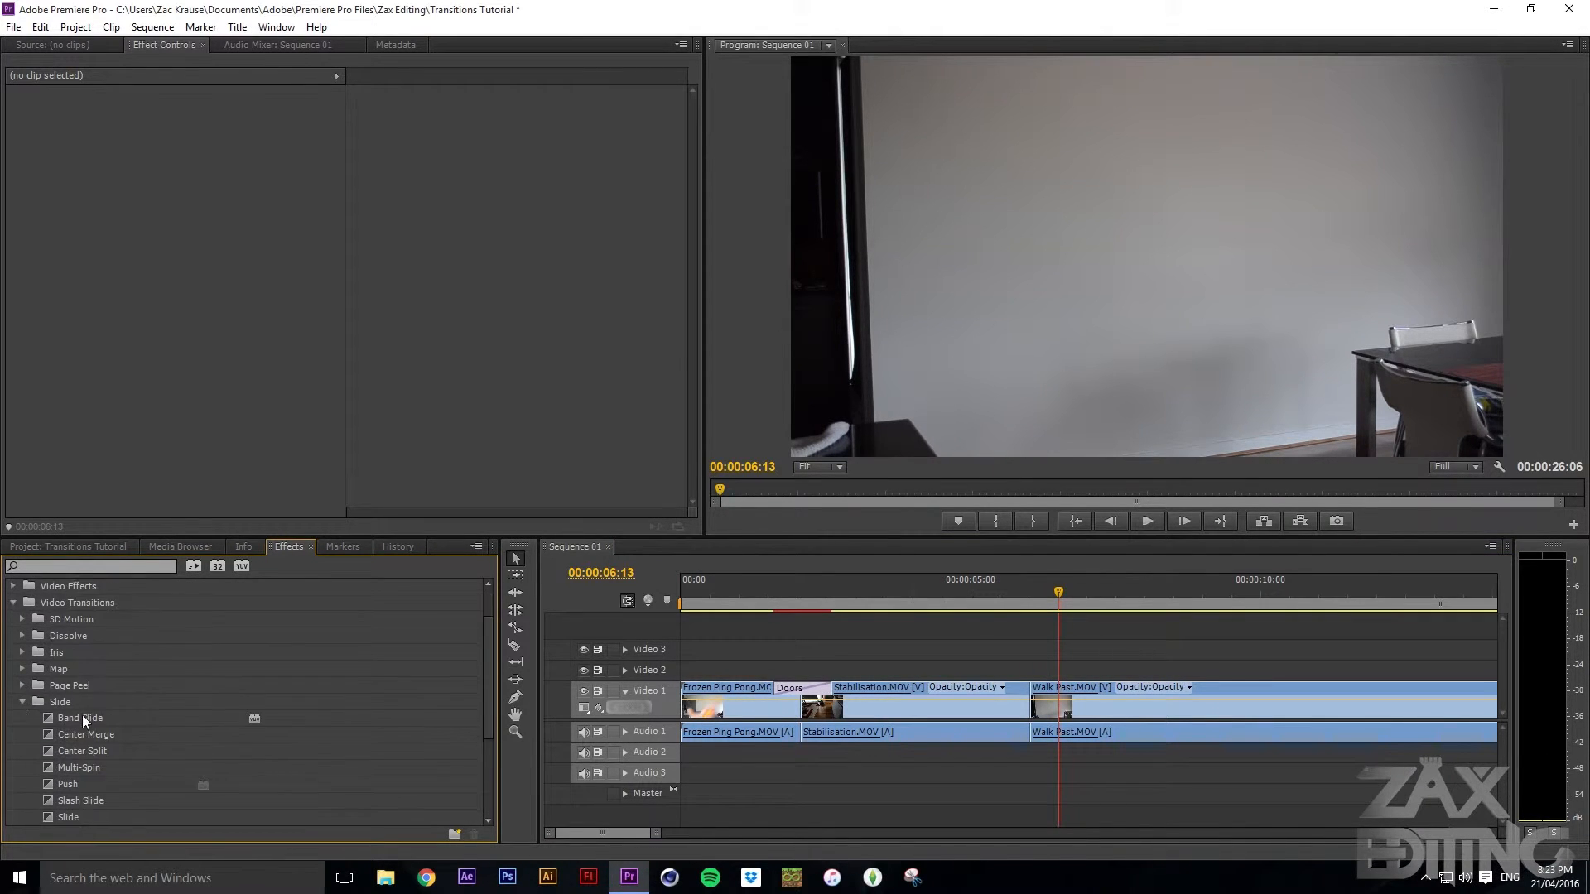
pyautogui.scroll(-3, 96, 729)
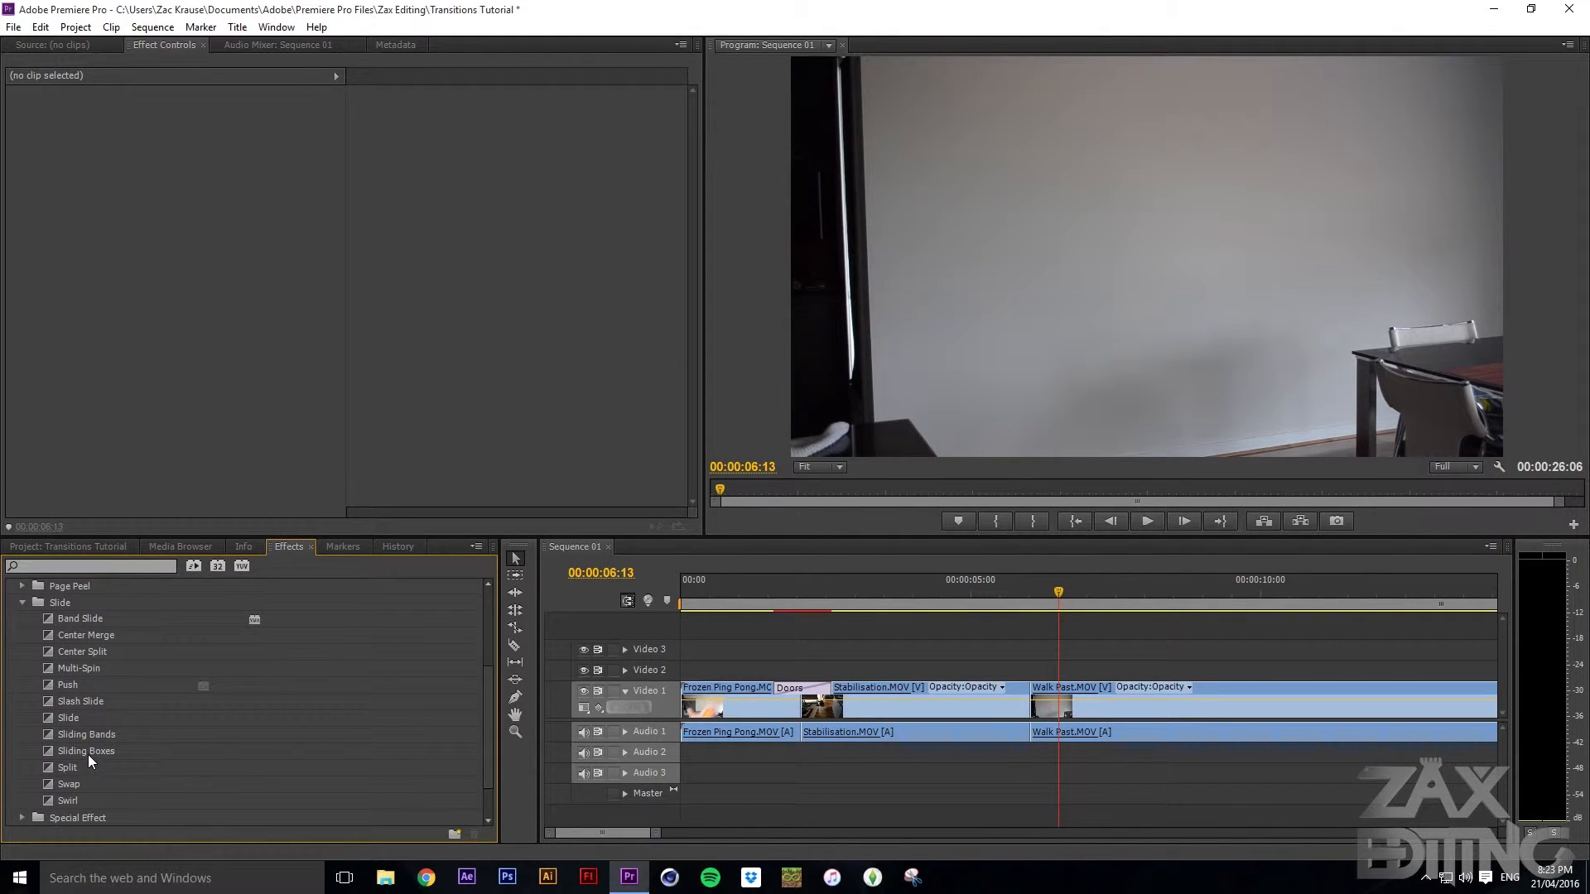
pyautogui.moveTo(88, 753); pyautogui.dragTo(1030, 687)
pyautogui.moveTo(1048, 583); pyautogui.dragTo(1018, 581)
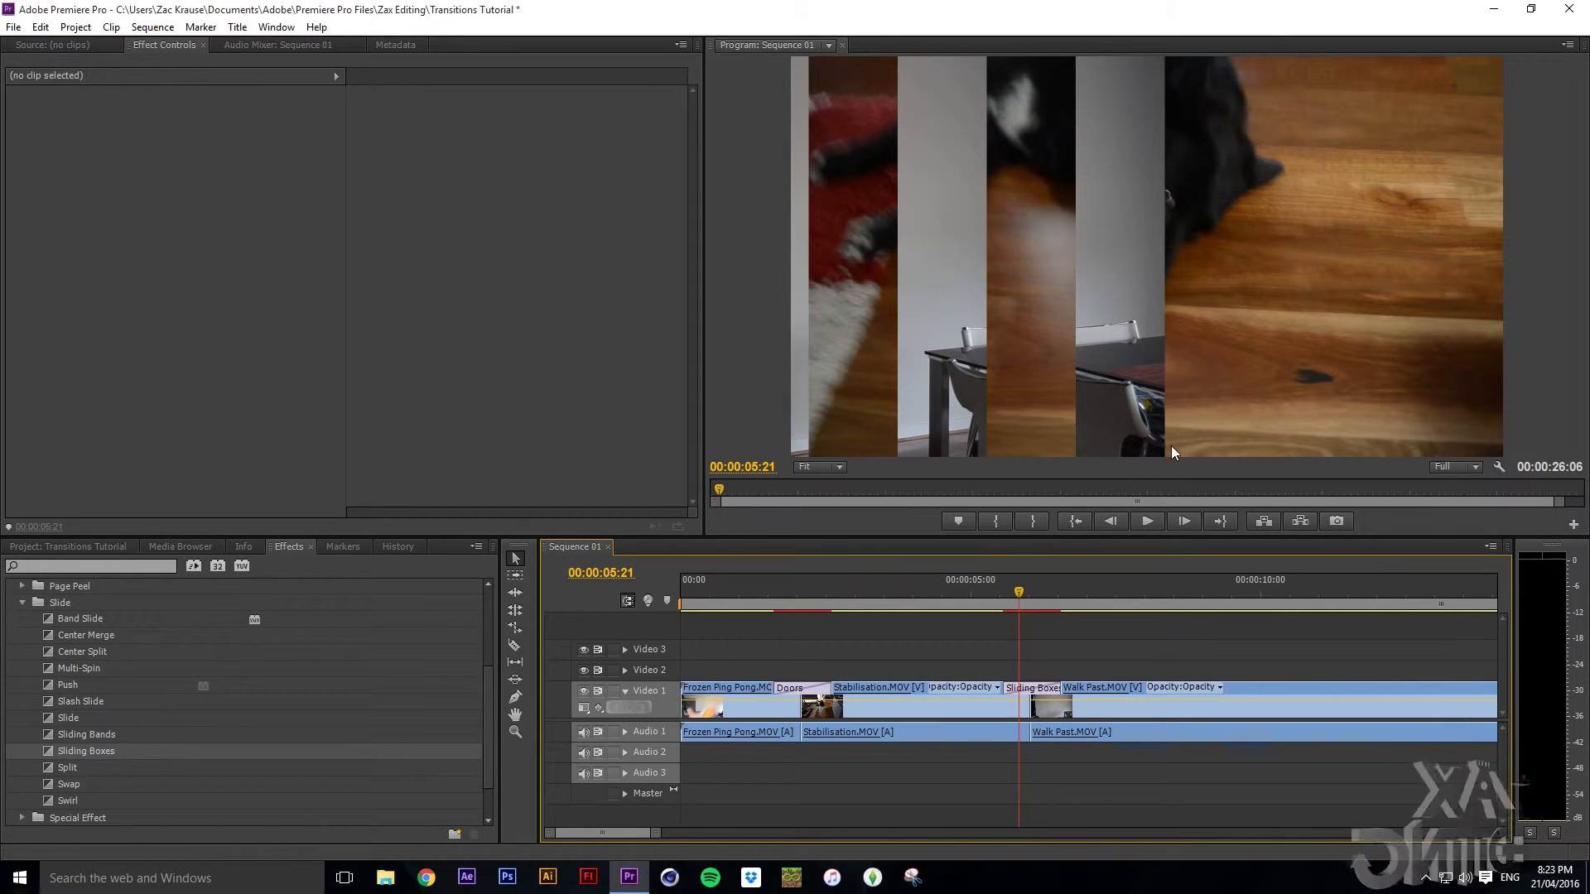
pyautogui.moveTo(1019, 596); pyautogui.dragTo(1032, 590)
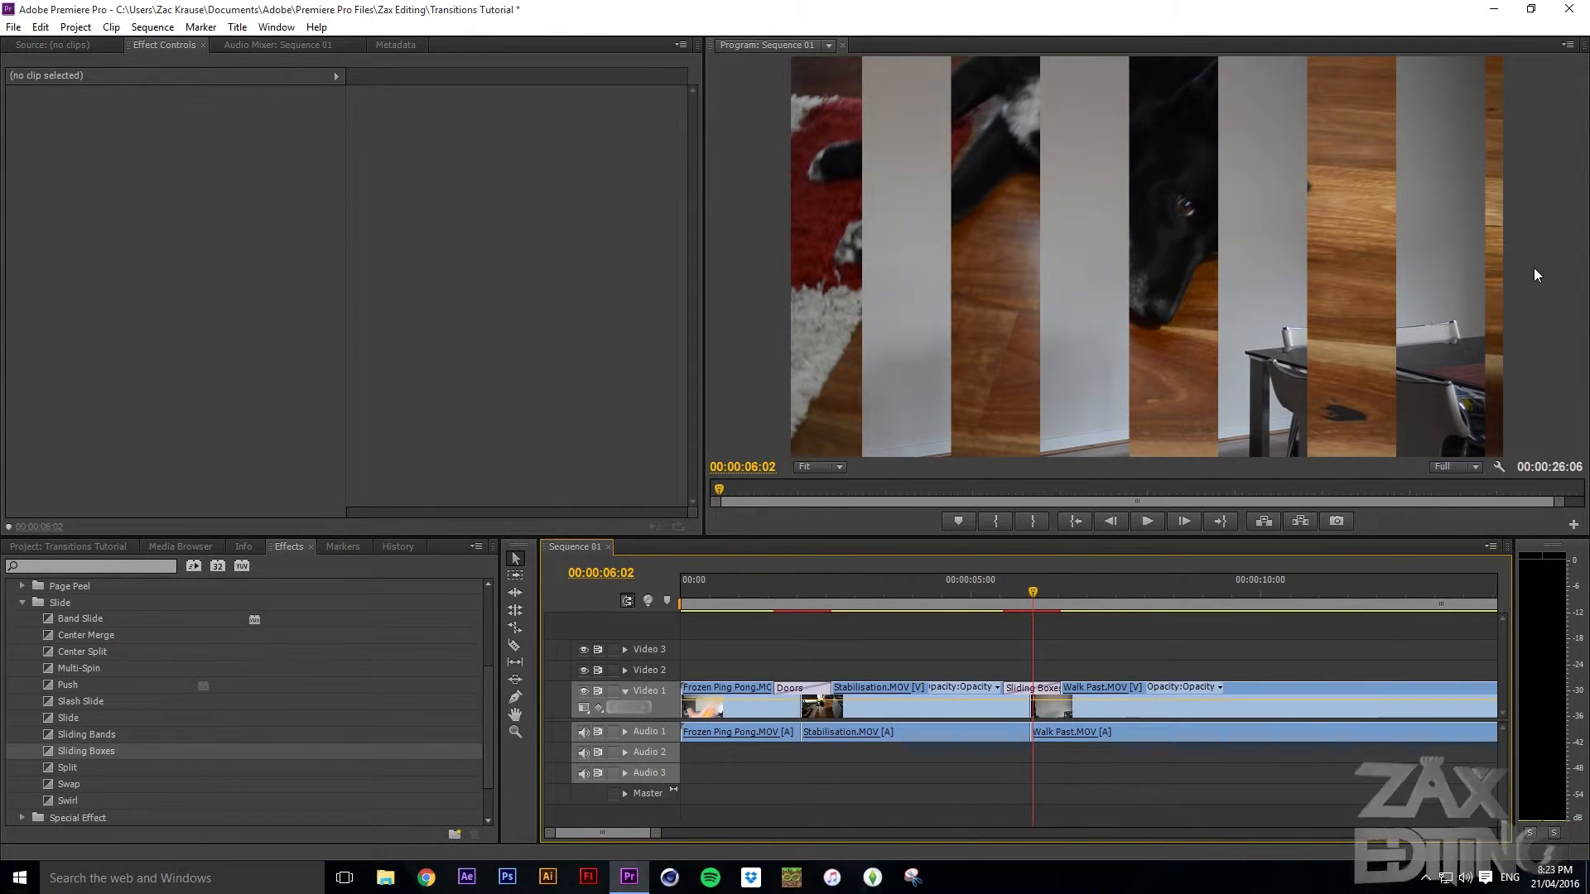
# Play the Sliding Boxes transition from 00:00:05:12 to 00:00:06:17.
pyautogui.moveTo(1034, 589); pyautogui.dragTo(997, 593)
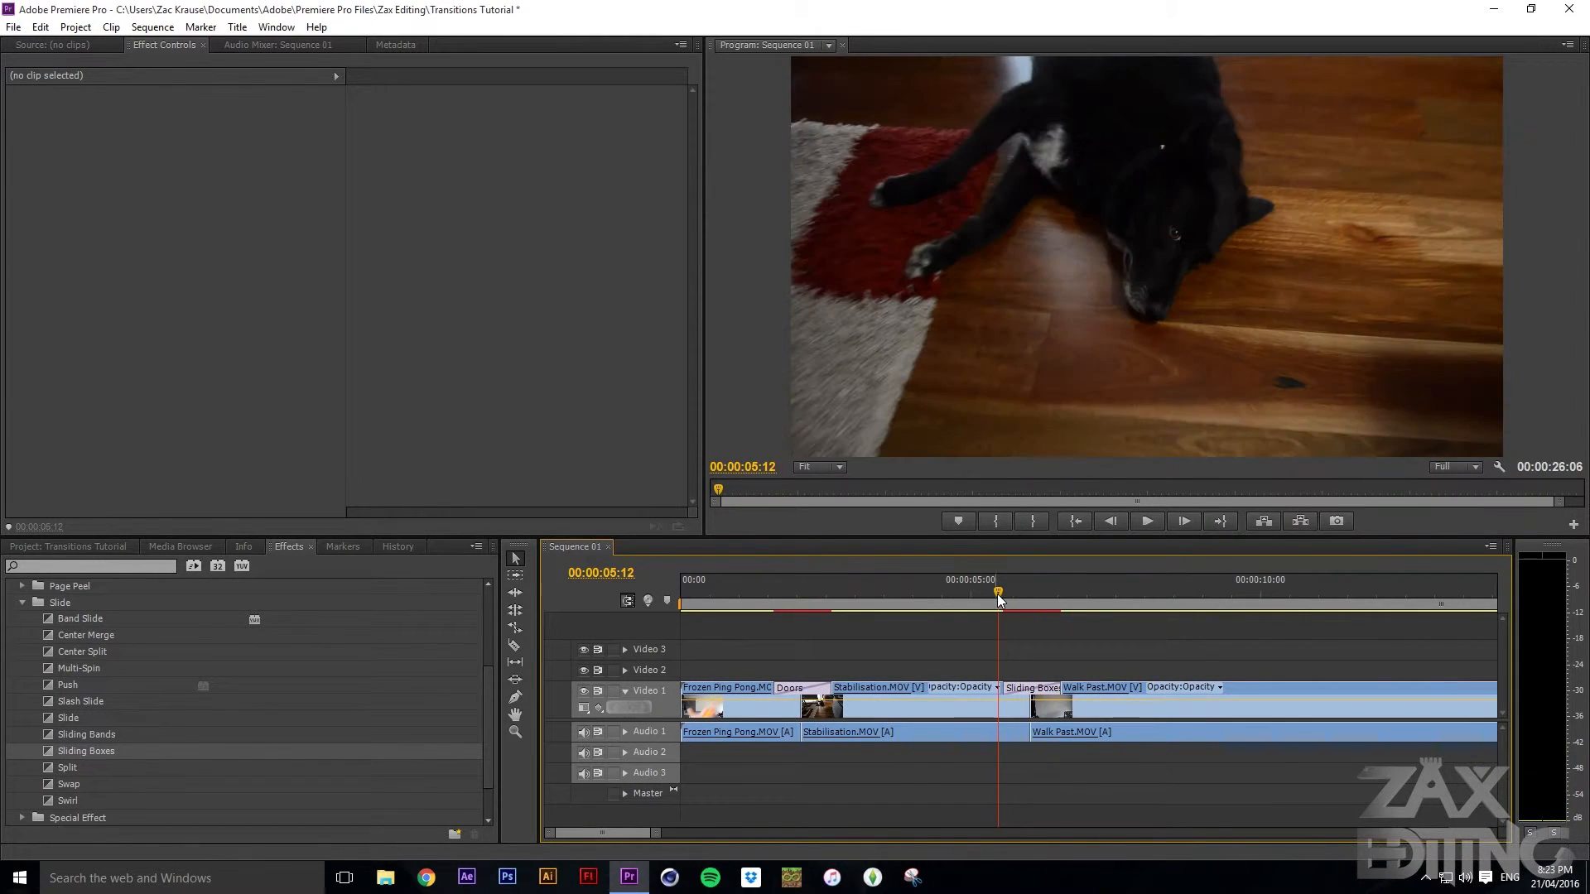
pyautogui.press('space')
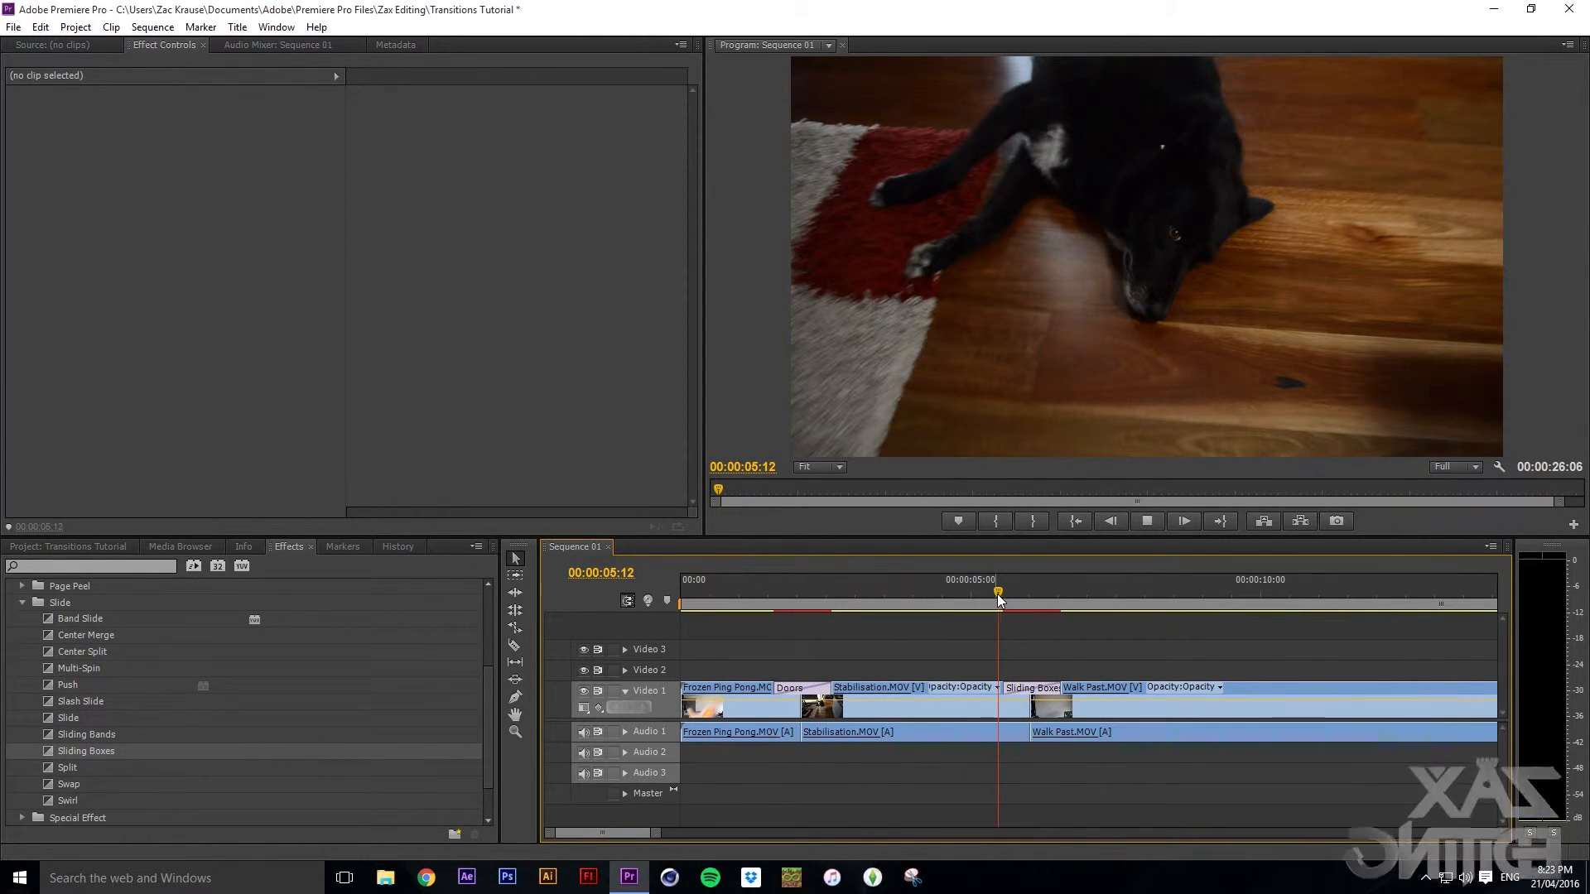
pyautogui.press('space')
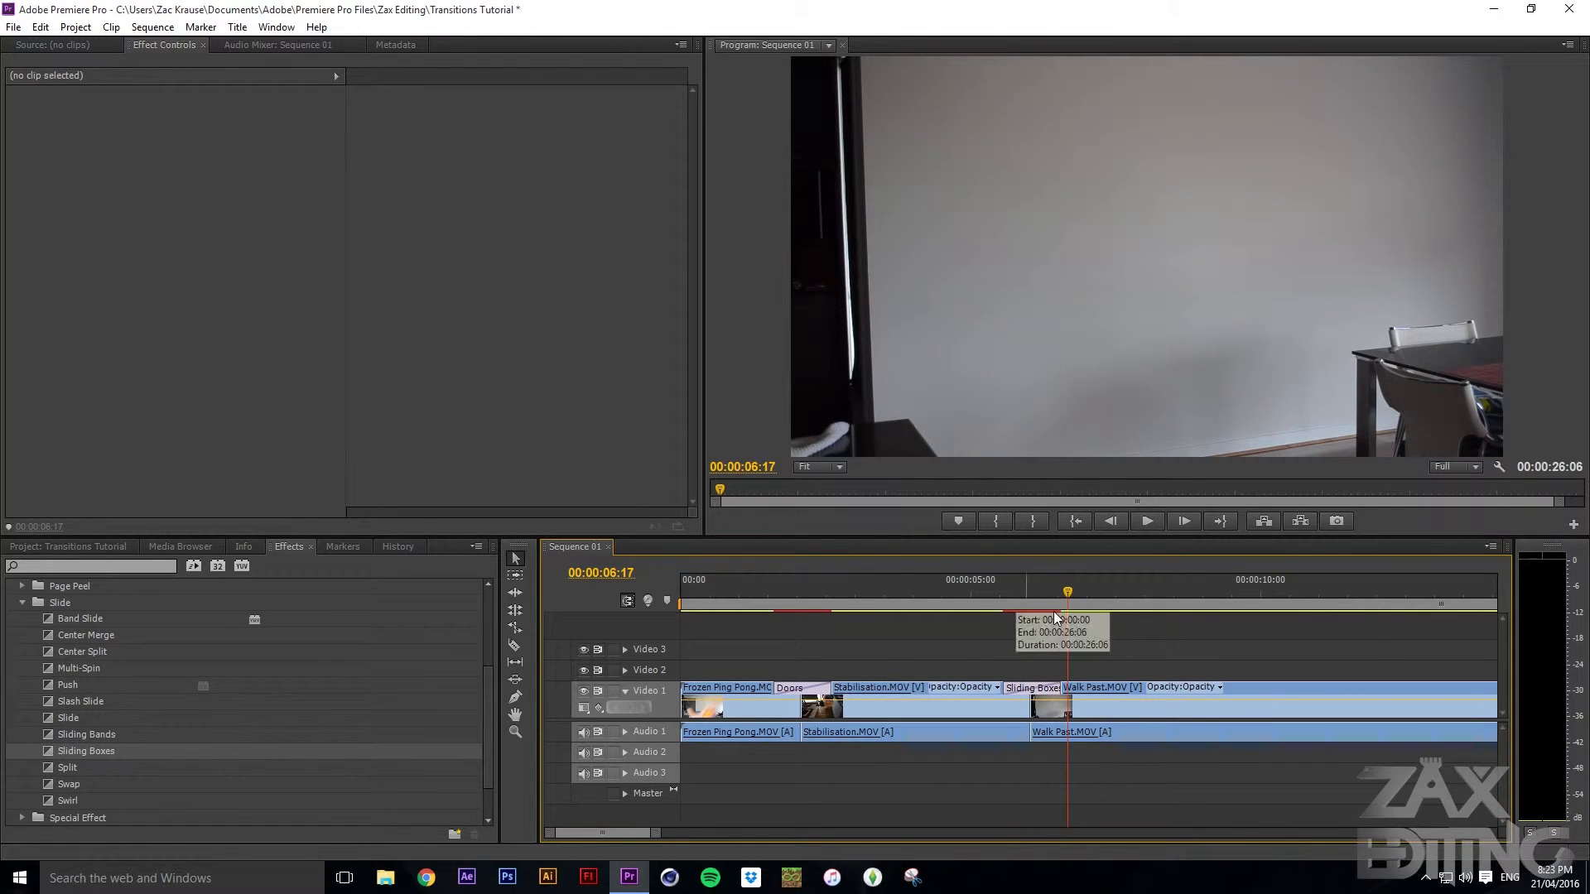
# Trim the end of Stabilisation.MOV earlier, lengthen the Sliding Boxes transition to 00:00:02:20, and preview it from 00:00:02:21.
pyautogui.click(1049, 697)
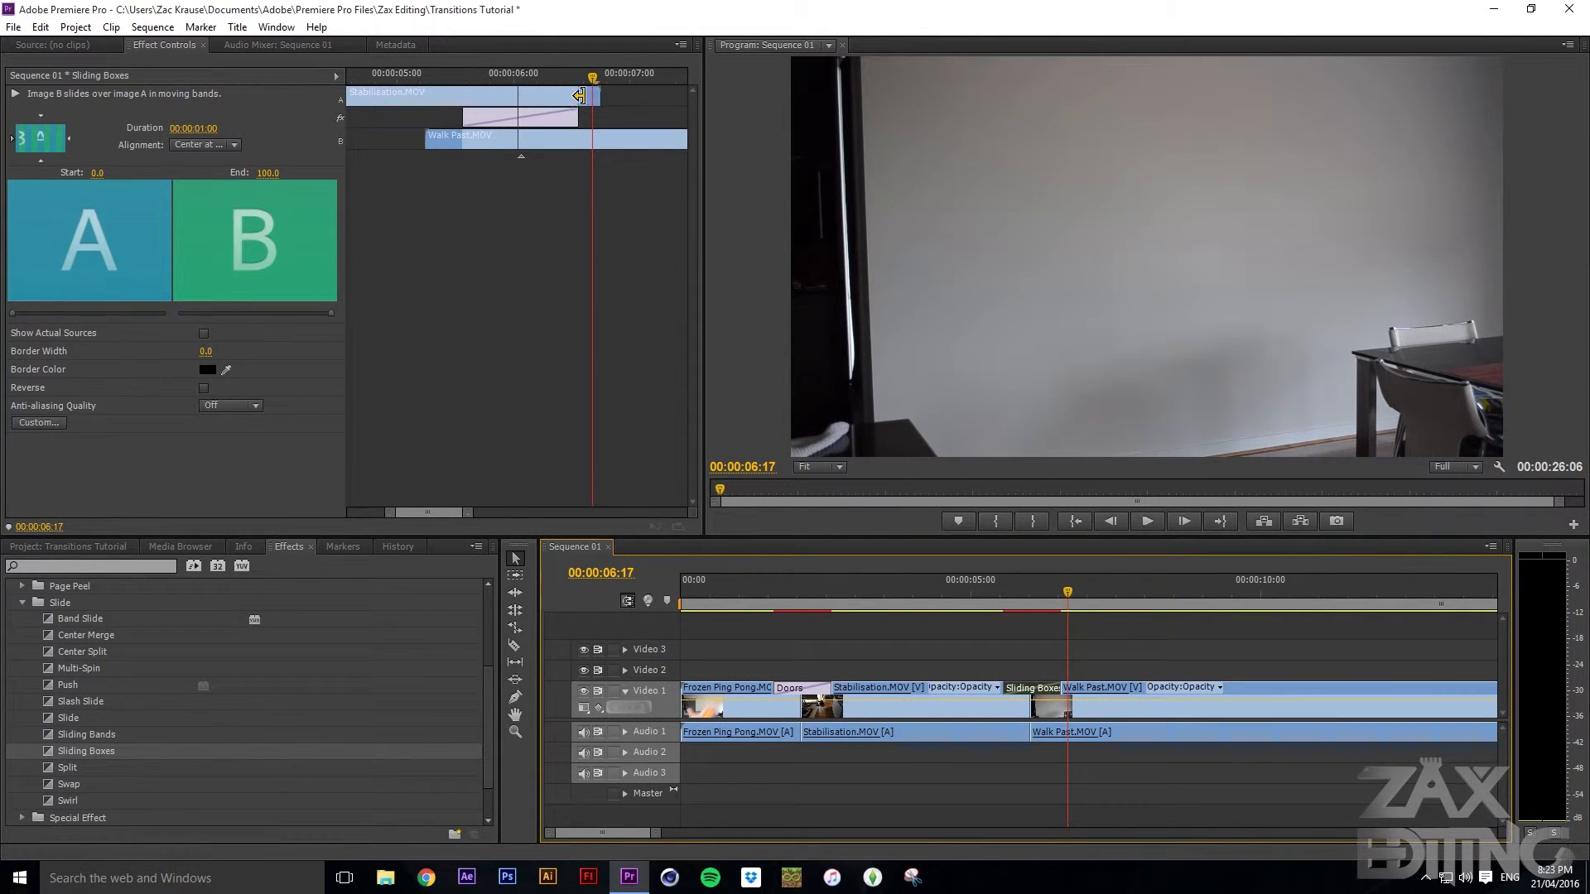
pyautogui.moveTo(580, 96); pyautogui.dragTo(654, 98)
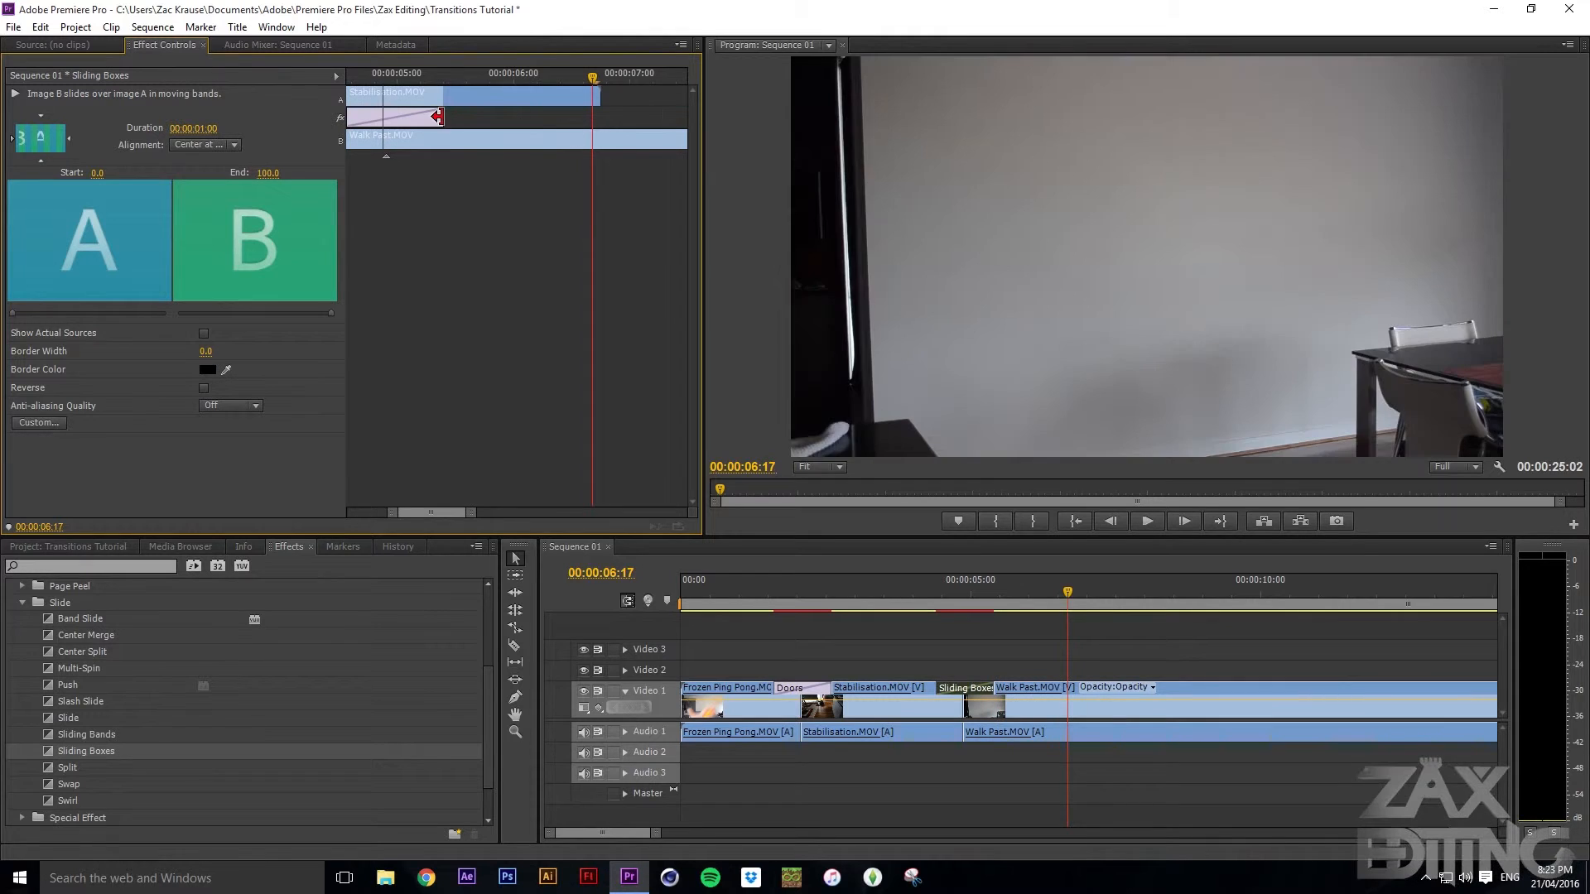
pyautogui.moveTo(441, 117); pyautogui.dragTo(573, 118)
pyautogui.moveTo(425, 78); pyautogui.dragTo(347, 118)
pyautogui.click(840, 590)
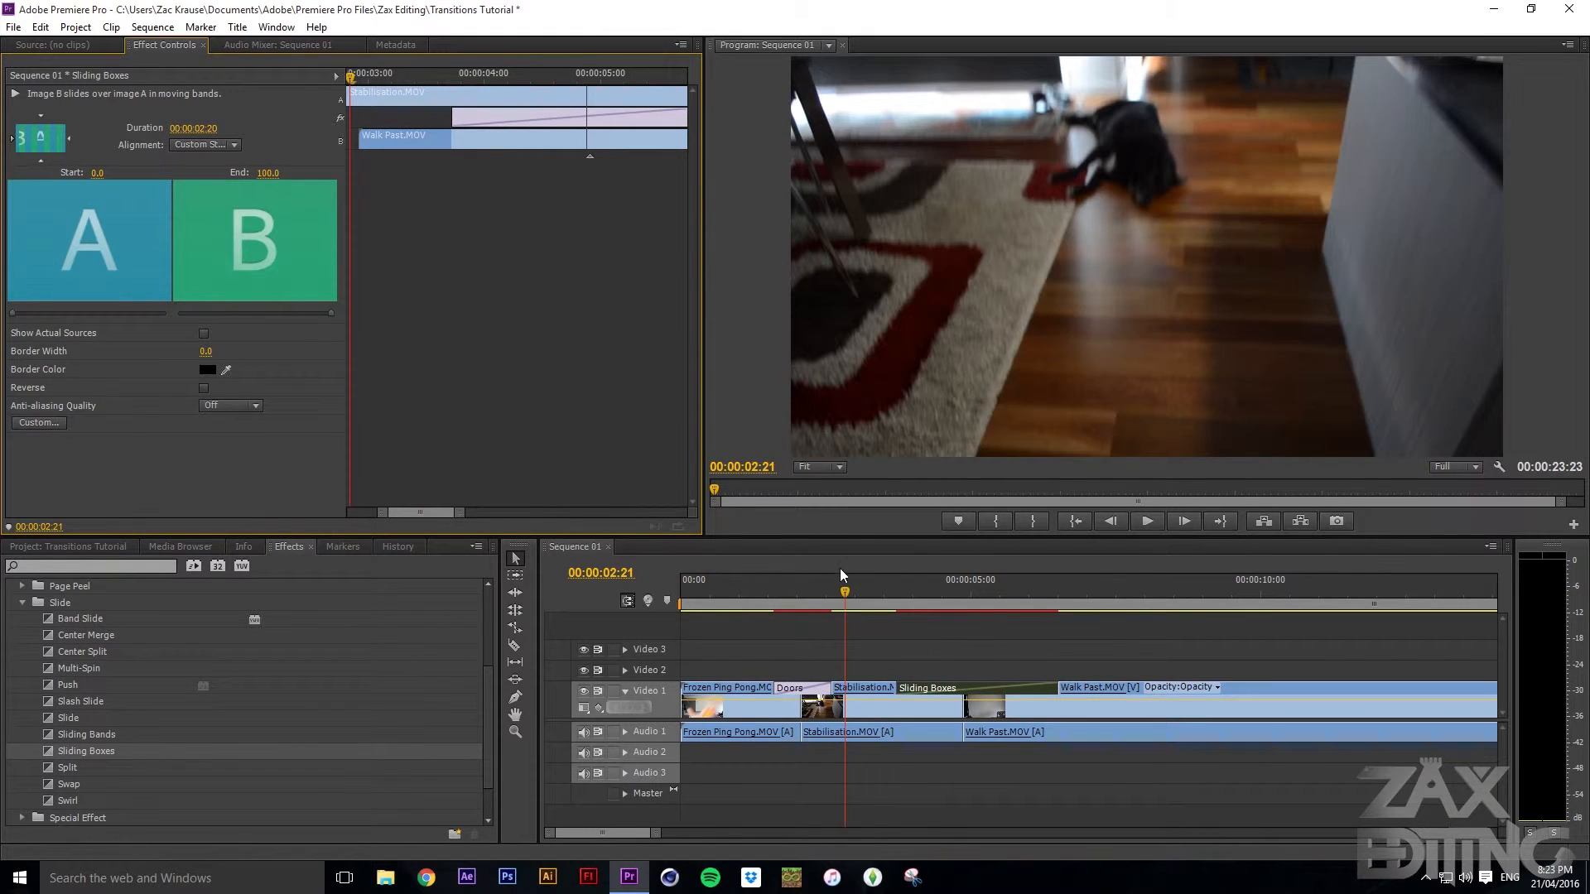
pyautogui.press('space')
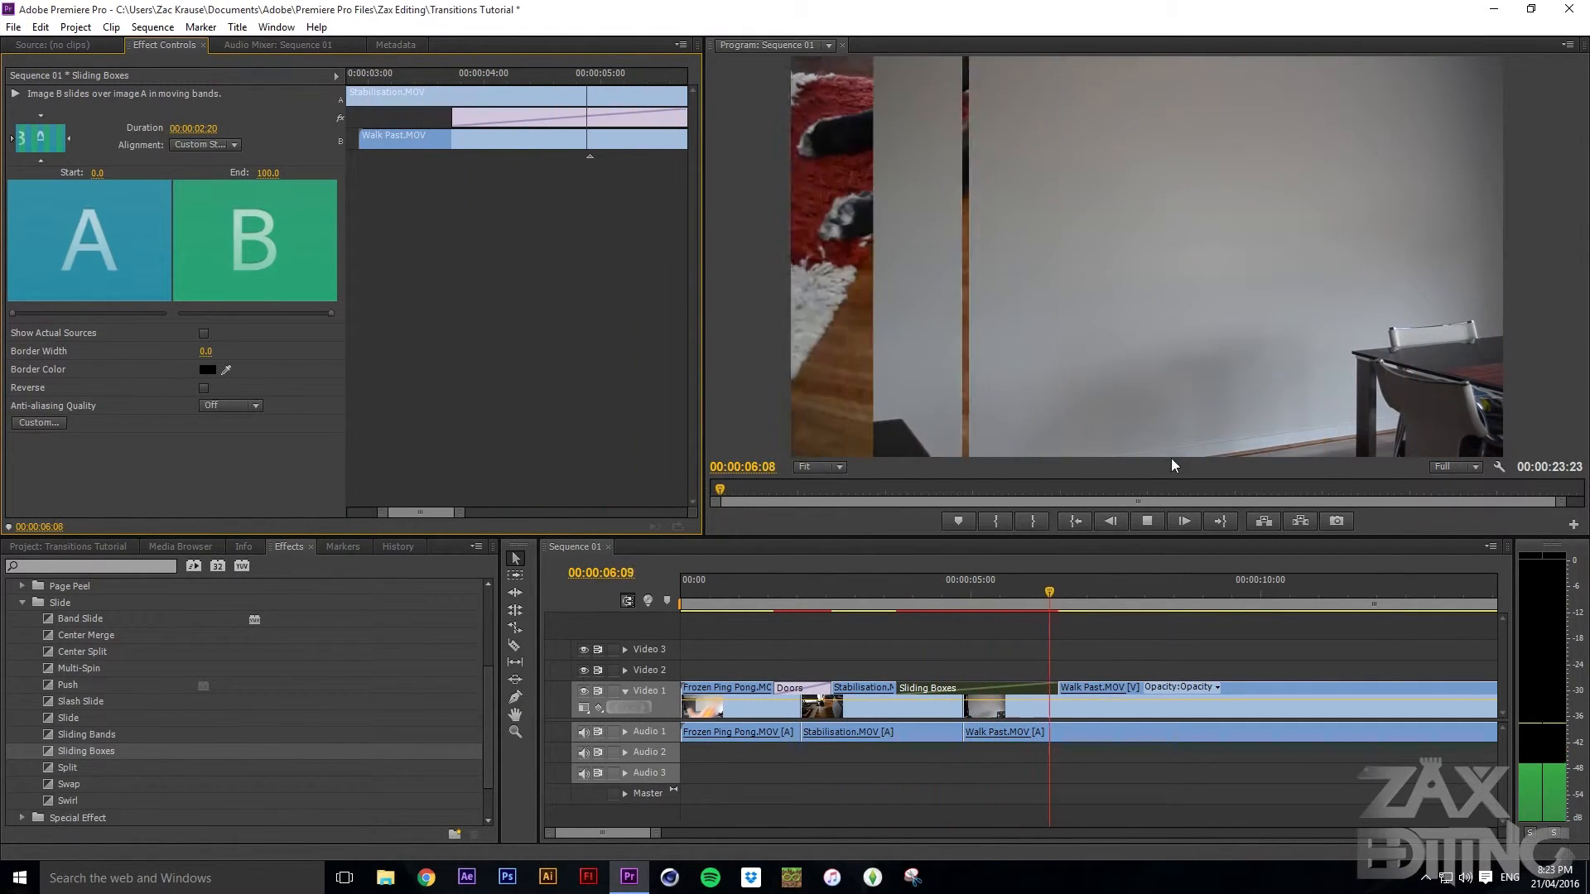
# Try a border width of 11.9 on the Sliding Boxes transition, preview it to 00:00:05:19, and return the width to 0.0.
pyautogui.click(957, 596)
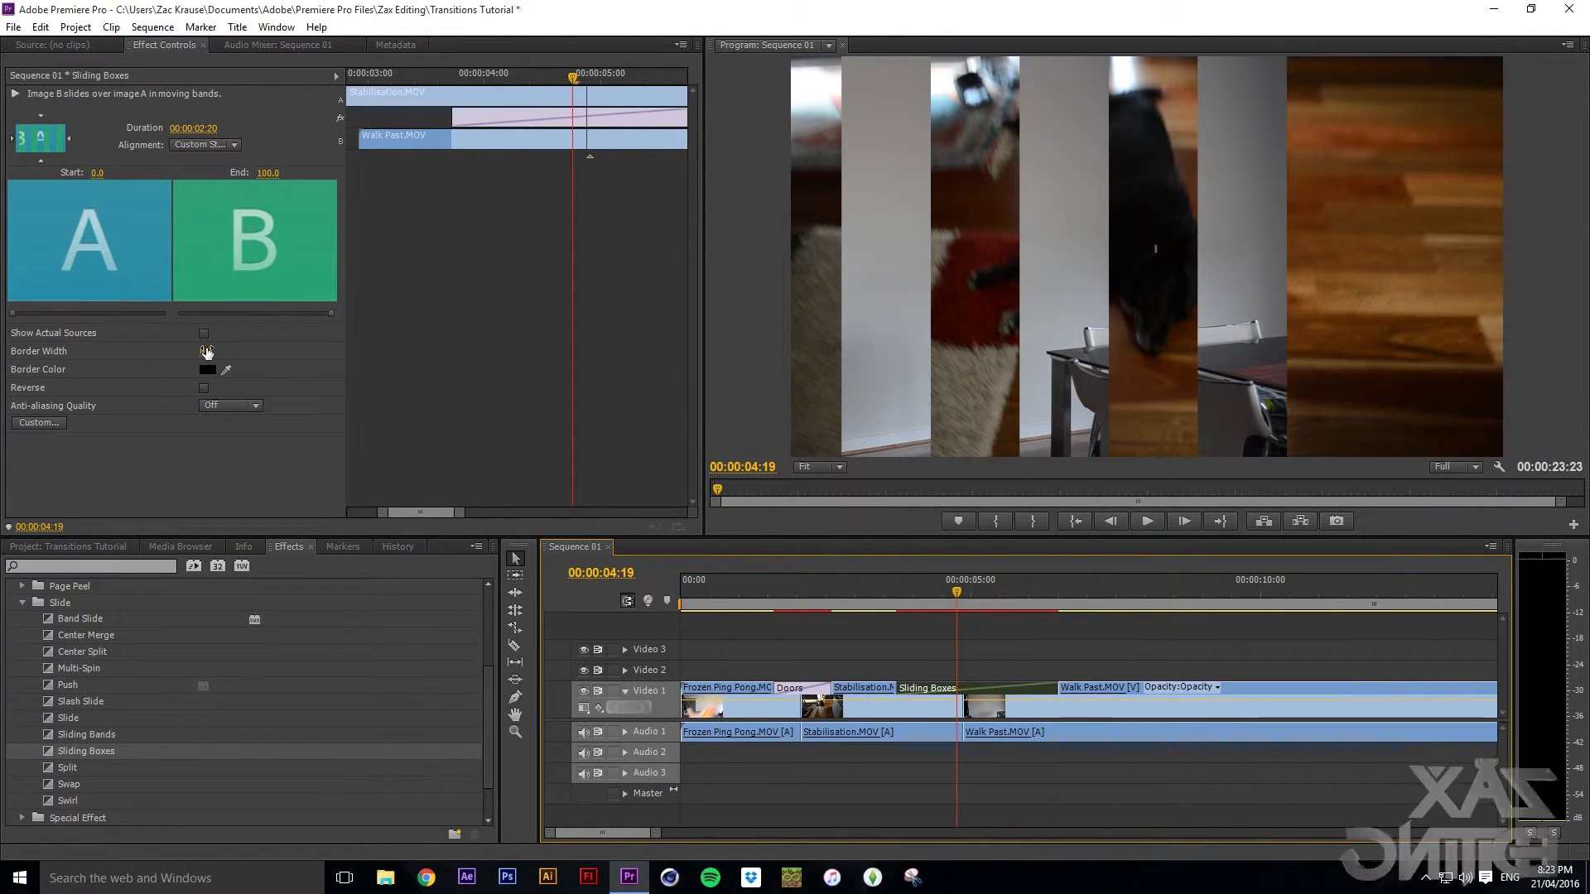
pyautogui.moveTo(205, 351); pyautogui.dragTo(219, 352)
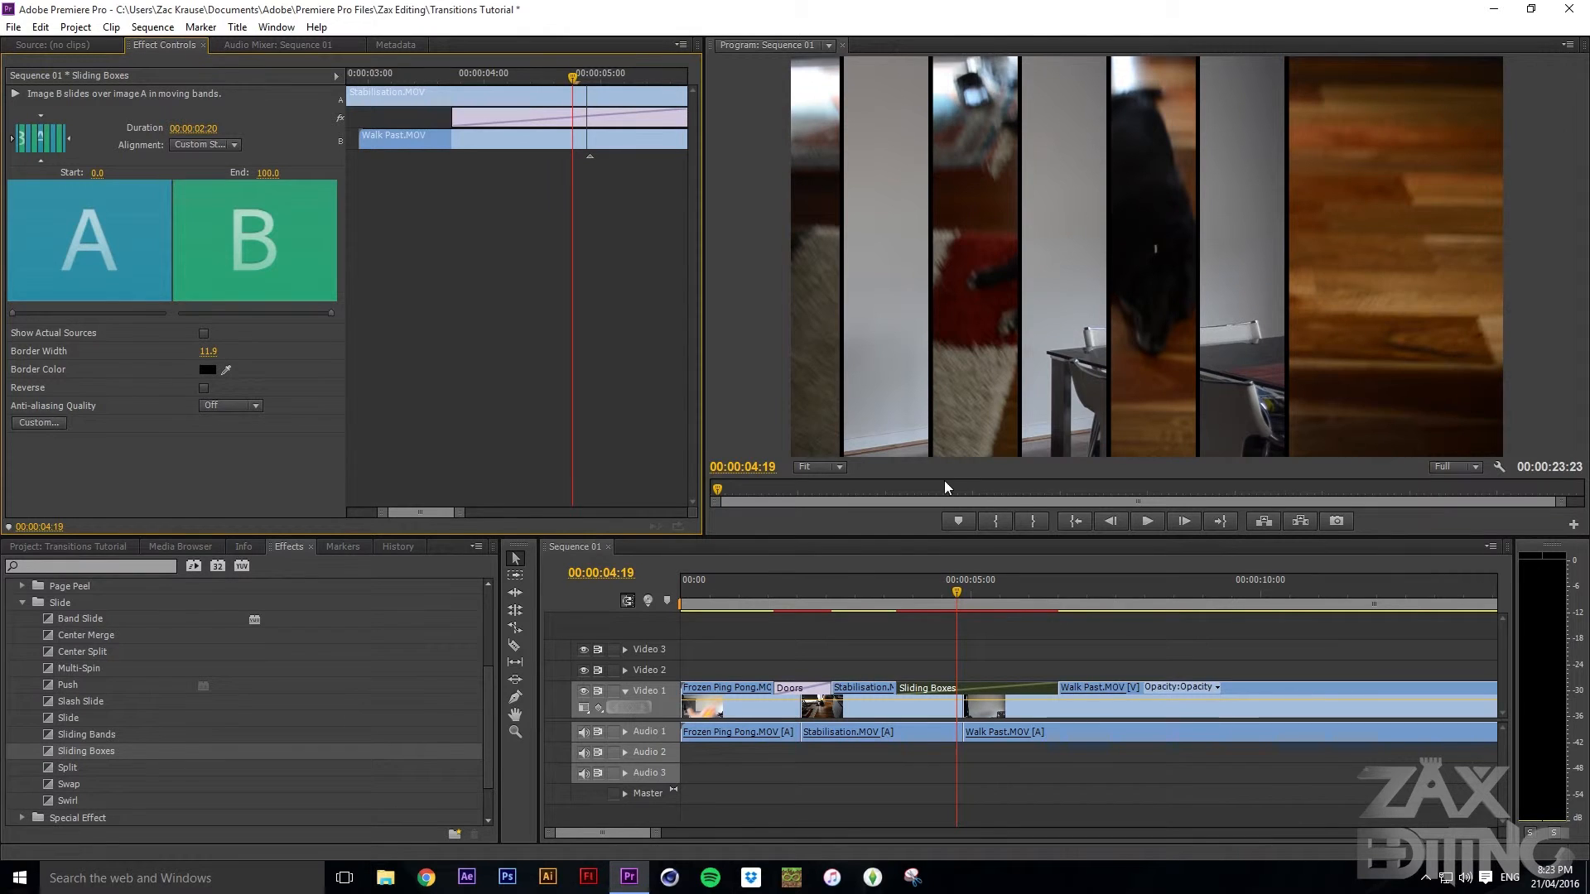
pyautogui.moveTo(956, 588); pyautogui.dragTo(1015, 588)
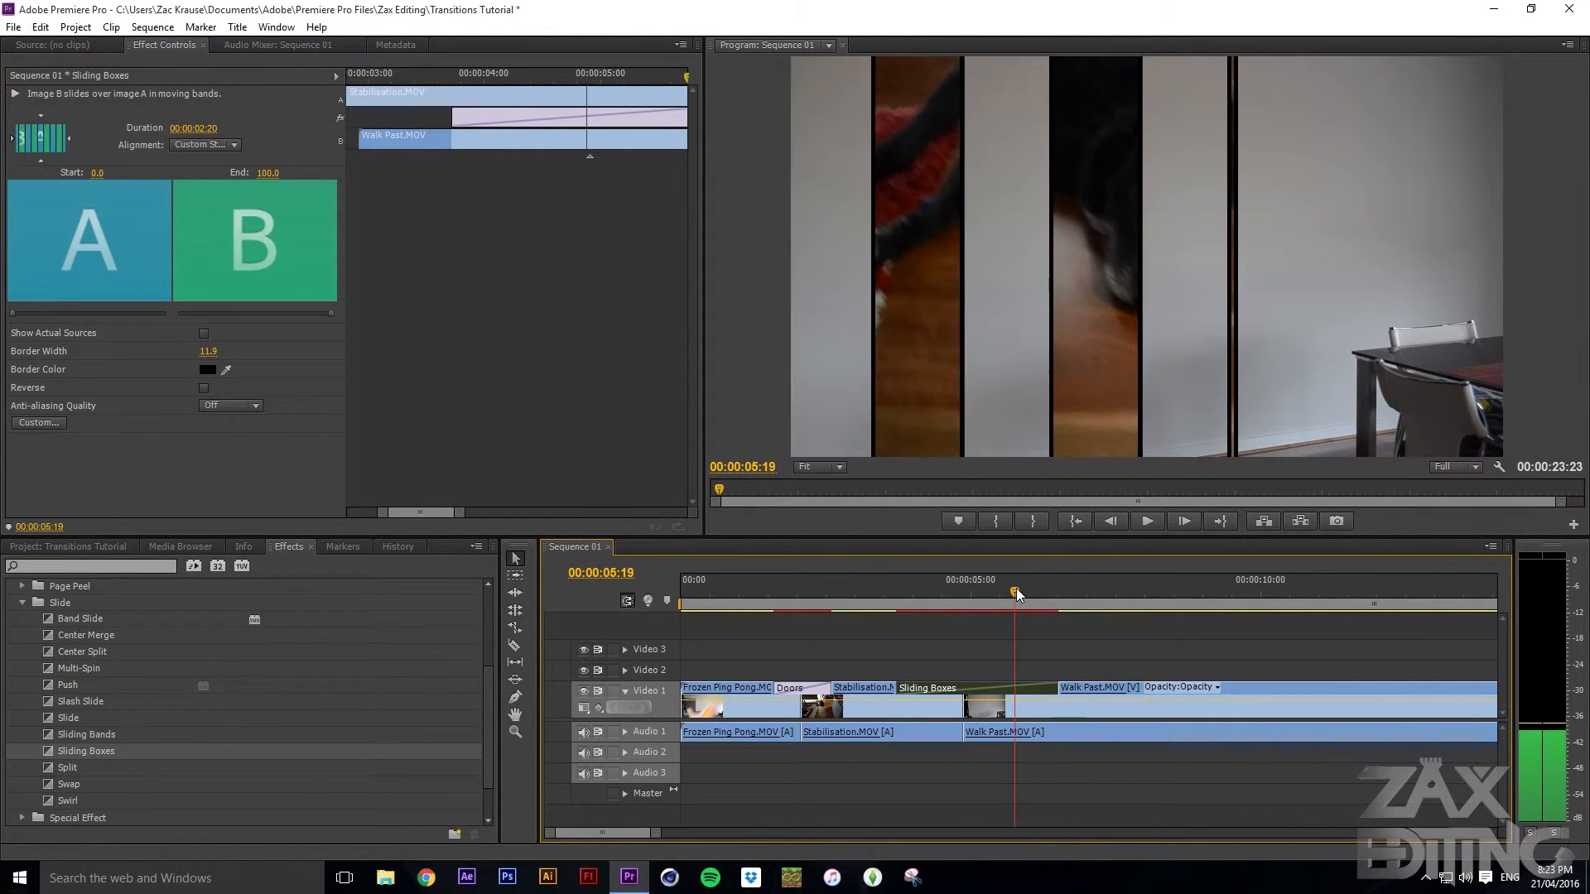
pyautogui.moveTo(208, 354); pyautogui.dragTo(149, 353)
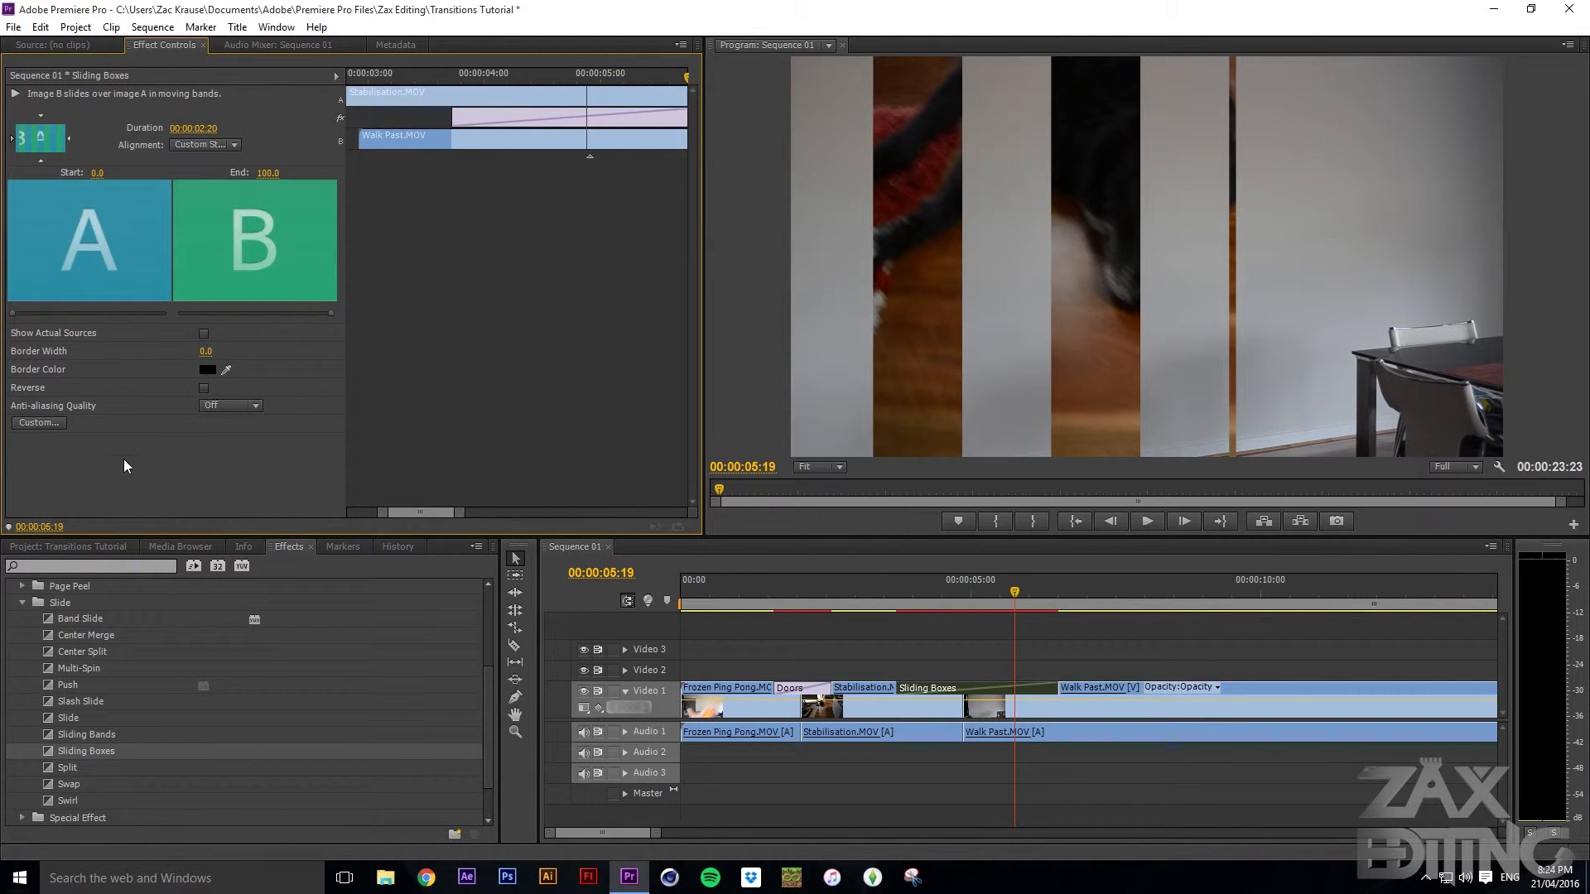
# Set the Sliding Boxes transition's number of bands to 32 and preview it up to 00:00:06:18.
pyautogui.click(39, 423)
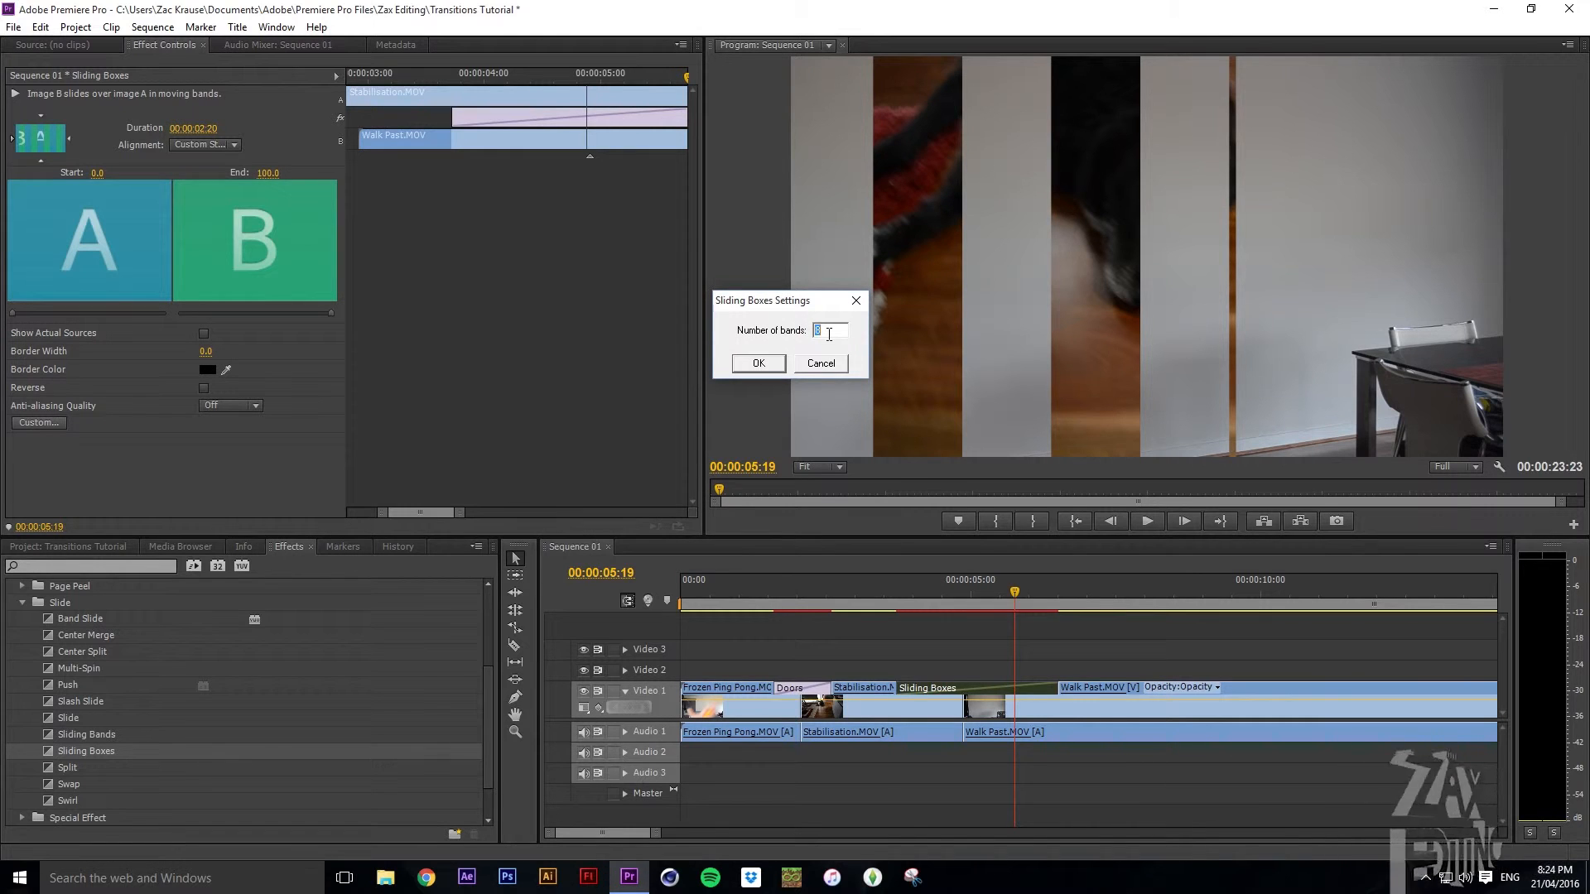
pyautogui.write('50')
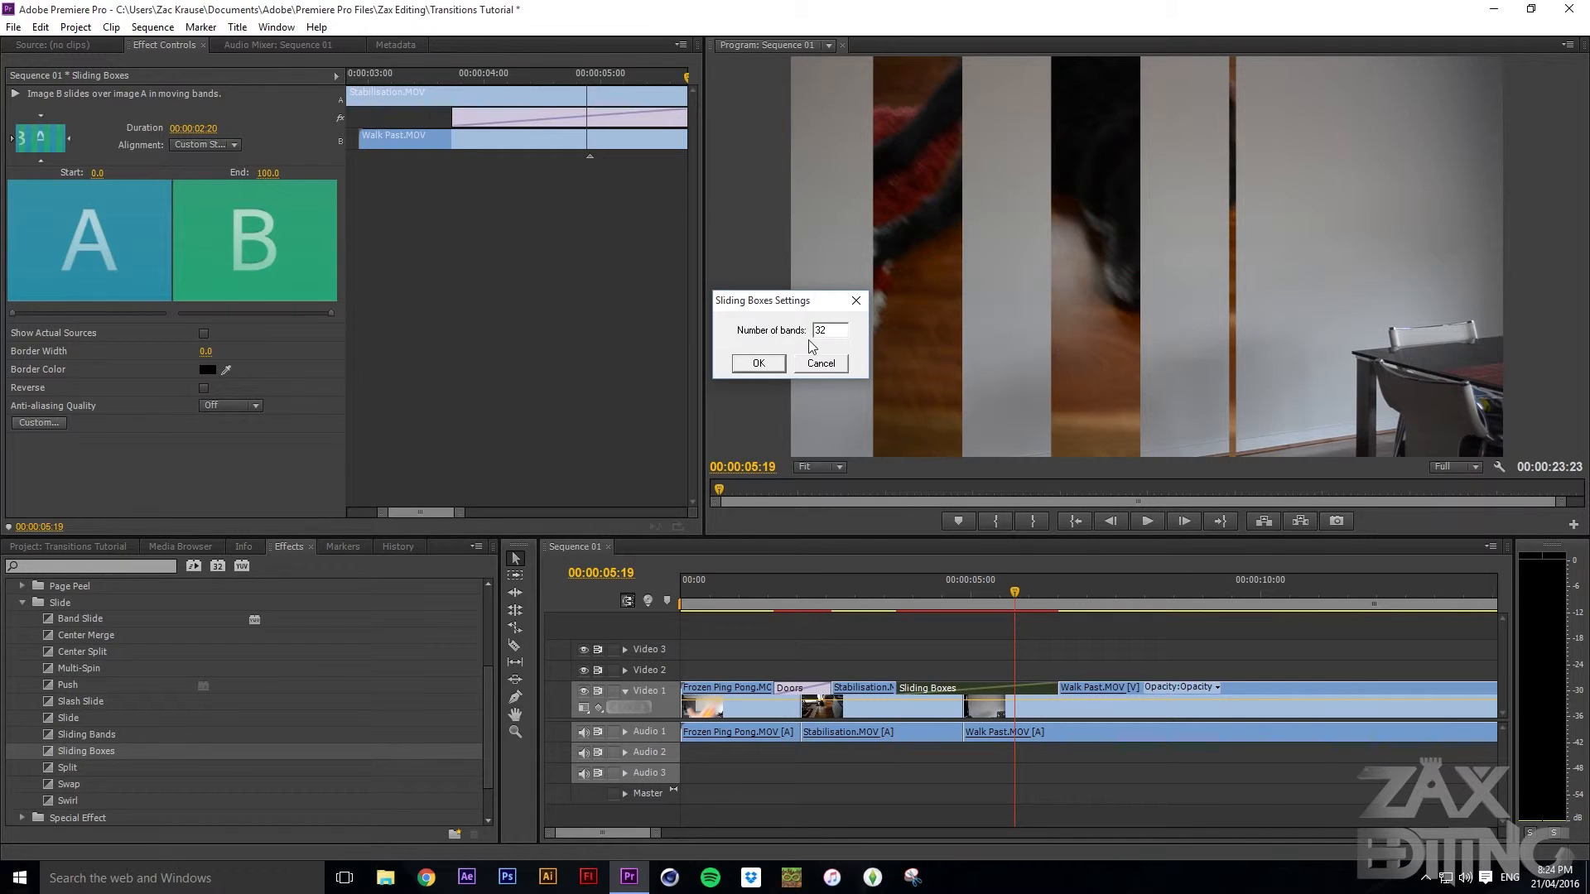
pyautogui.click(770, 363)
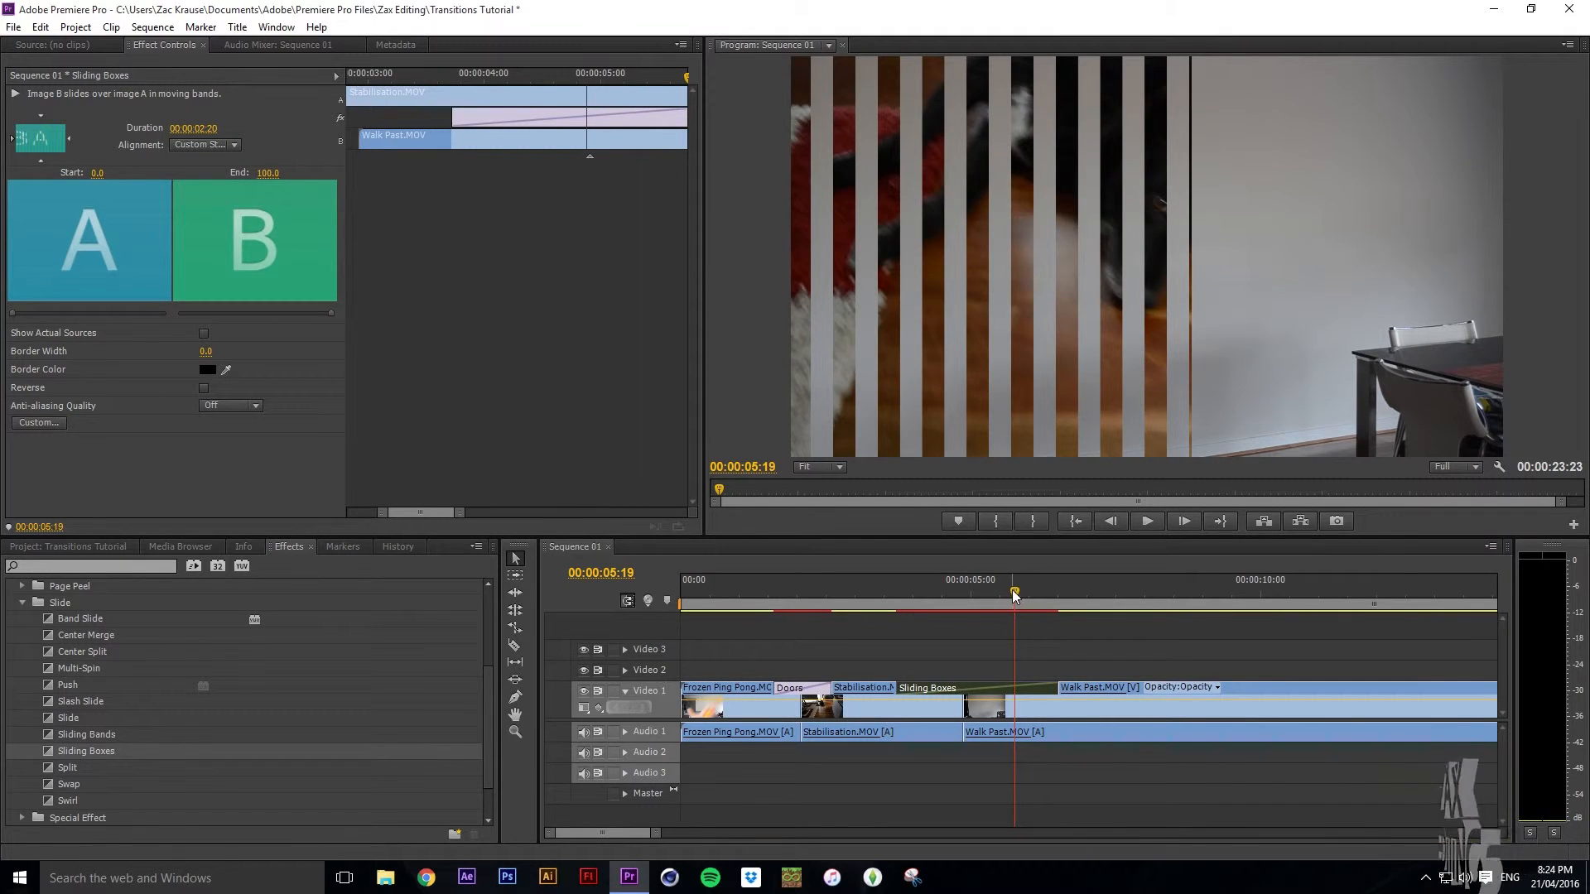
pyautogui.moveTo(1017, 590); pyautogui.dragTo(922, 587)
pyautogui.press('space')
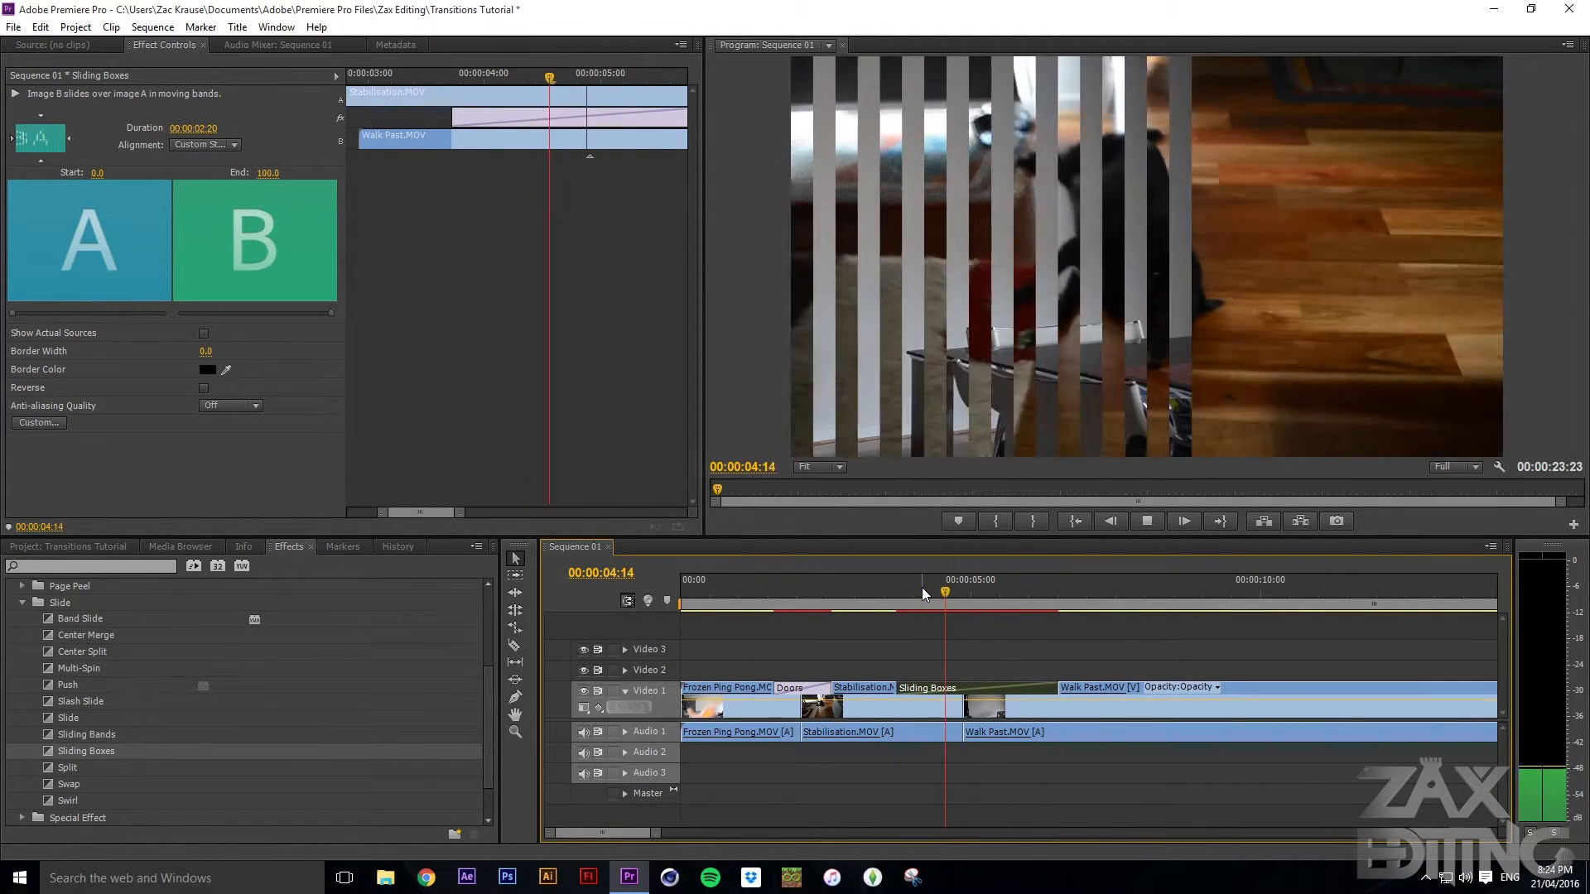
pyautogui.press('space')
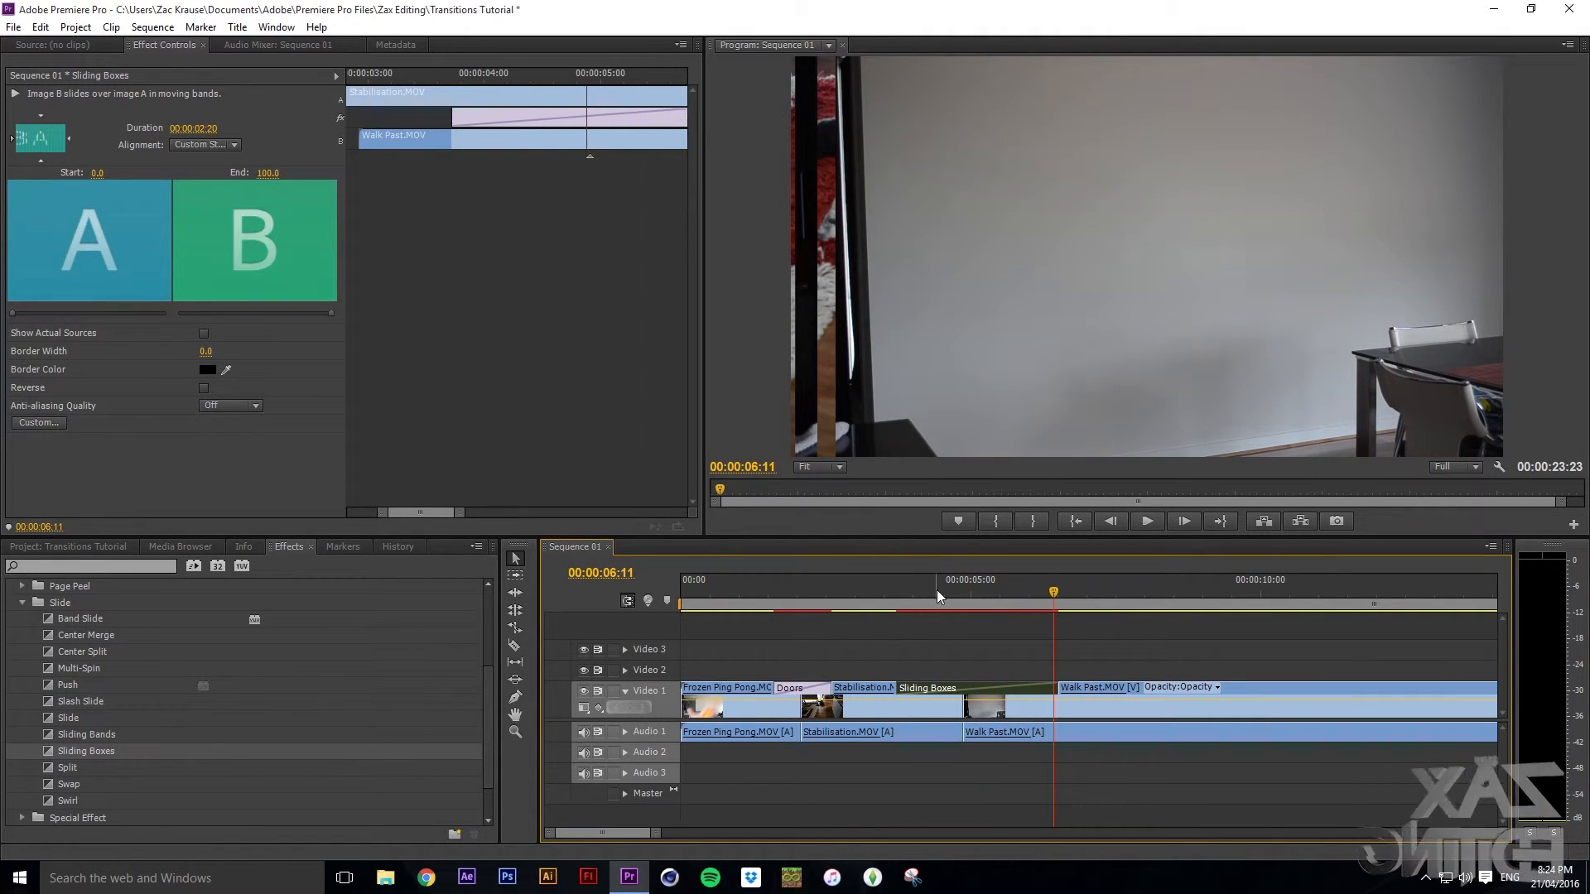
pyautogui.moveTo(1023, 588); pyautogui.dragTo(1071, 588)
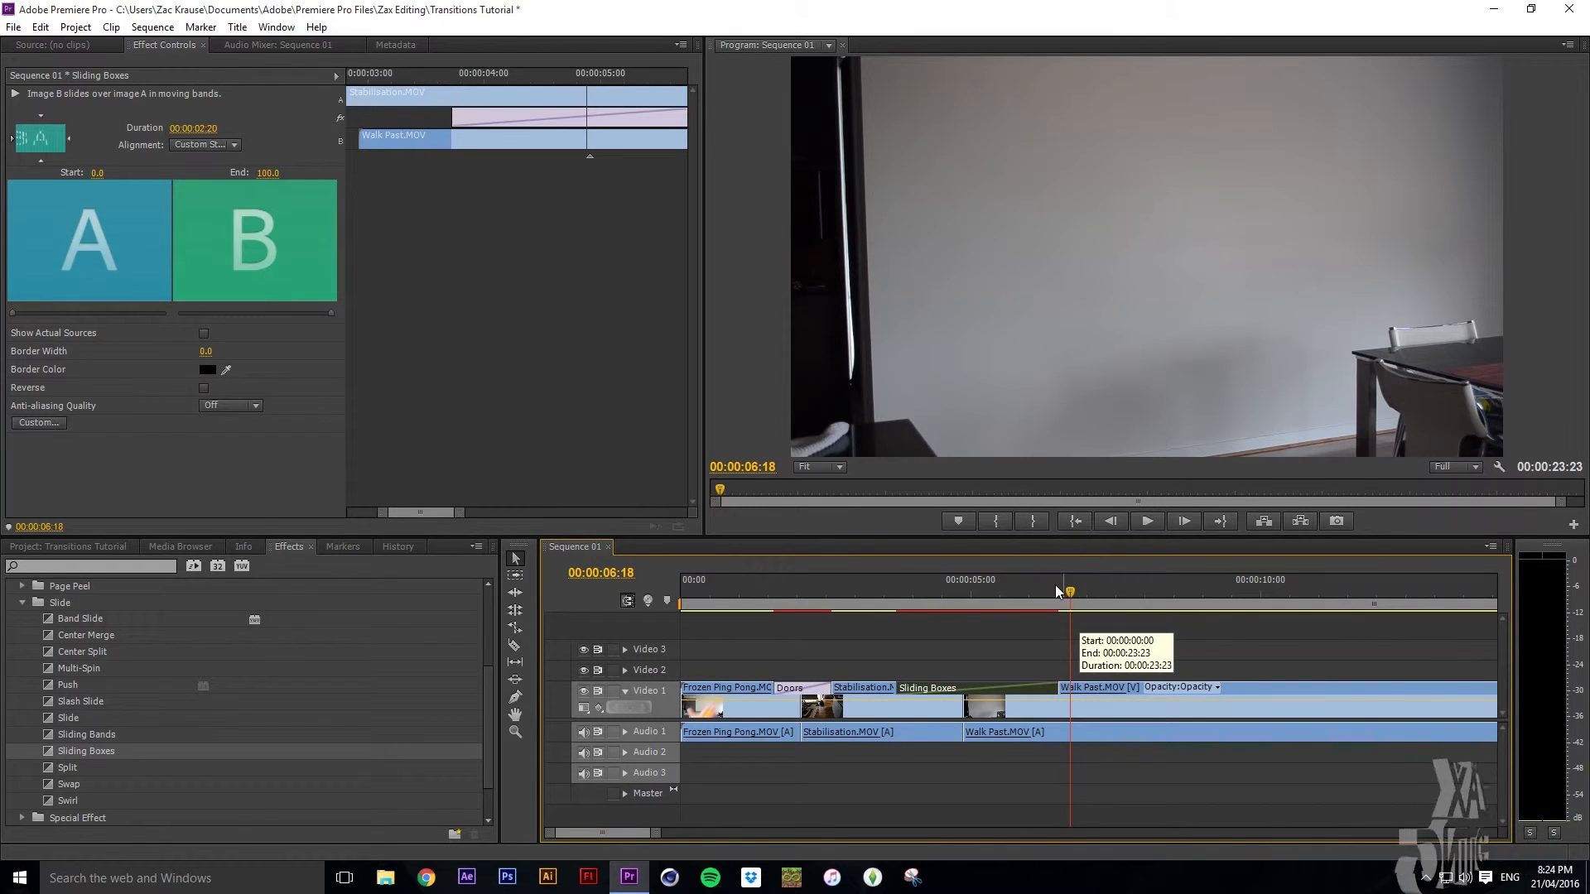
# Collapse the Slide category and bring up the effects list with the Video Transitions categories expanded.
pyautogui.scroll(2, 91, 658)
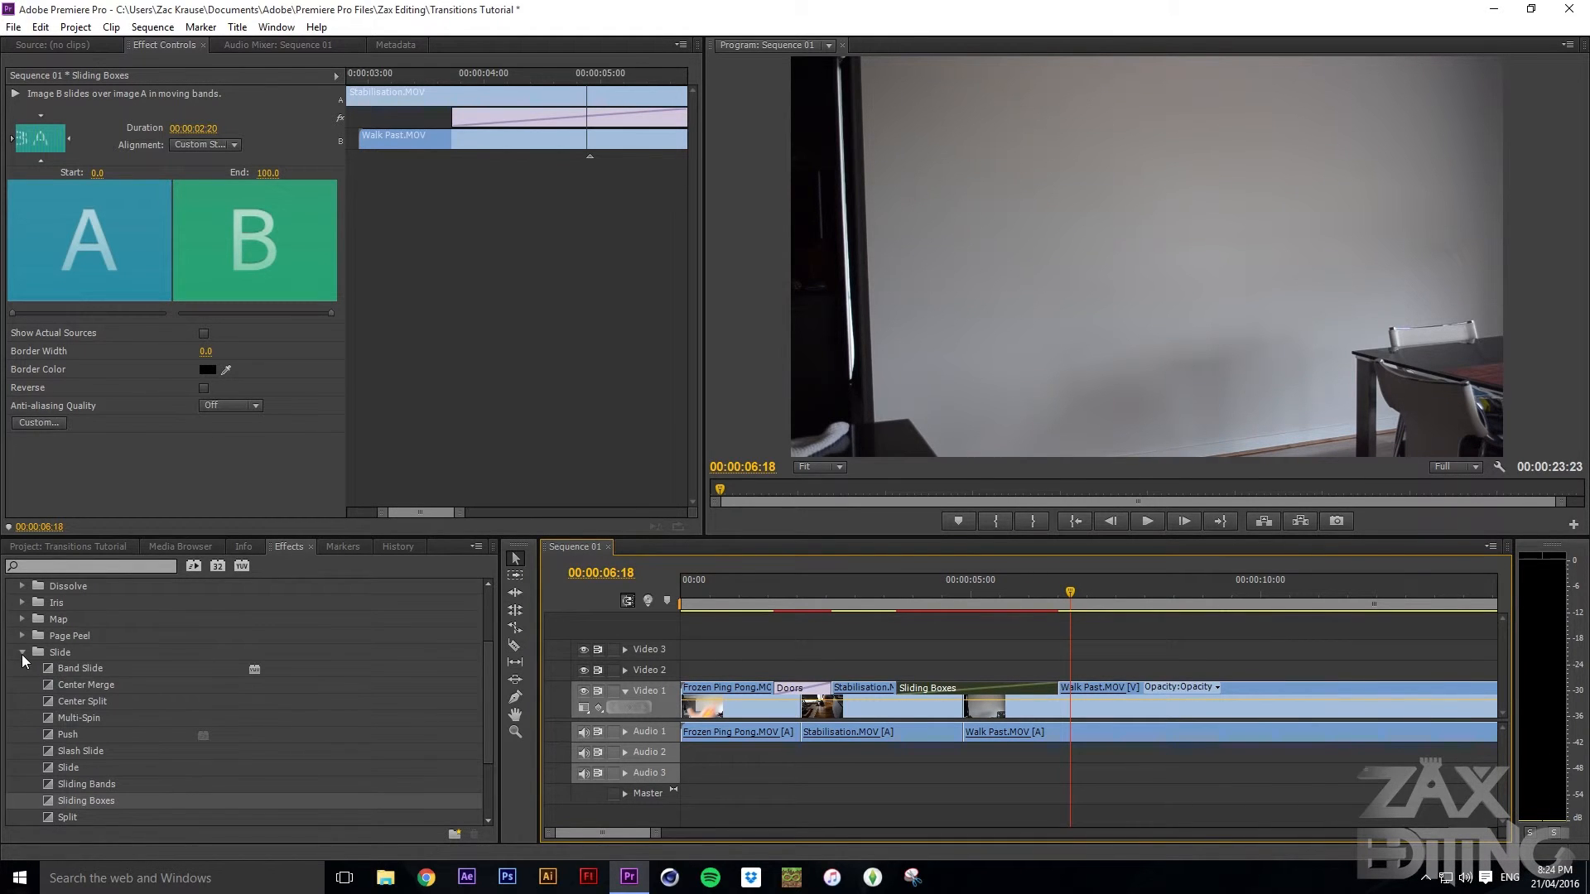
pyautogui.click(22, 654)
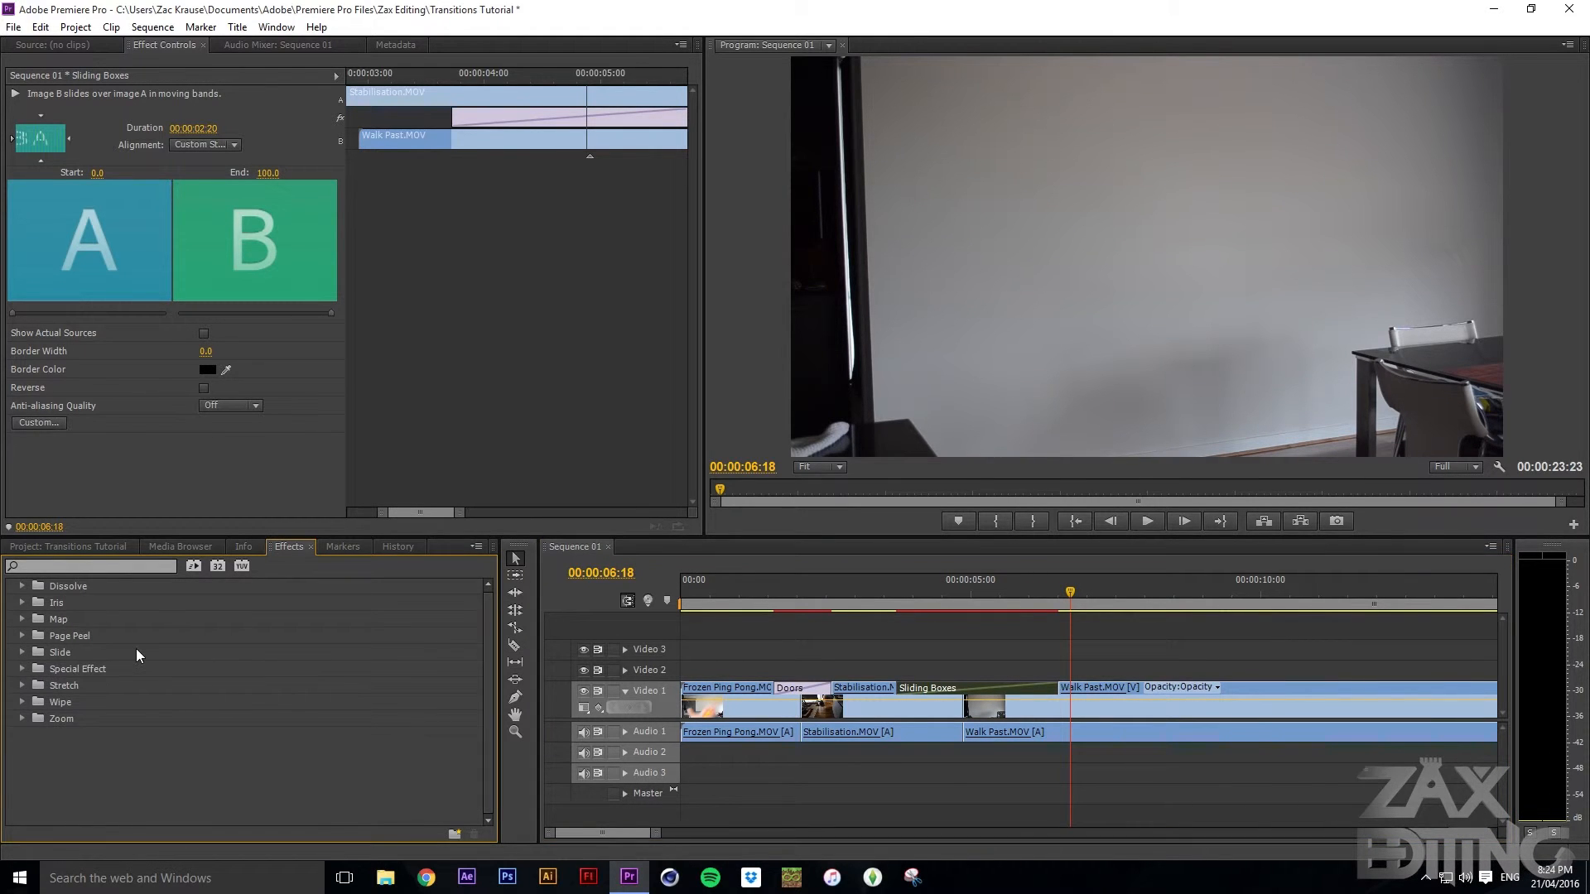
pyautogui.scroll(2, 133, 649)
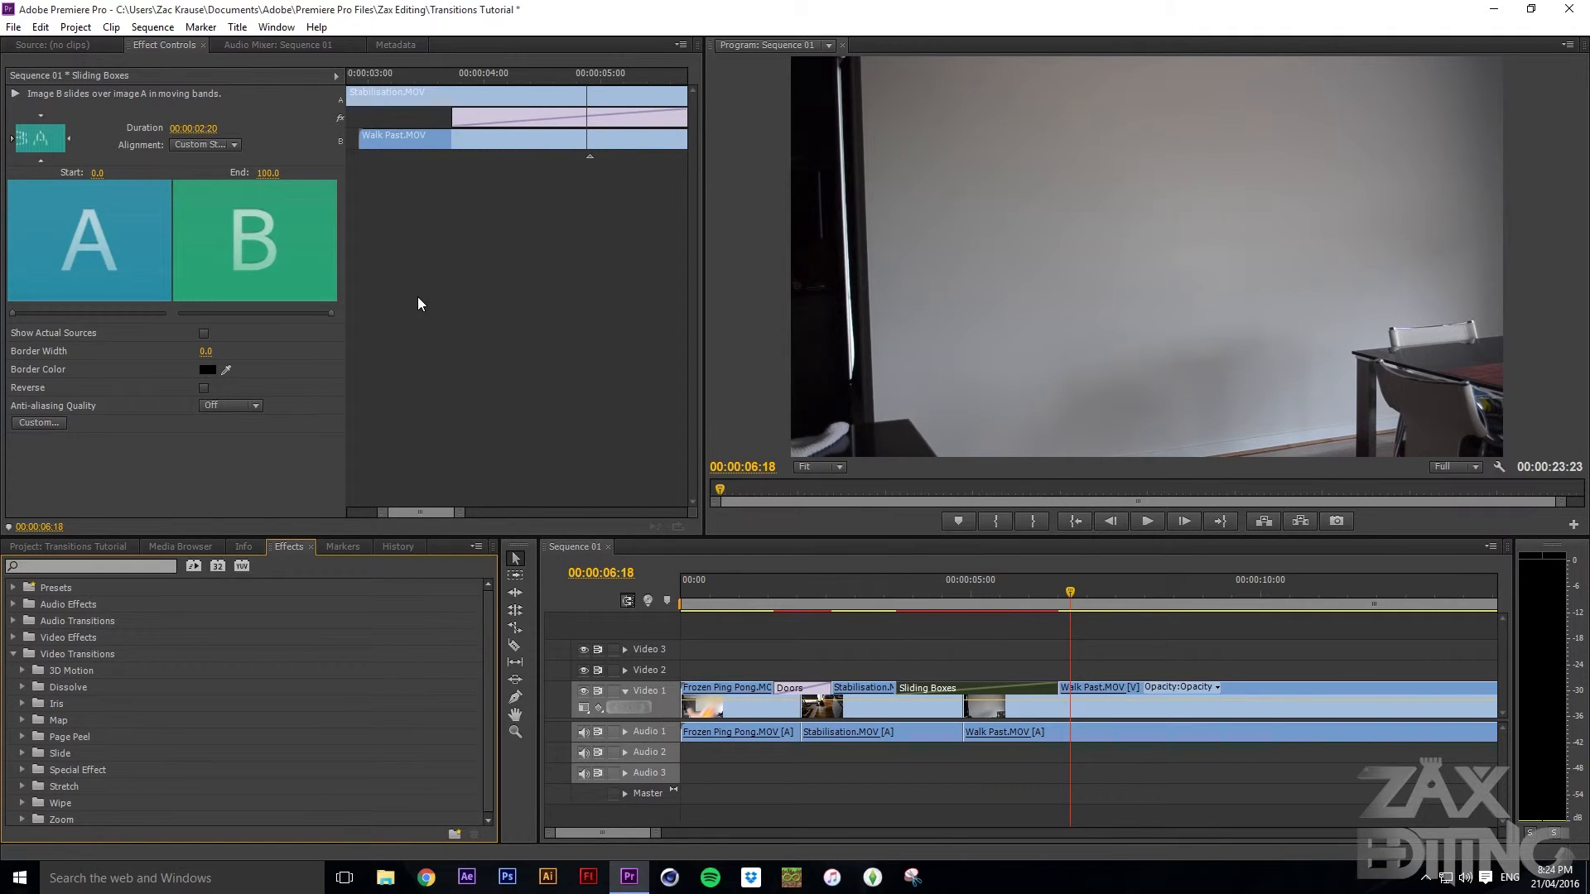
pyautogui.click(276, 26)
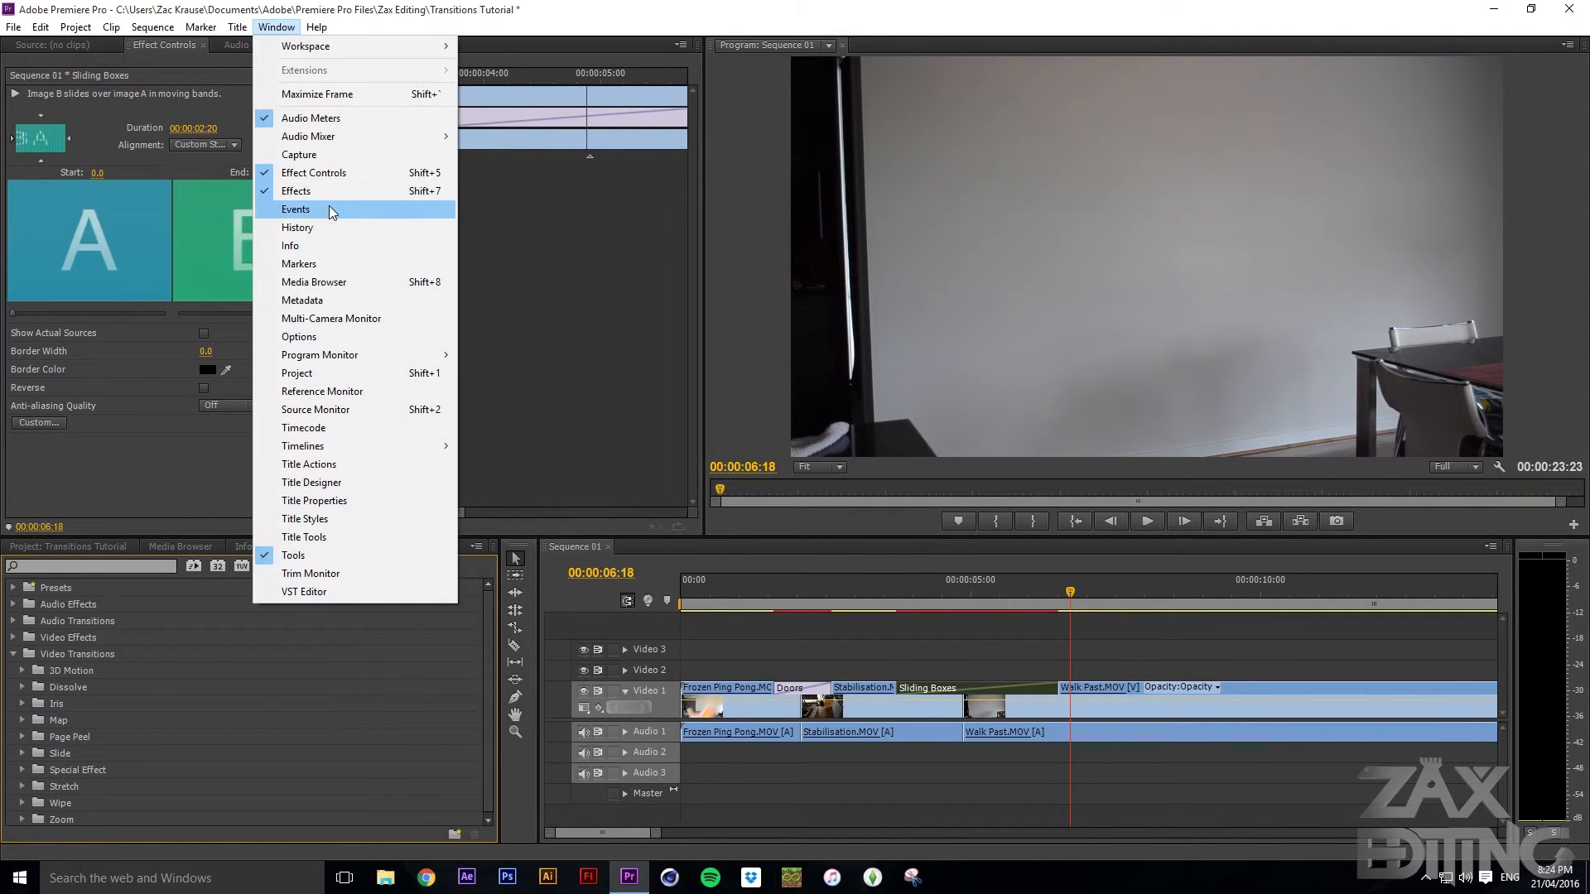
pyautogui.click(329, 195)
pyautogui.click(13, 654)
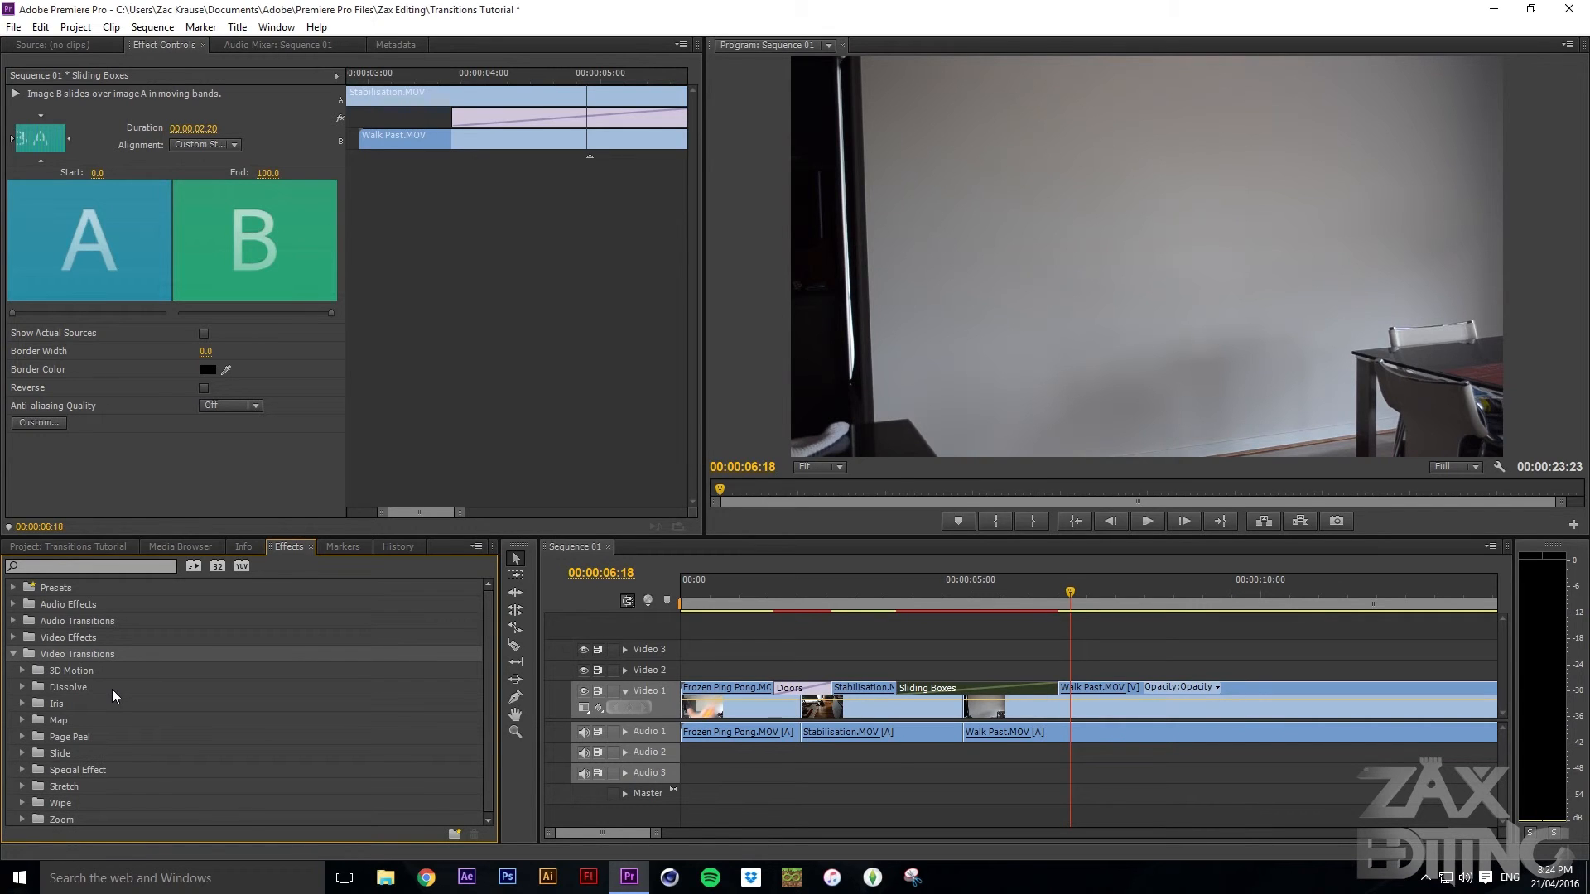
pyautogui.scroll(-1, 119, 695)
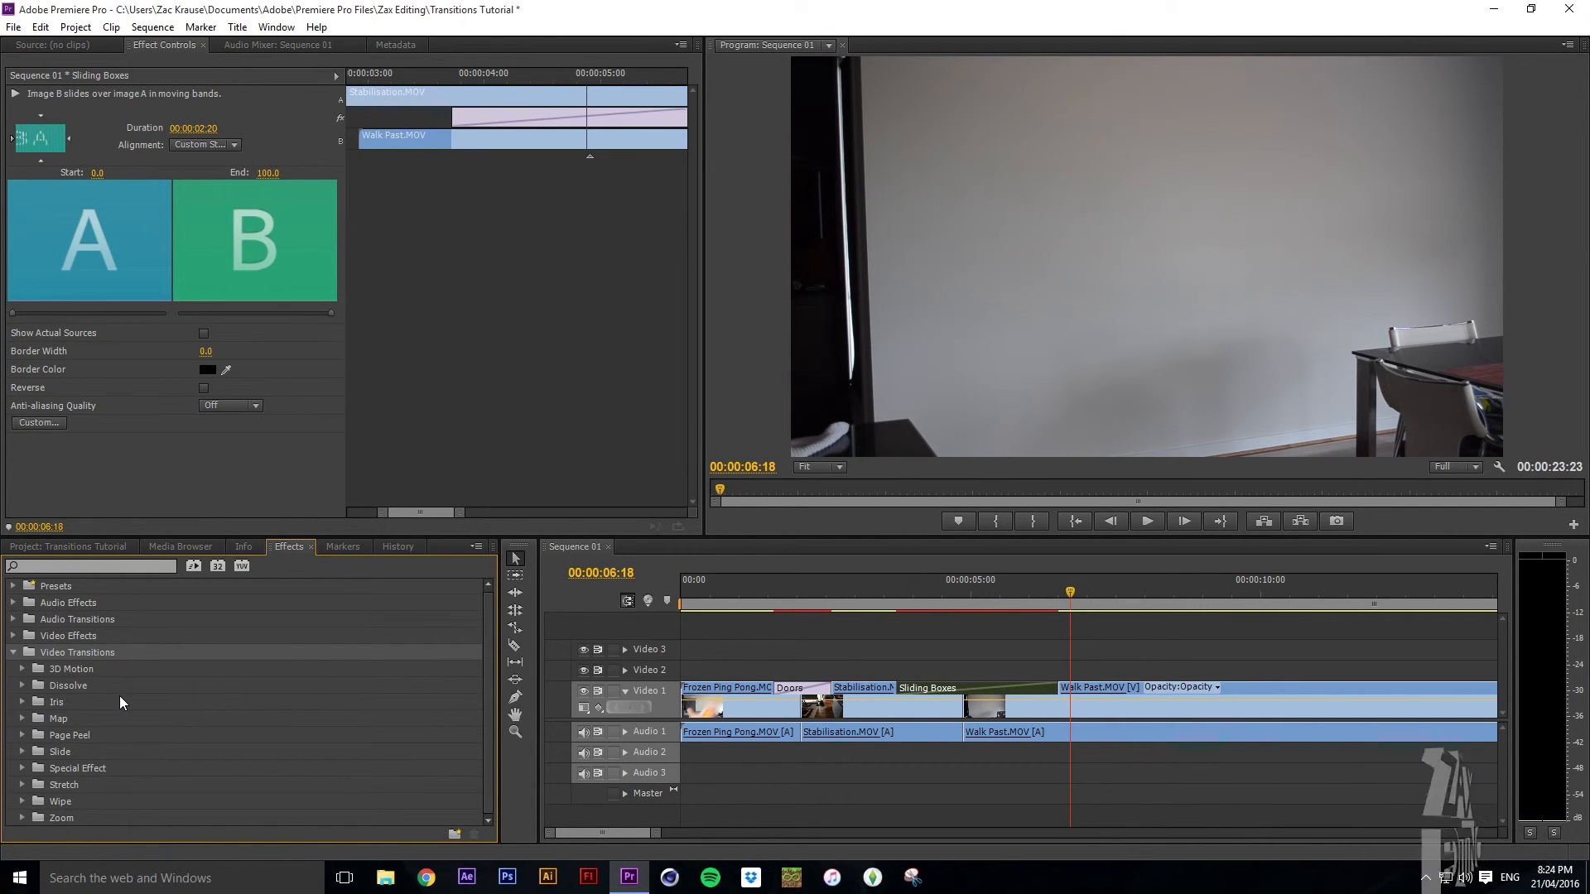